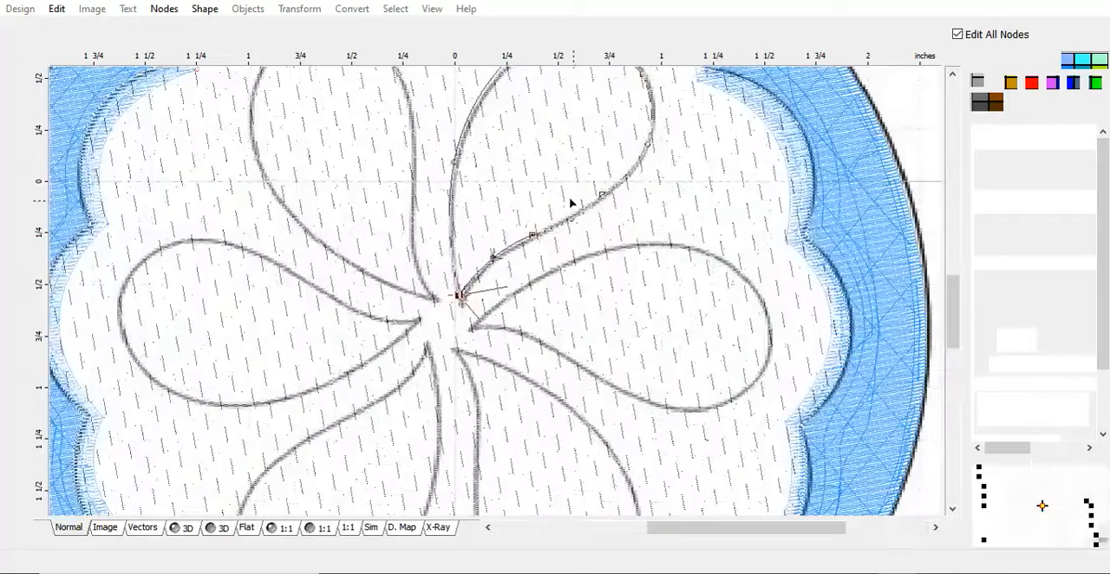
pyautogui.scroll(2, 601, 193)
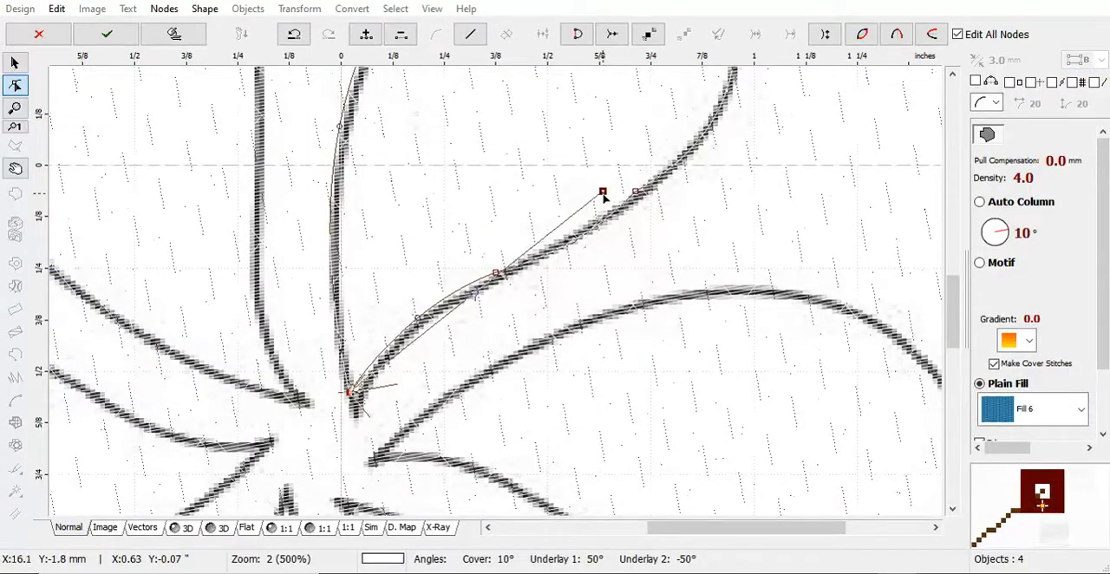
# Delete the two surplus nodes on the petal outline and move its tip node onto the point of the traced petal.
pyautogui.rightClick(605, 199)
pyautogui.click(652, 283)
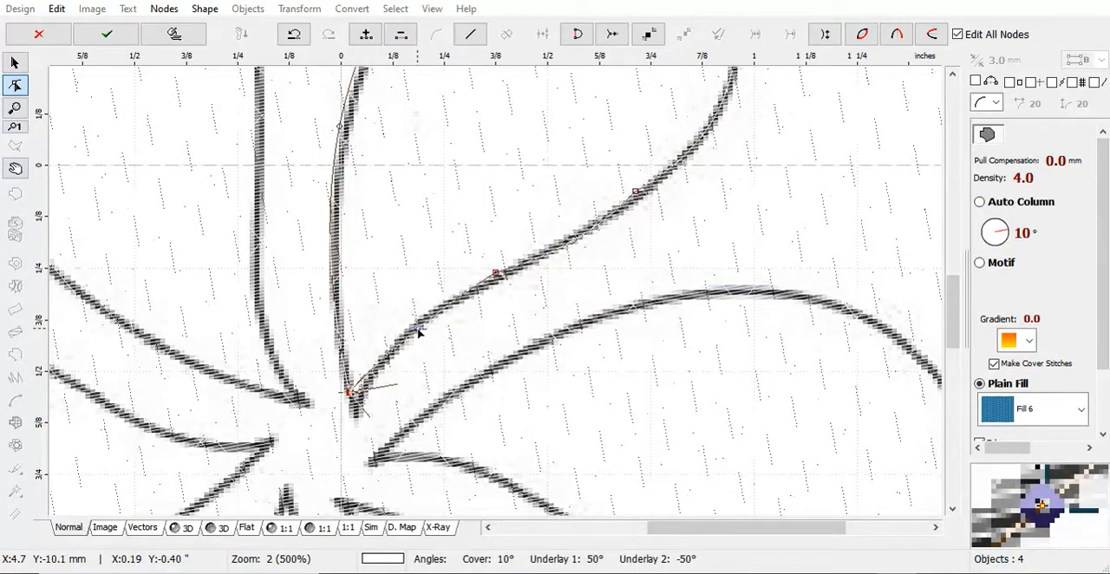
pyautogui.moveTo(350, 392); pyautogui.dragTo(356, 404)
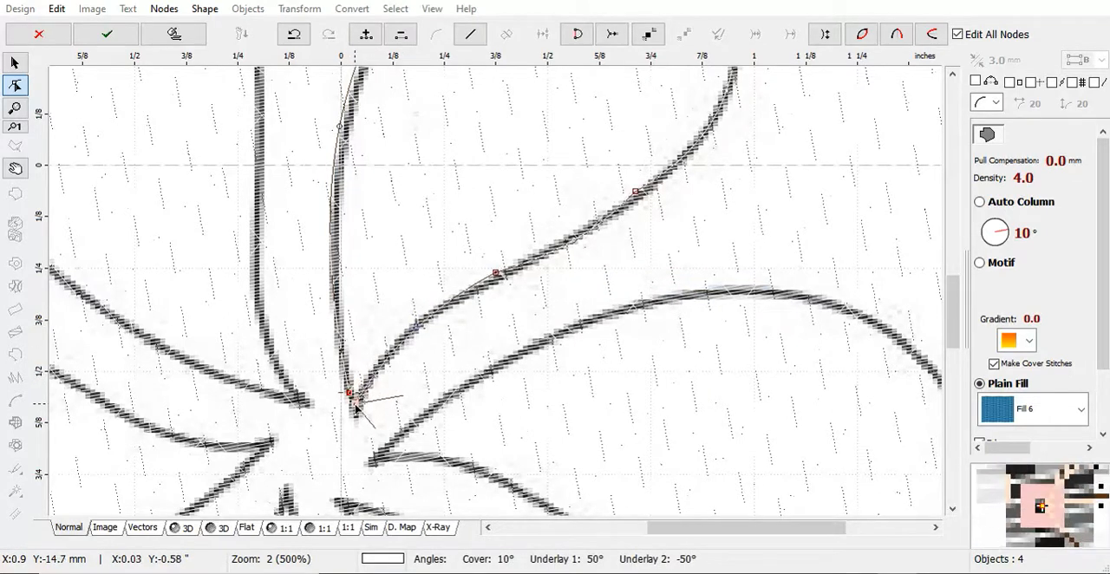
pyautogui.rightClick(348, 387)
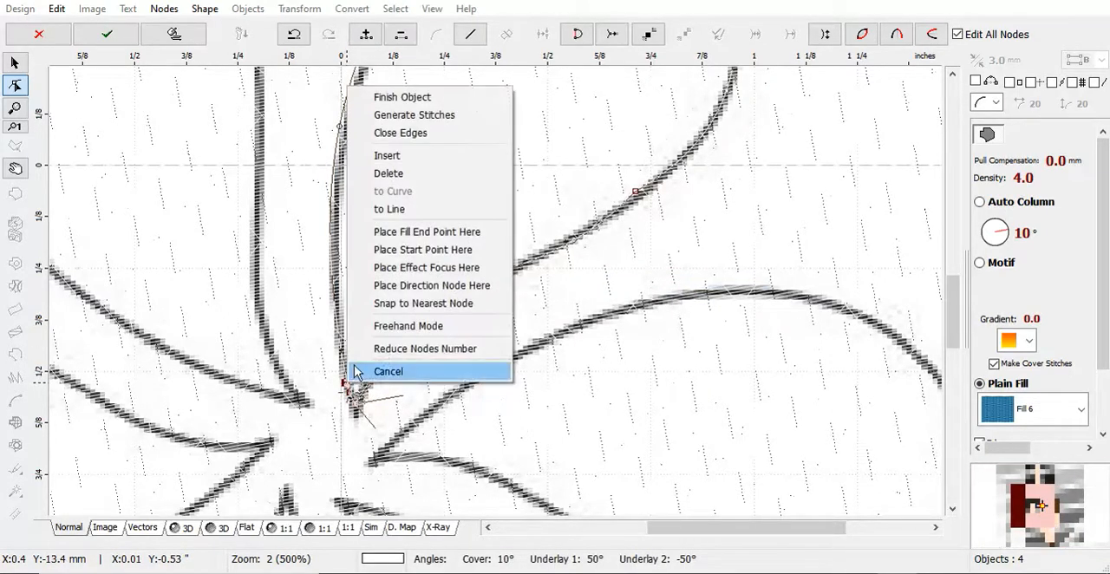
pyautogui.click(388, 174)
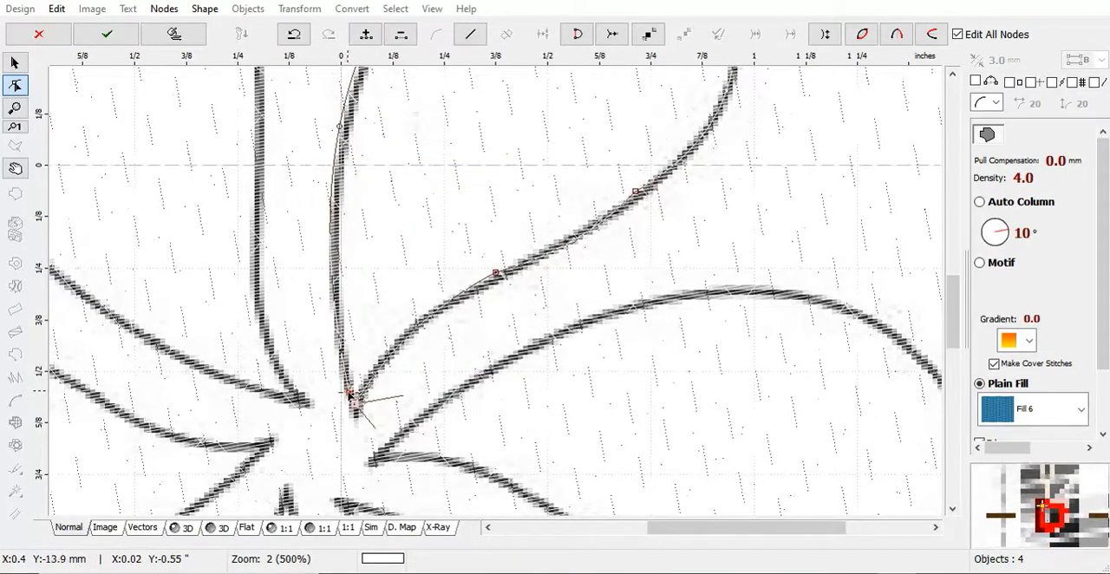
# Adjust the nodes along the petal's lower-right edge to follow the traced line and generate the petal's stitches.
pyautogui.click(637, 193)
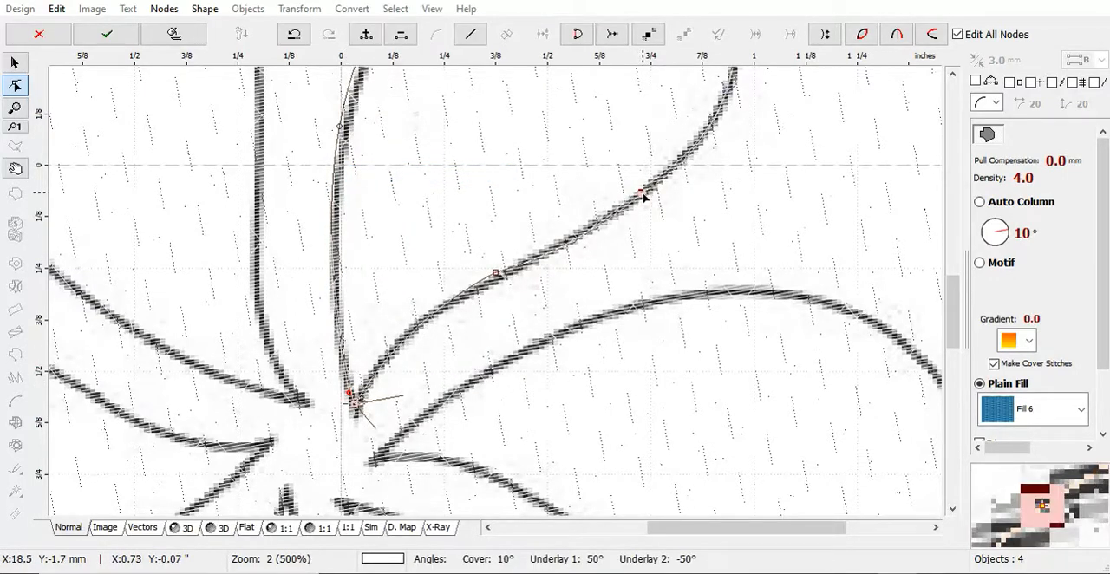
pyautogui.rightClick(496, 276)
pyautogui.click(562, 305)
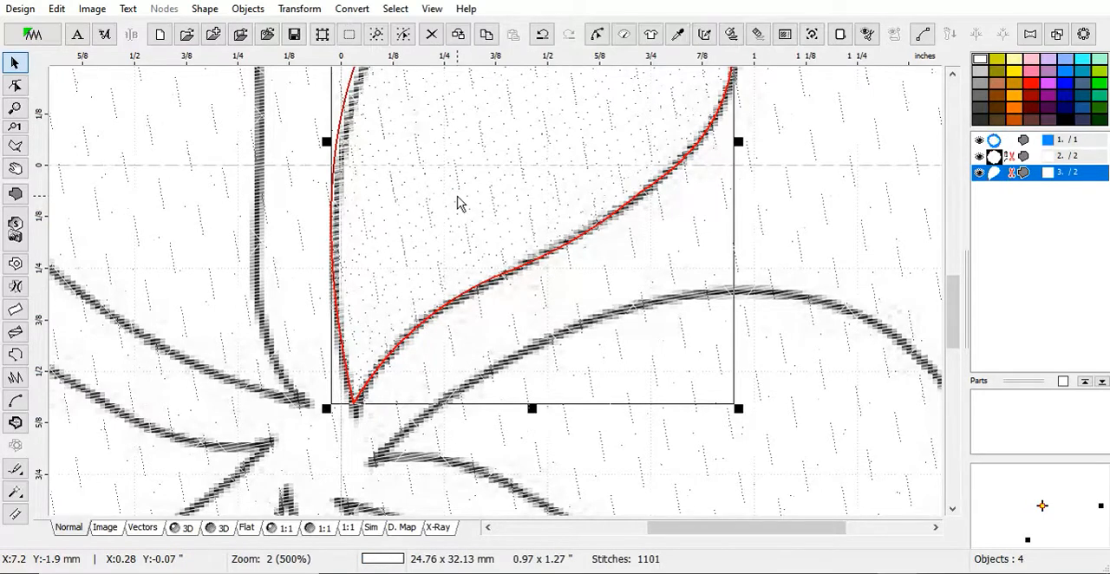
# Recolor the petal grey and regenerate its stitches.
pyautogui.rightClick(460, 203)
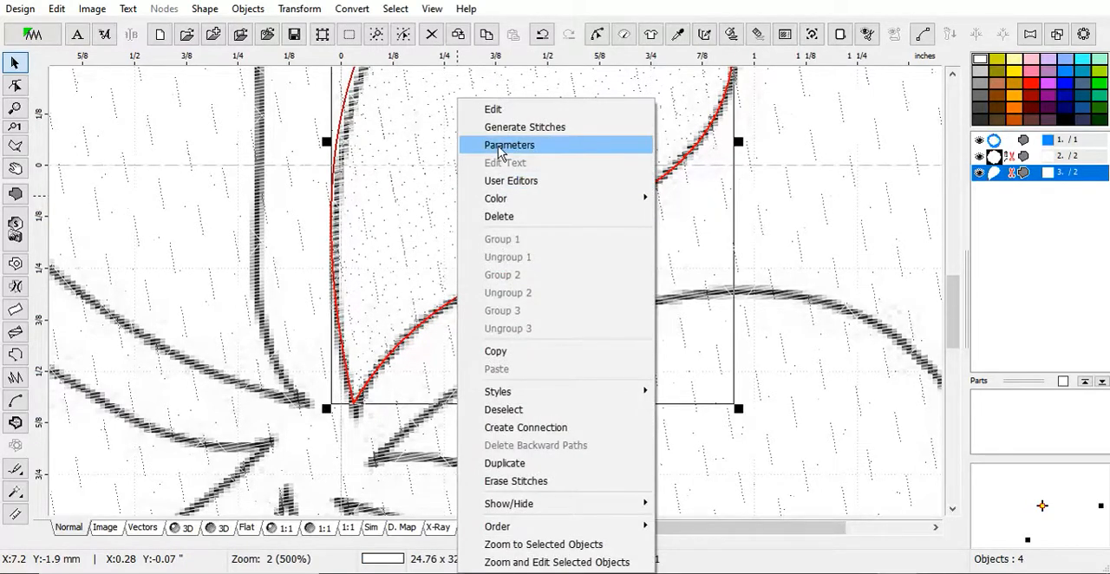
pyautogui.click(984, 82)
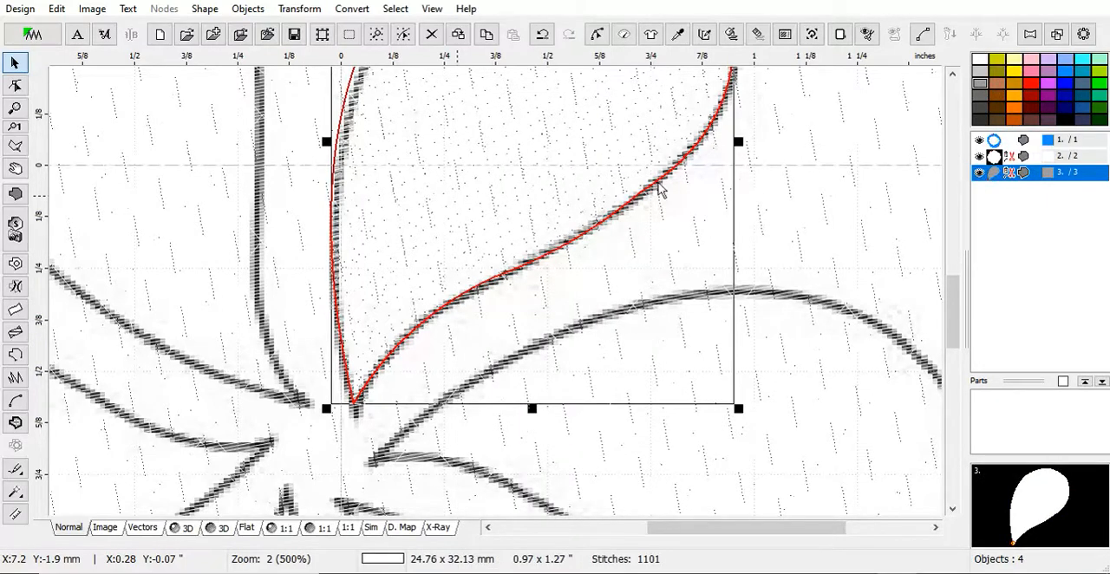
pyautogui.rightClick(481, 186)
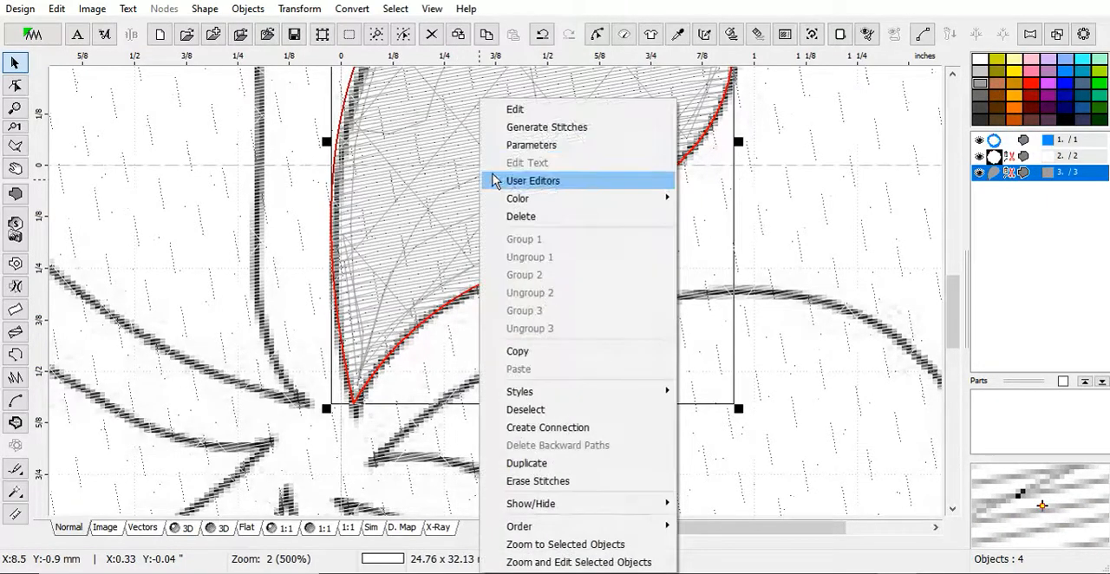
pyautogui.click(518, 131)
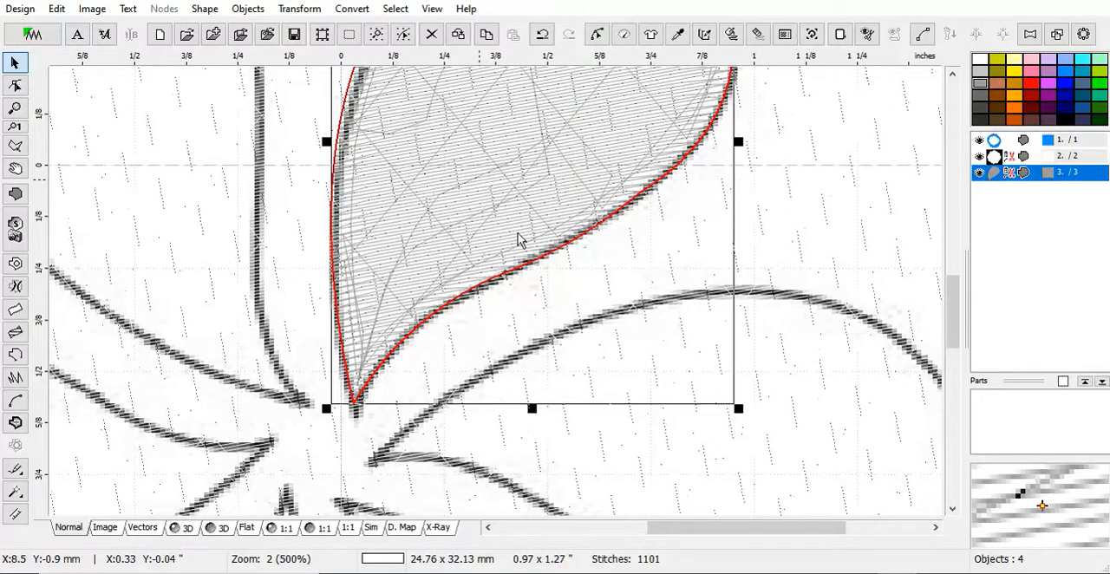
# Examine the grey petal's fill against the scalloped background in the 3D view, both close up and as a whole.
pyautogui.scroll(-1, 517, 232)
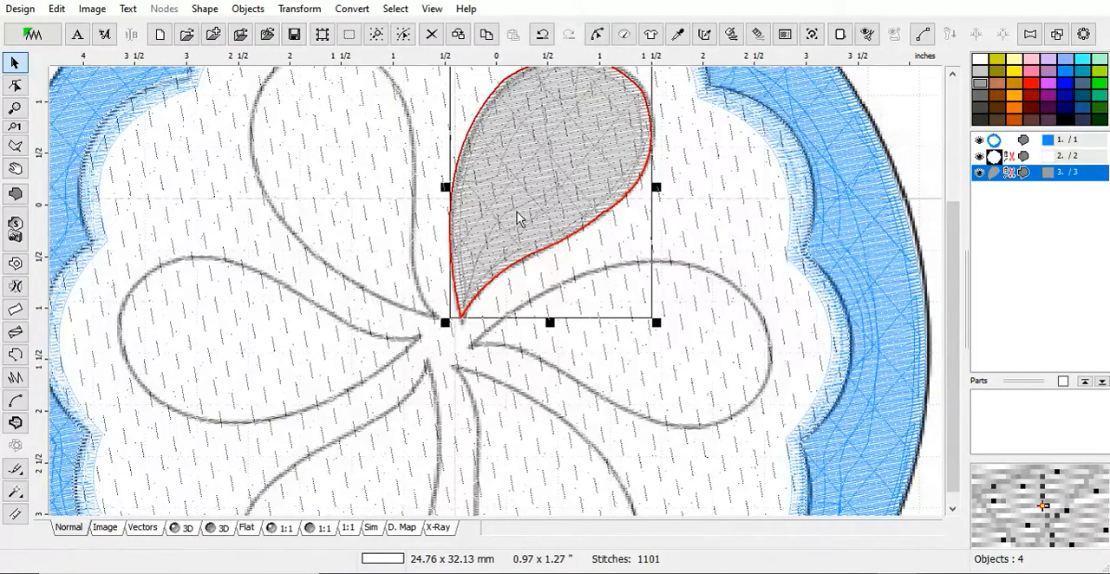
pyautogui.scroll(-3, 516, 212)
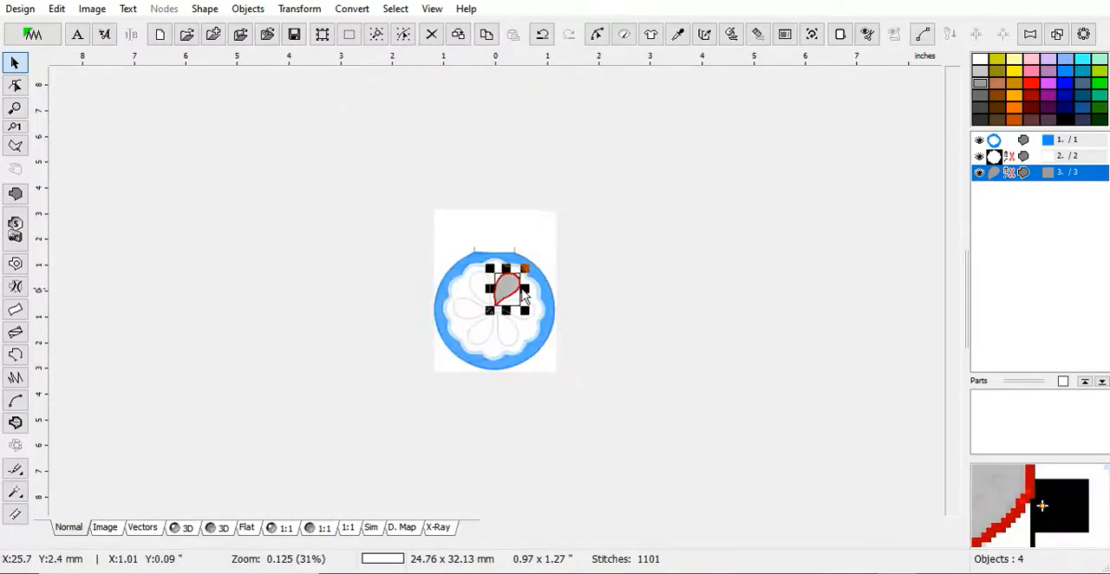
pyautogui.scroll(2, 520, 295)
pyautogui.scroll(1, 520, 288)
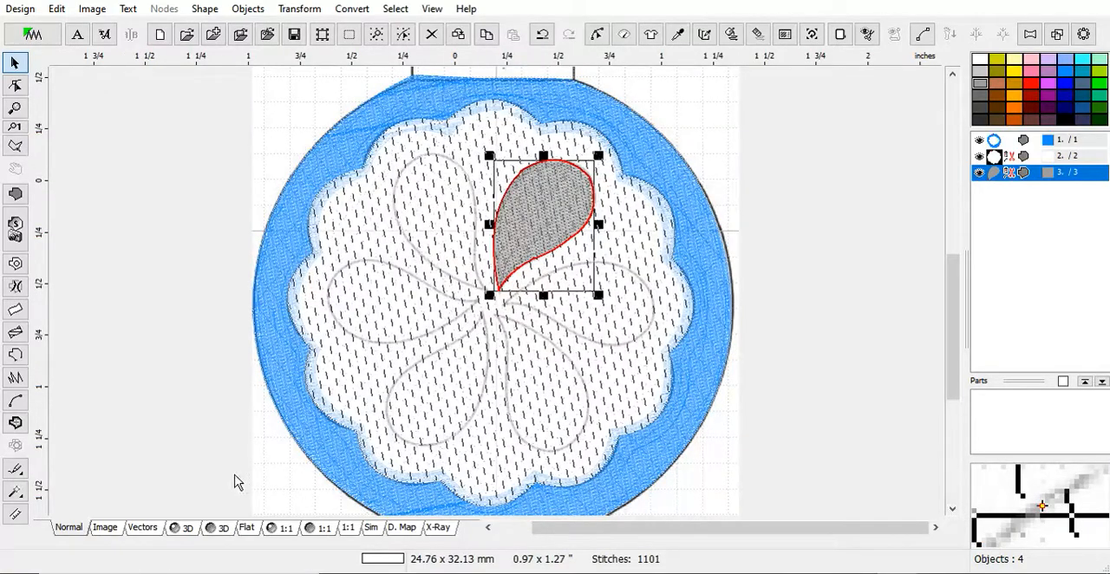
pyautogui.click(186, 528)
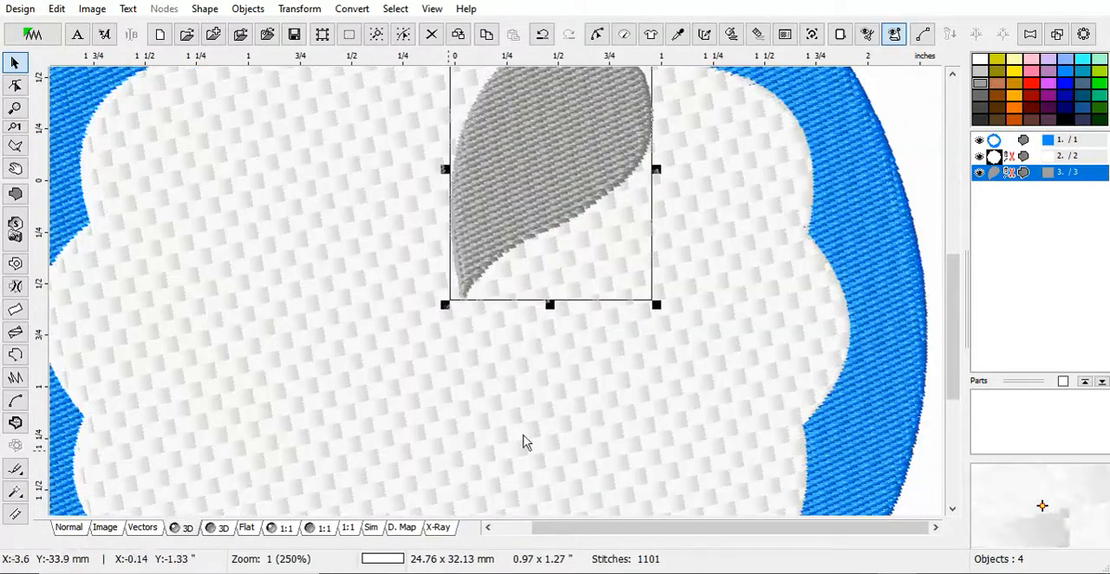
pyautogui.scroll(-1, 581, 299)
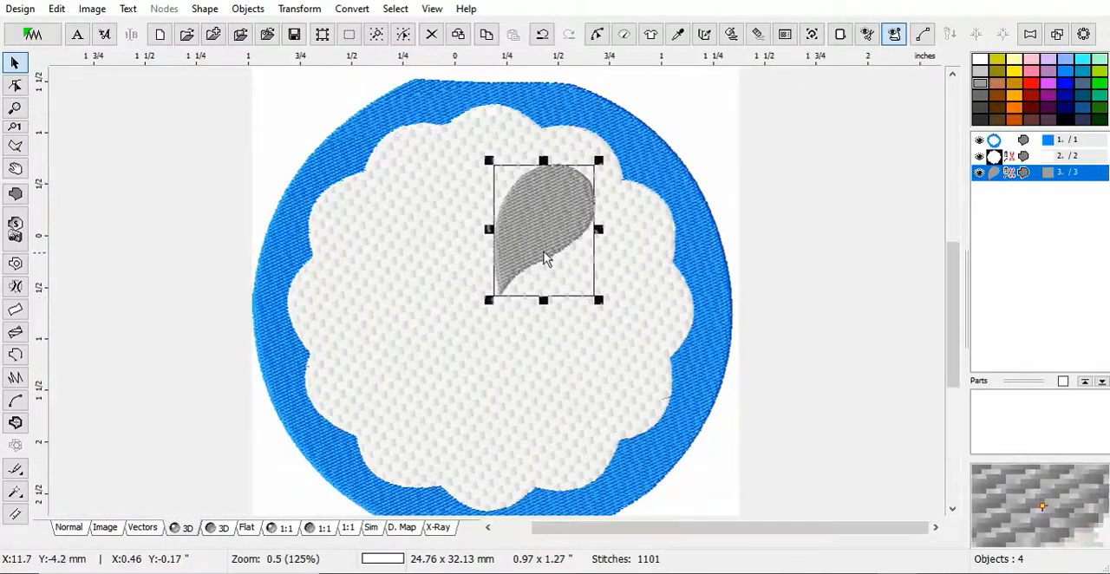
pyautogui.scroll(1, 547, 255)
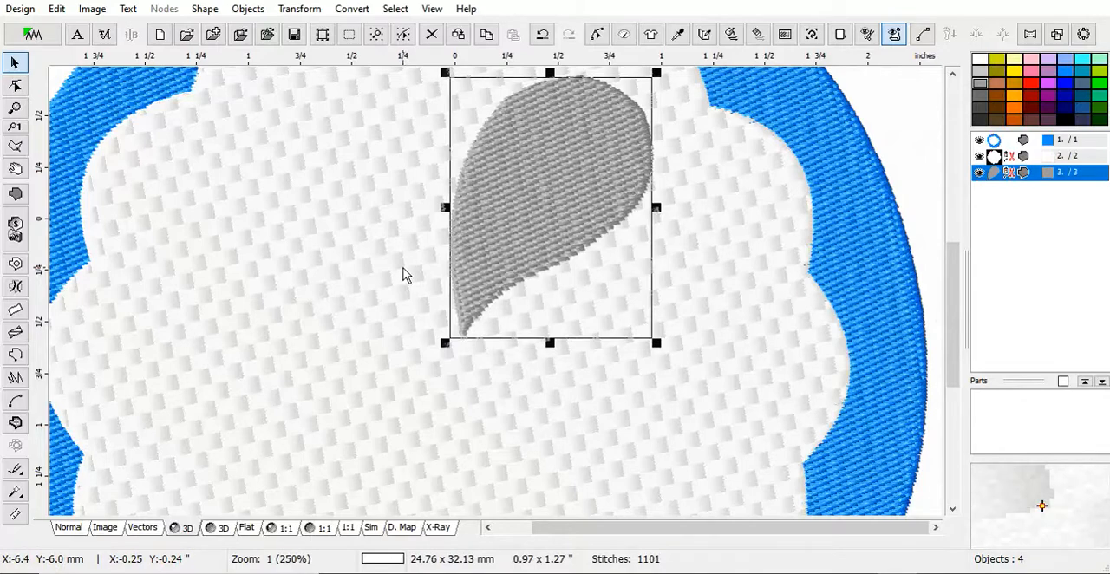
pyautogui.scroll(-1, 403, 275)
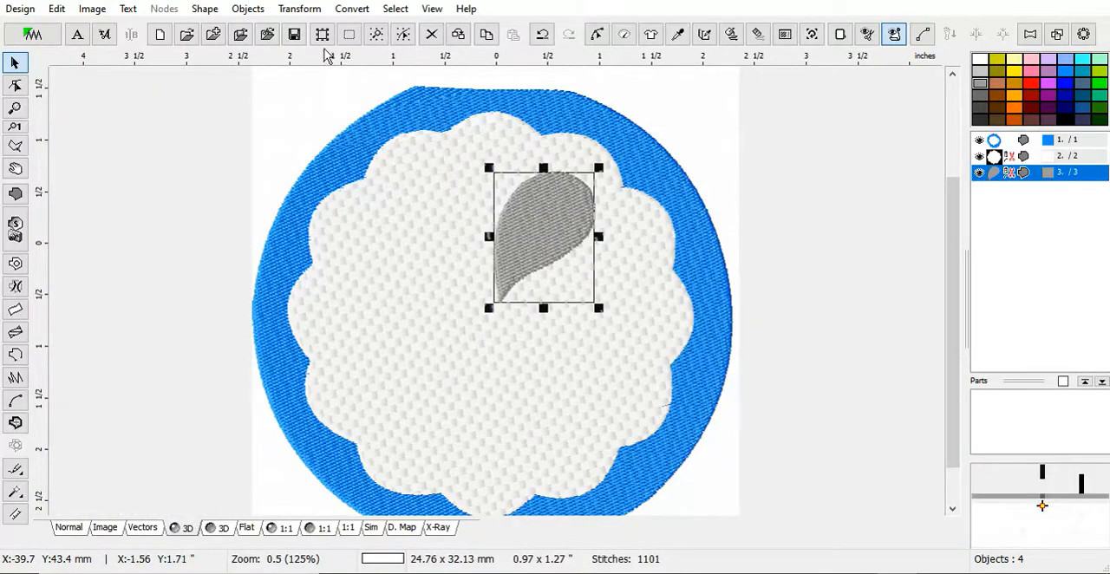
# Auto Repeat the petal in a Circle with a count of 6 and a 0.00" gap, previewing it and generating the stitches.
pyautogui.click(299, 8)
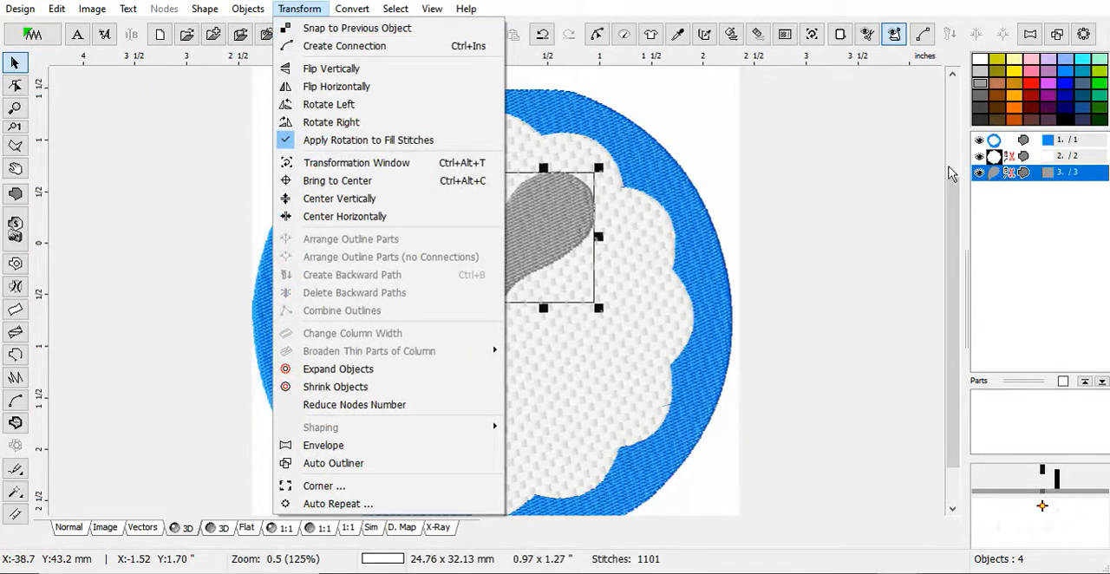
pyautogui.click(334, 504)
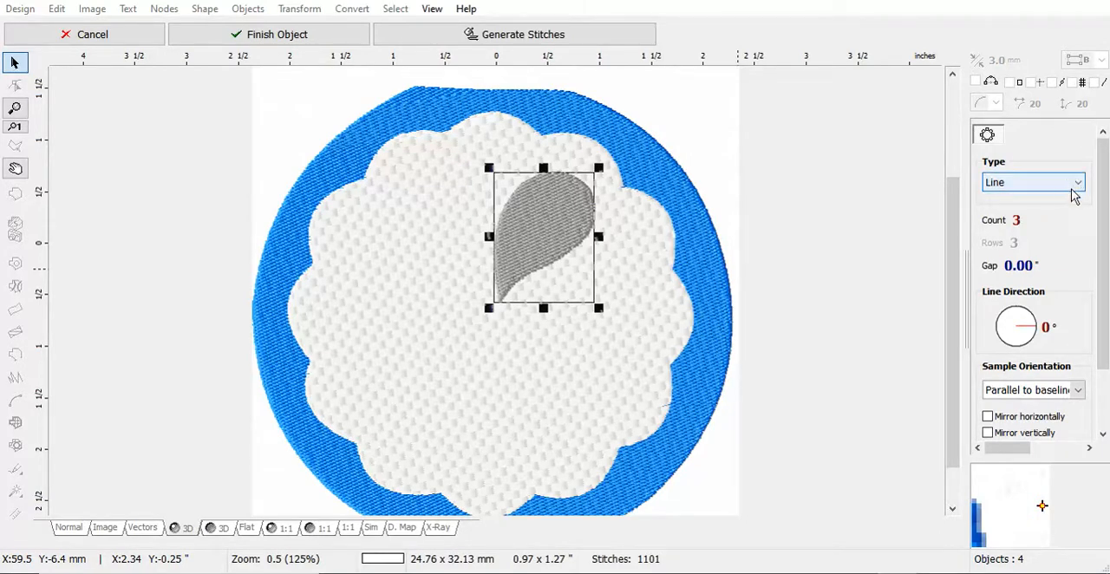
pyautogui.click(1080, 185)
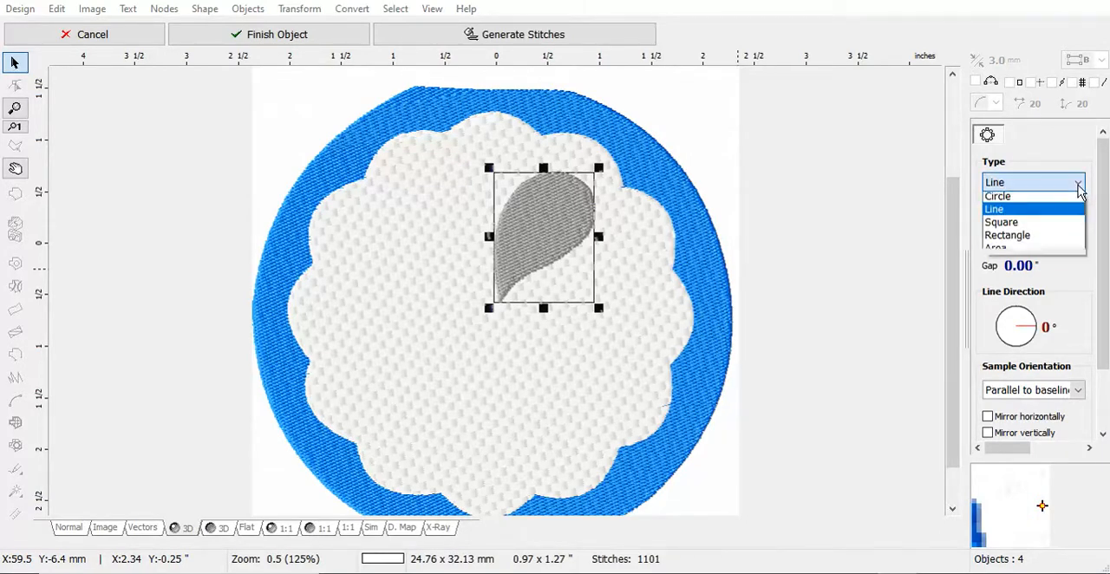
pyautogui.click(1008, 201)
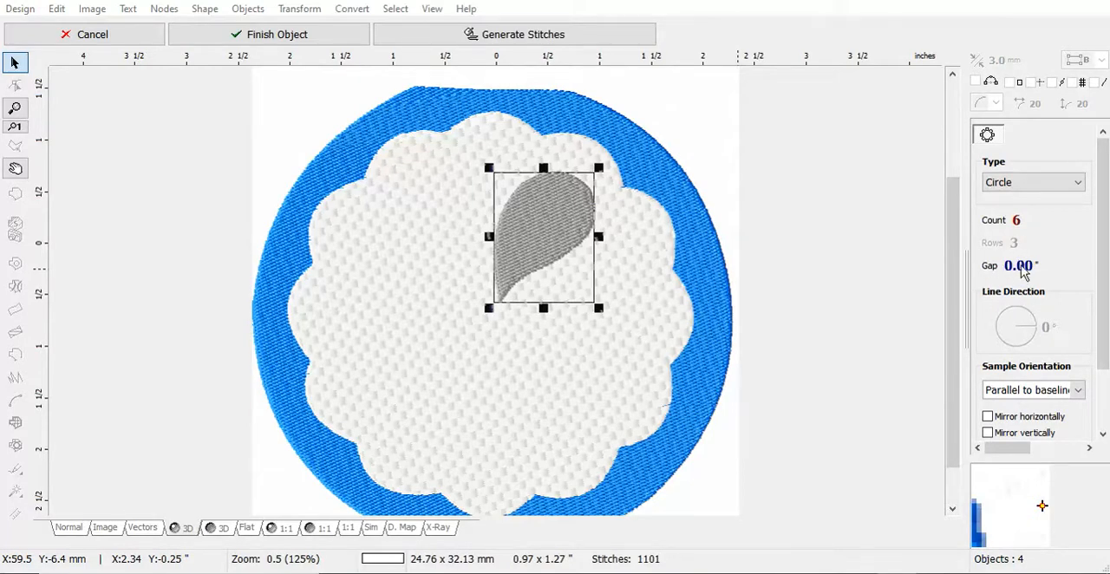
pyautogui.scroll(-2, 1040, 365)
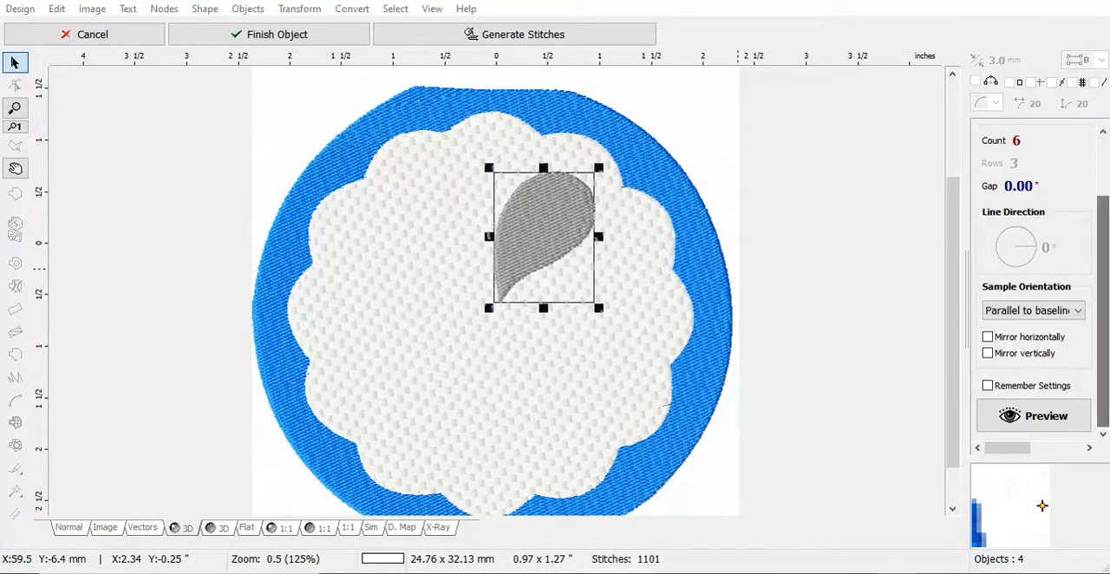
pyautogui.click(1010, 416)
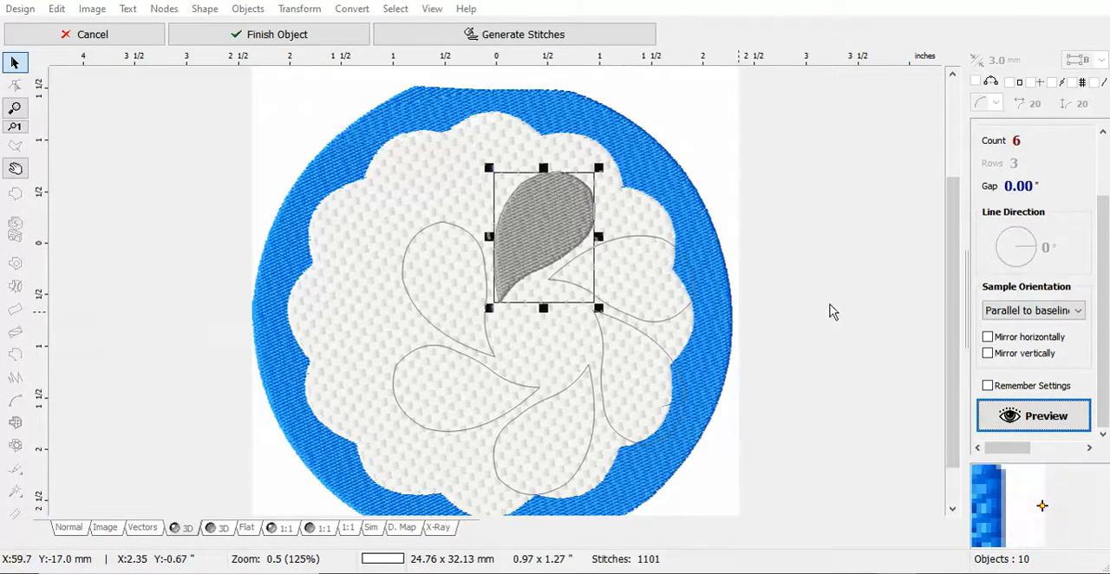
pyautogui.click(527, 35)
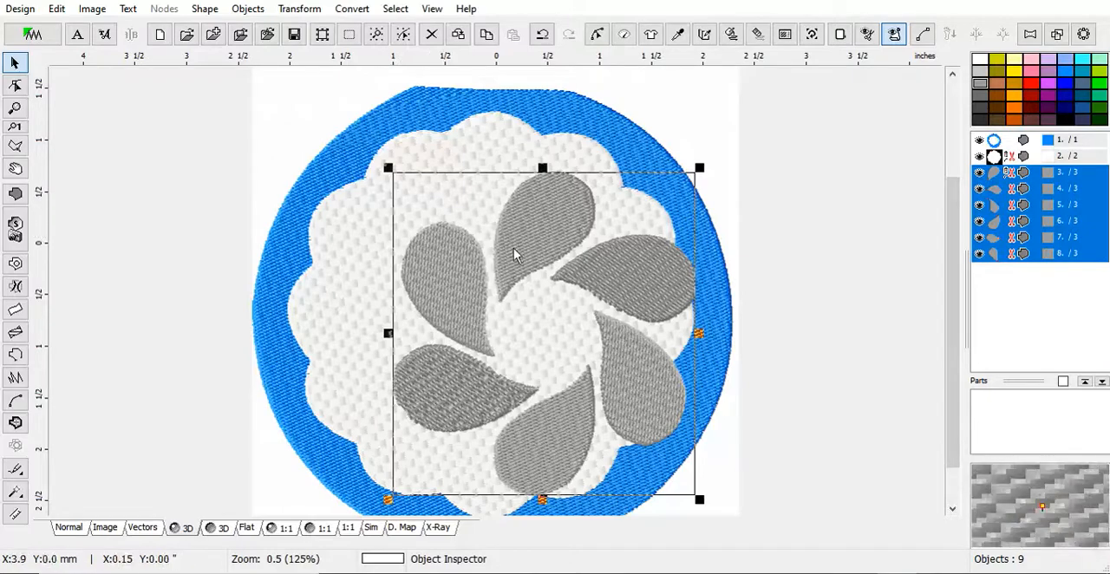
# Show the design in Normal view, move the petal ring so its upper petal matches the traced outline, and generate its stitches.
pyautogui.moveTo(540, 310); pyautogui.dragTo(478, 299)
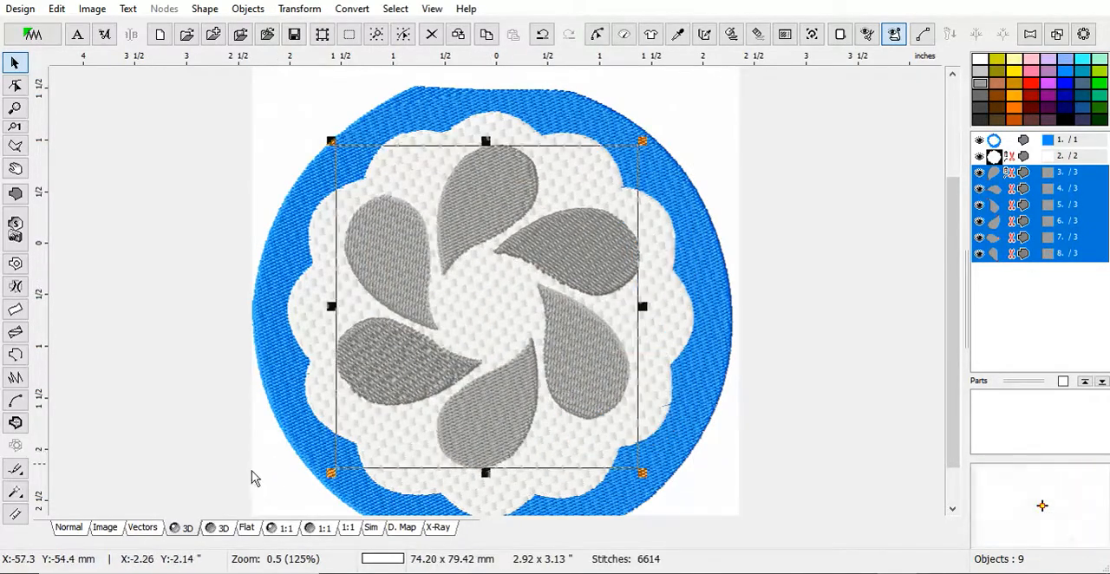
pyautogui.click(69, 531)
pyautogui.moveTo(512, 239); pyautogui.dragTo(548, 211)
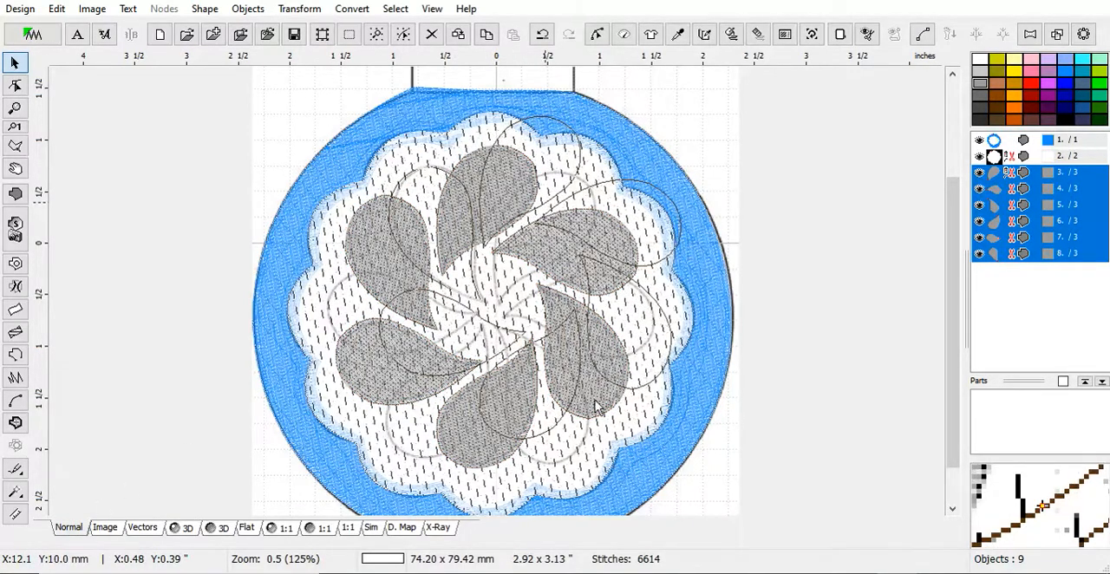
pyautogui.moveTo(597, 406)
pyautogui.mouseDown()
pyautogui.moveTo(617, 397)
pyautogui.moveTo(515, 354)
pyautogui.moveTo(576, 378)
pyautogui.moveTo(579, 395)
pyautogui.mouseUp()
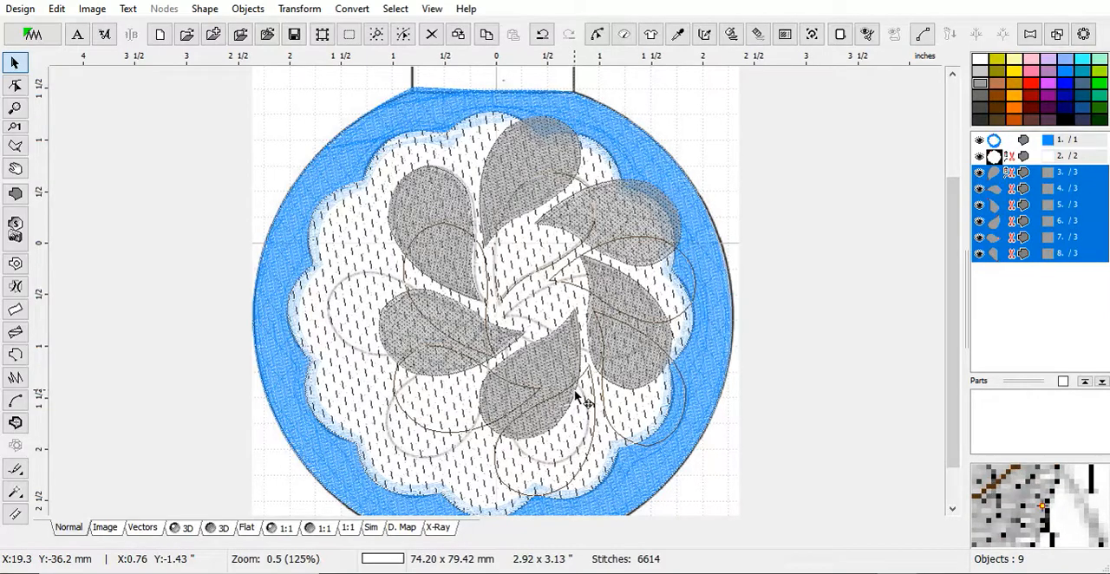
pyautogui.moveTo(579, 395); pyautogui.dragTo(574, 394)
pyautogui.rightClick(574, 394)
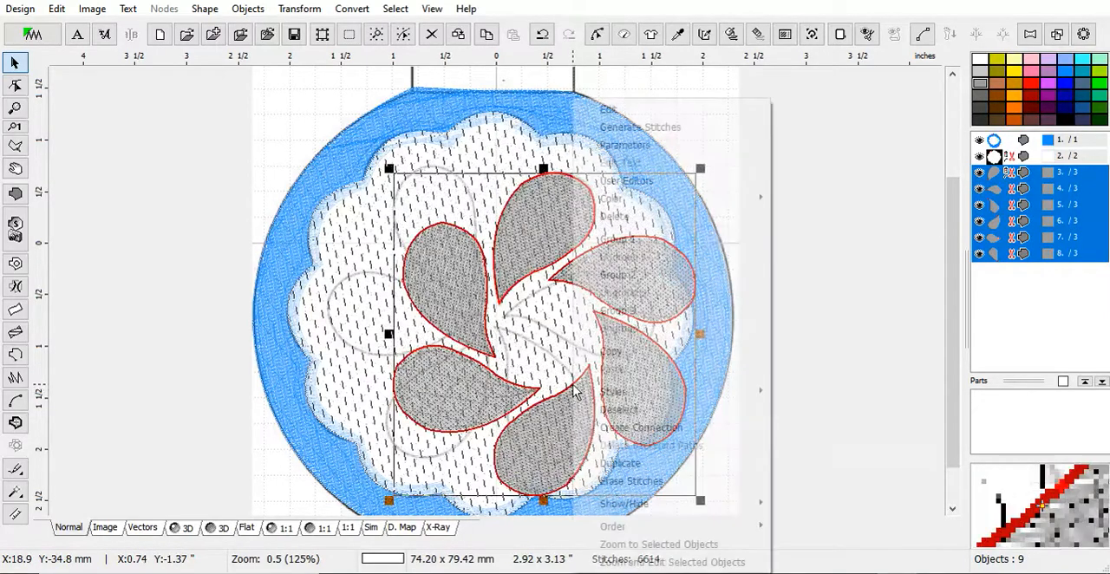
pyautogui.click(622, 132)
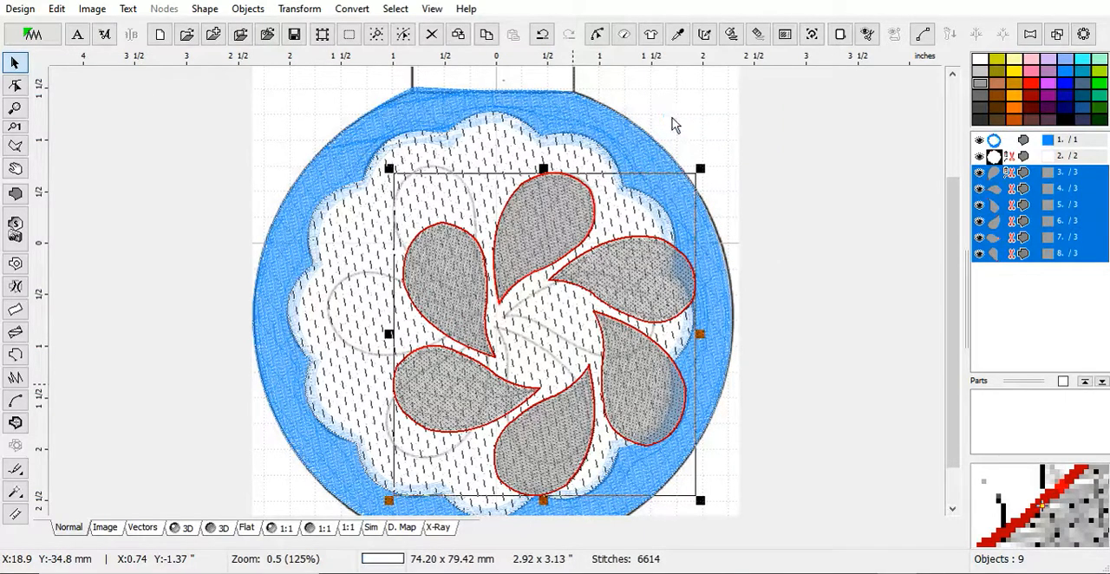
# Deselect the ring and move the five repeated petals one by one onto their traced outlines around the flower centre.
pyautogui.press('Escape')
pyautogui.click(458, 305)
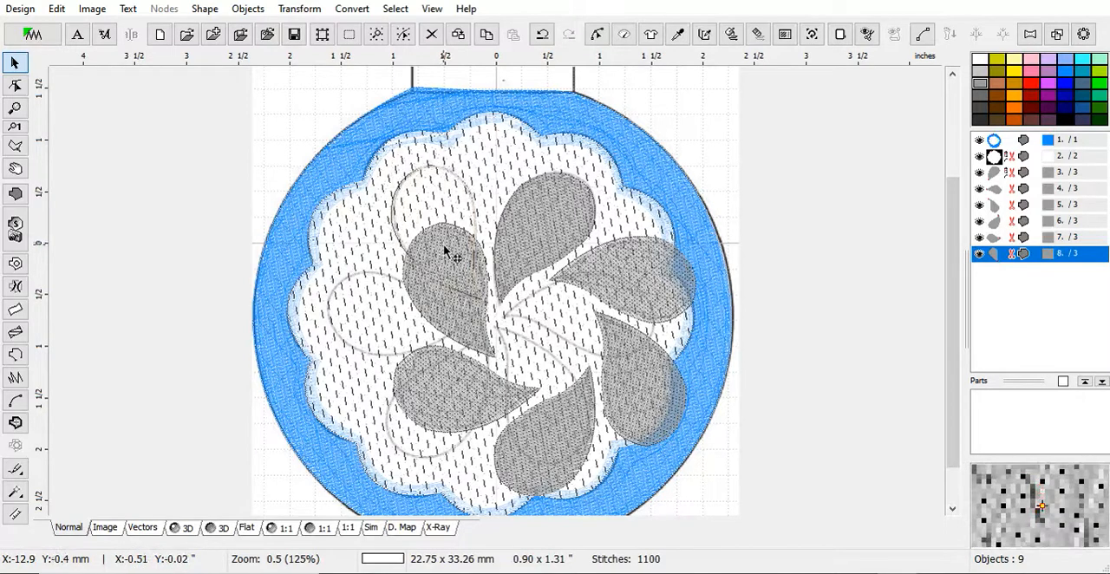
pyautogui.moveTo(456, 301); pyautogui.dragTo(443, 245)
pyautogui.moveTo(460, 394); pyautogui.dragTo(399, 318)
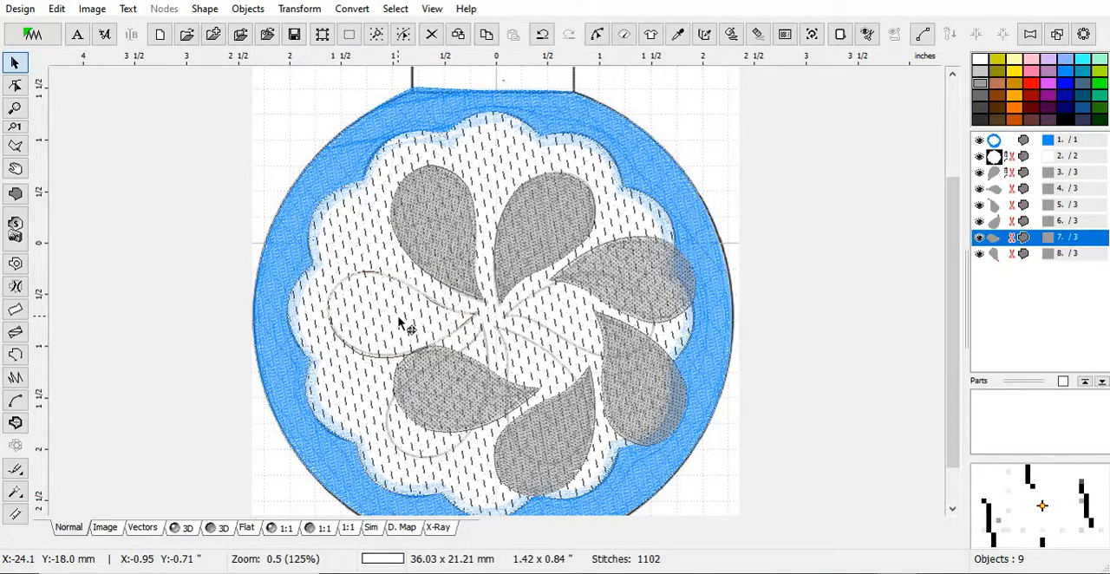
pyautogui.moveTo(565, 440); pyautogui.dragTo(457, 398)
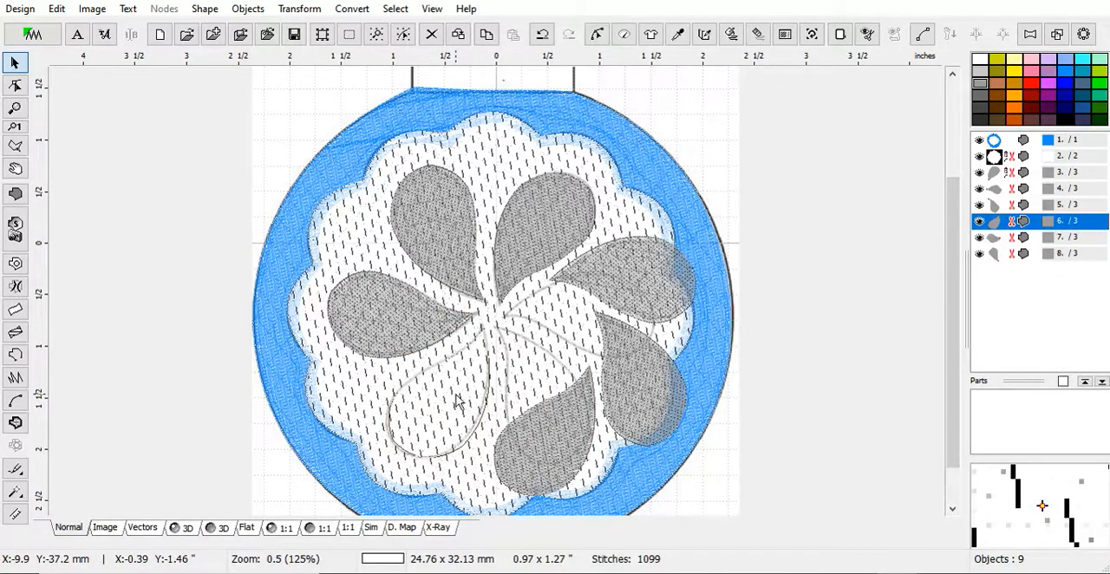
pyautogui.moveTo(619, 392); pyautogui.dragTo(541, 403)
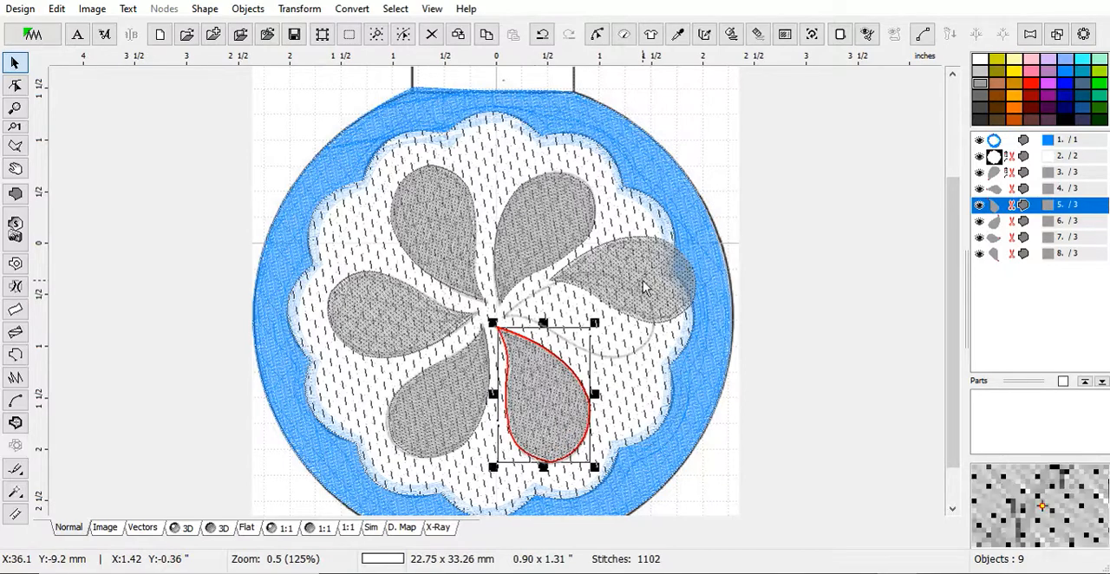
pyautogui.moveTo(642, 290); pyautogui.dragTo(599, 318)
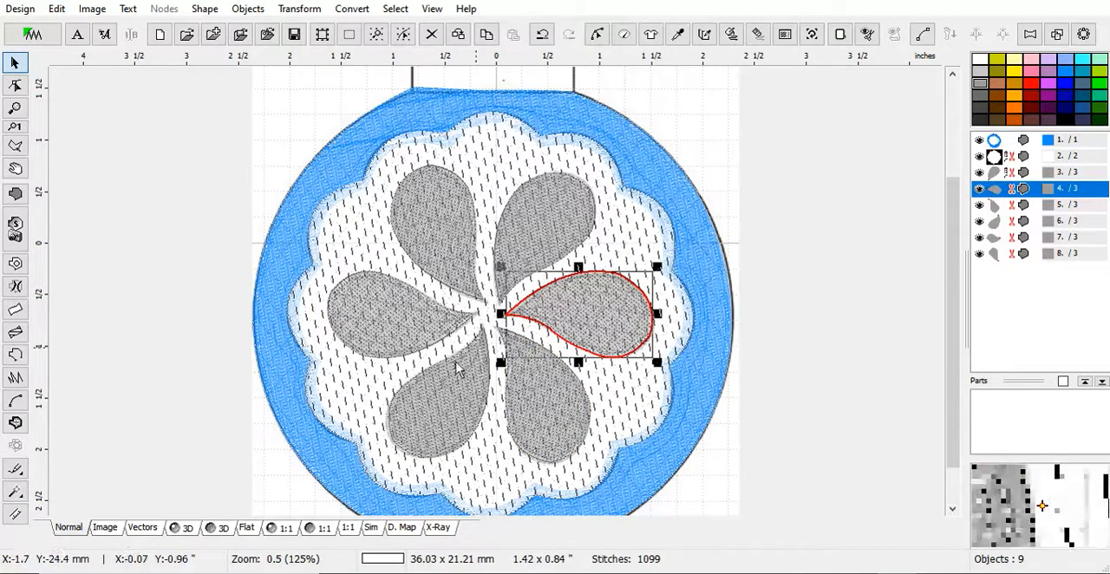
# Show the design in 3D view and create outlines from the blue background fill.
pyautogui.click(192, 530)
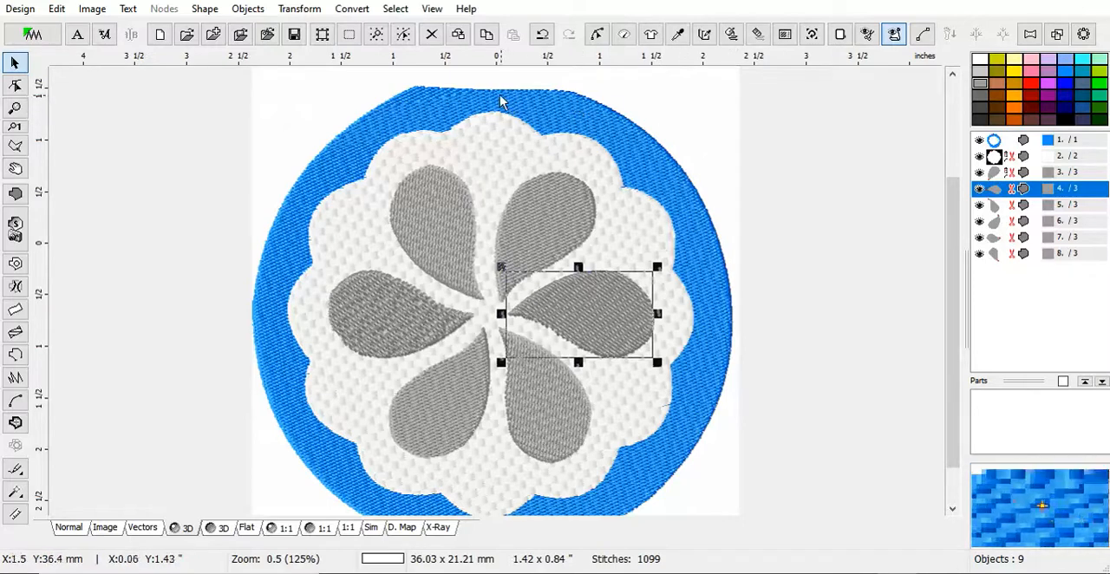
pyautogui.click(418, 112)
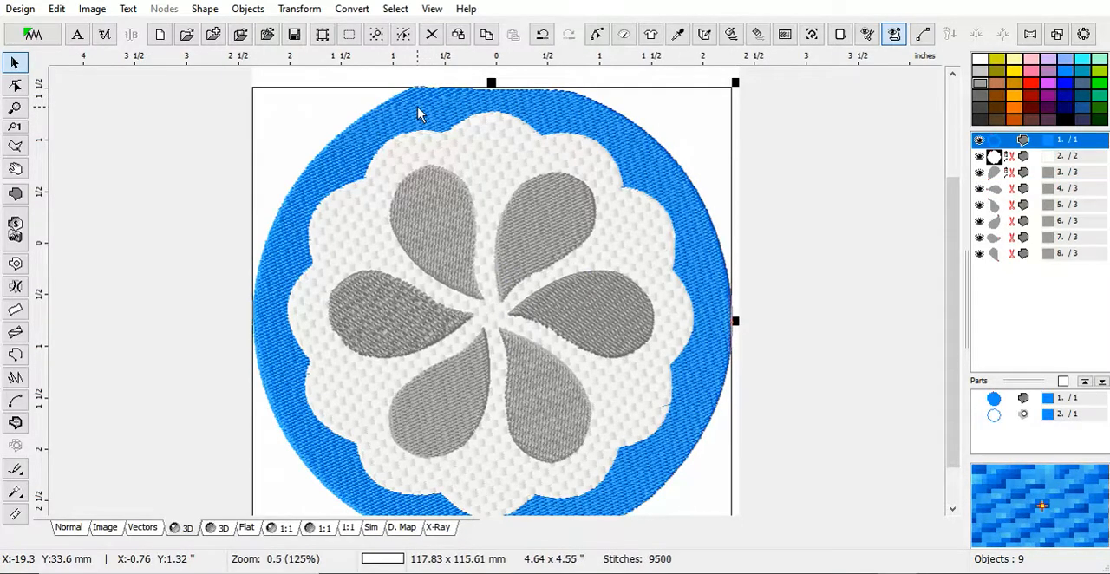
pyautogui.click(352, 9)
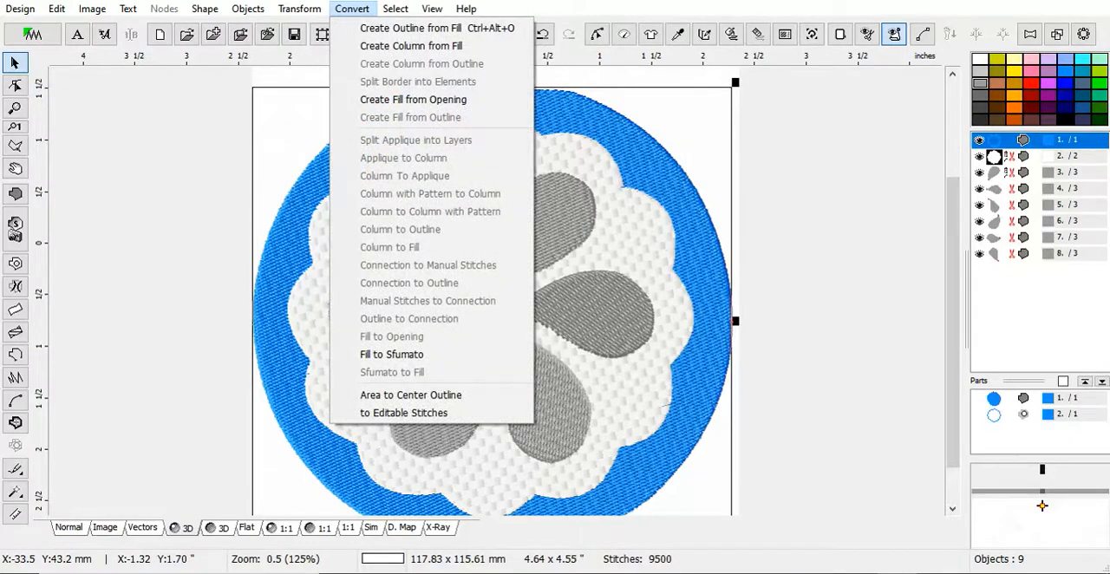
pyautogui.click(404, 29)
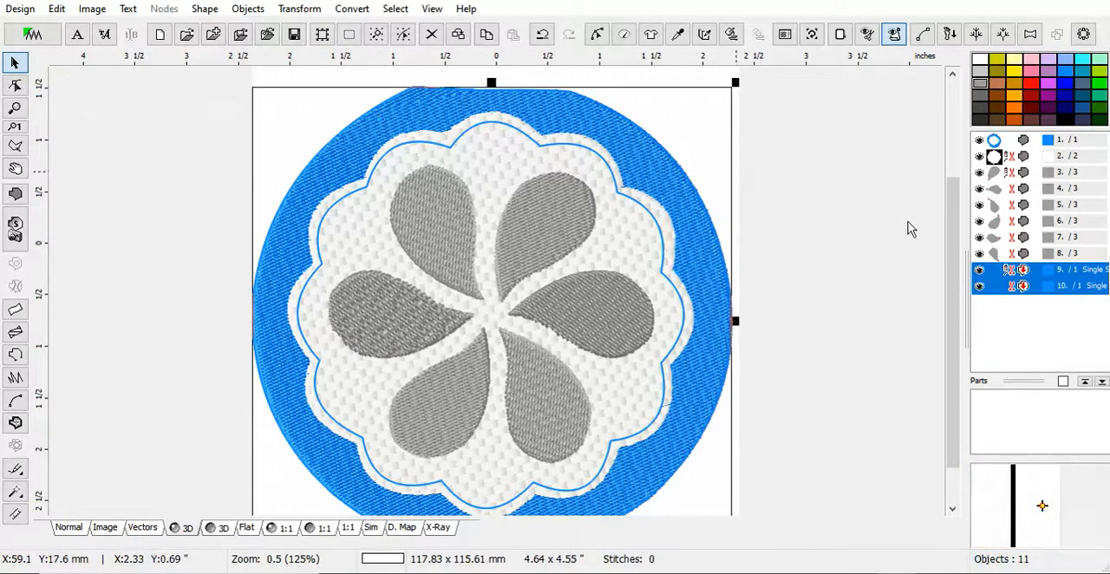
# Delete the inner scalloped outline made from the blue fill and generate stitches for the remaining outer circular outline.
pyautogui.click(999, 293)
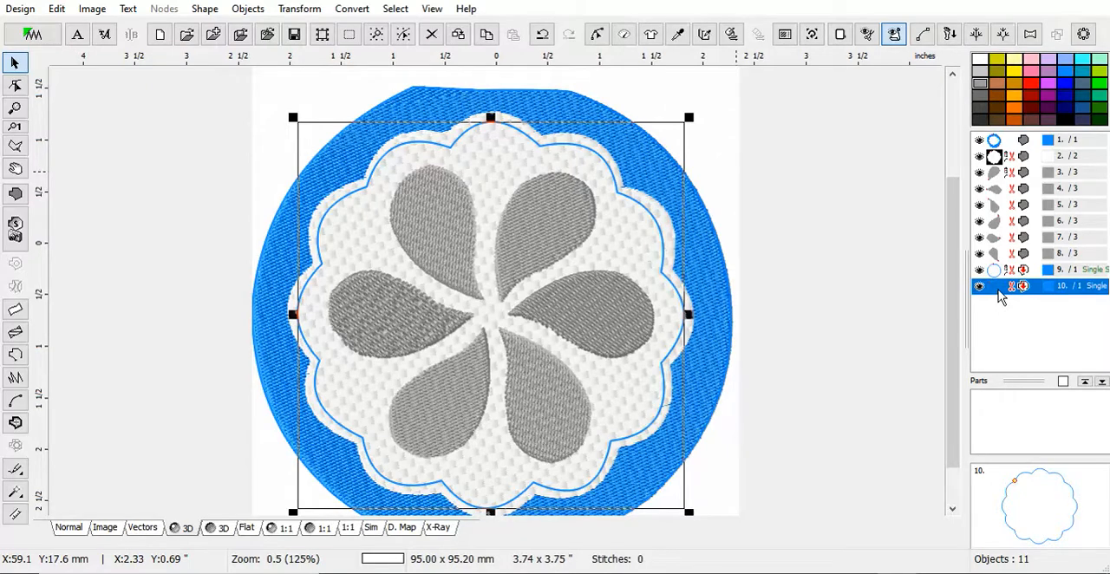
pyautogui.rightClick(999, 295)
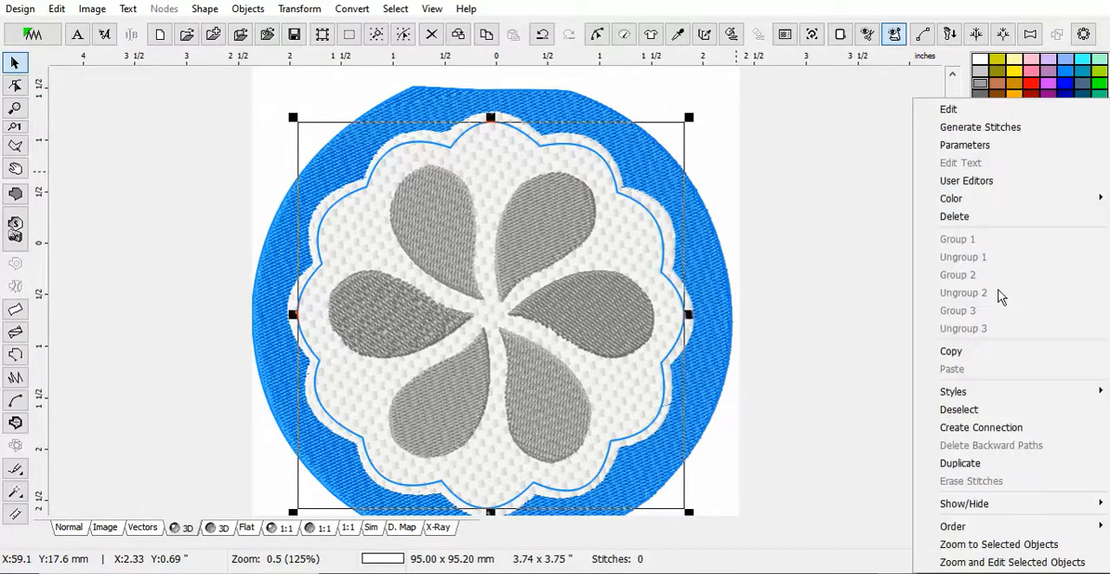
pyautogui.click(983, 223)
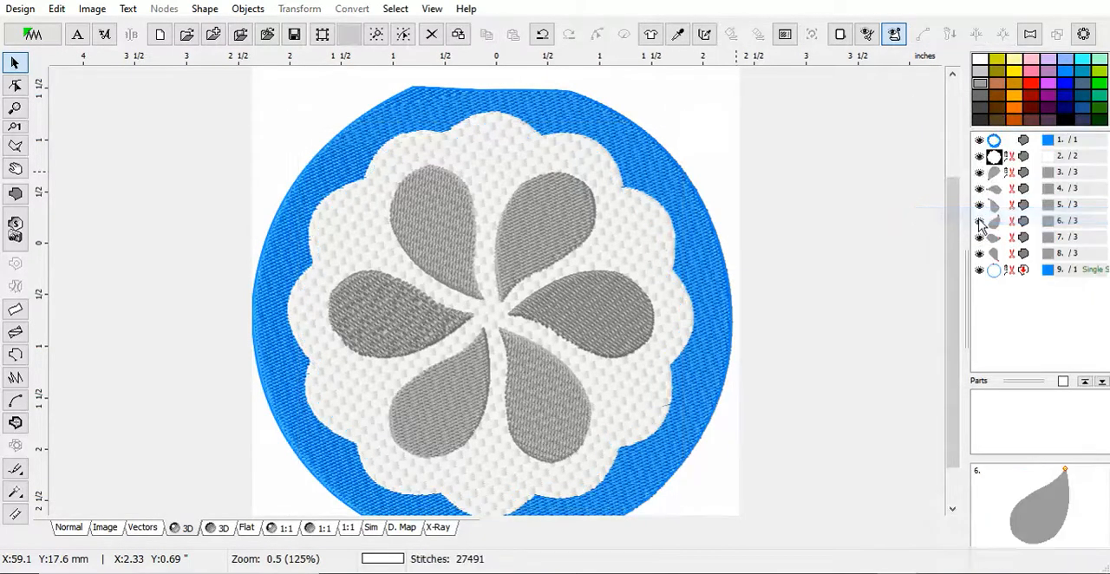
pyautogui.click(995, 271)
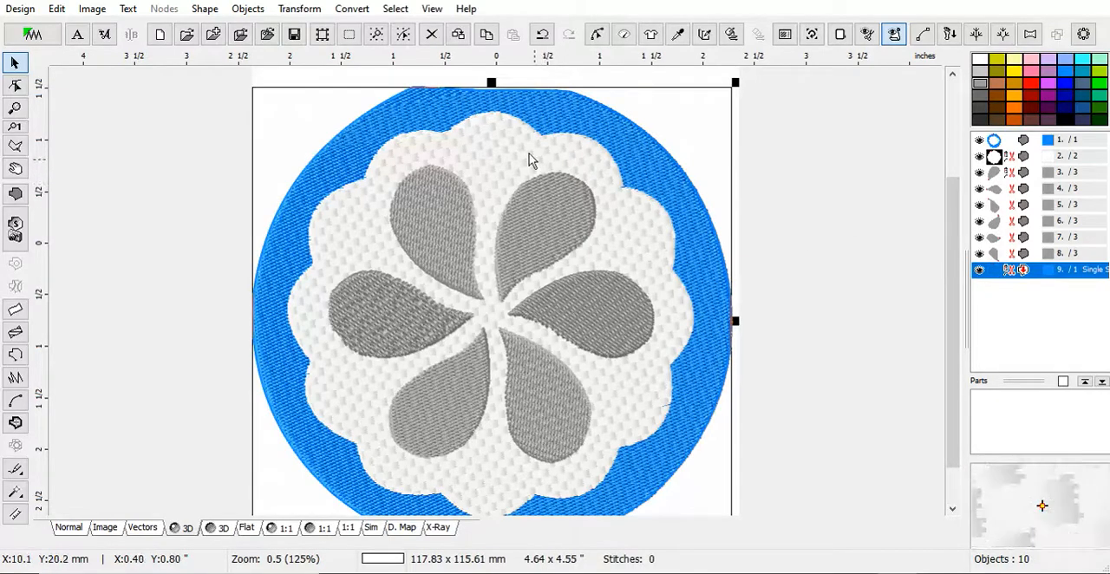
pyautogui.rightClick(462, 109)
pyautogui.click(515, 127)
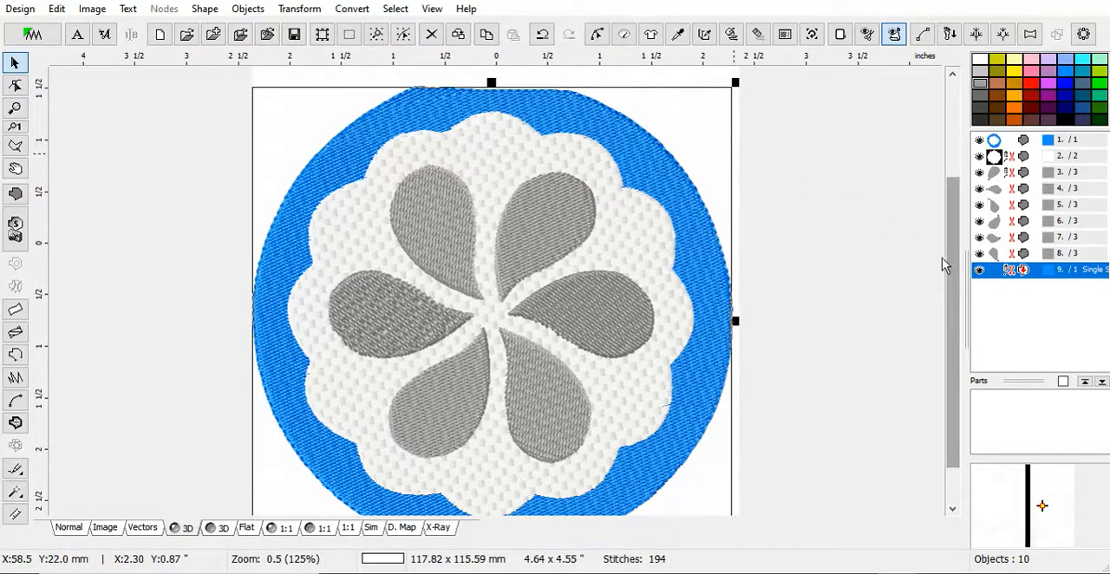
pyautogui.rightClick(983, 277)
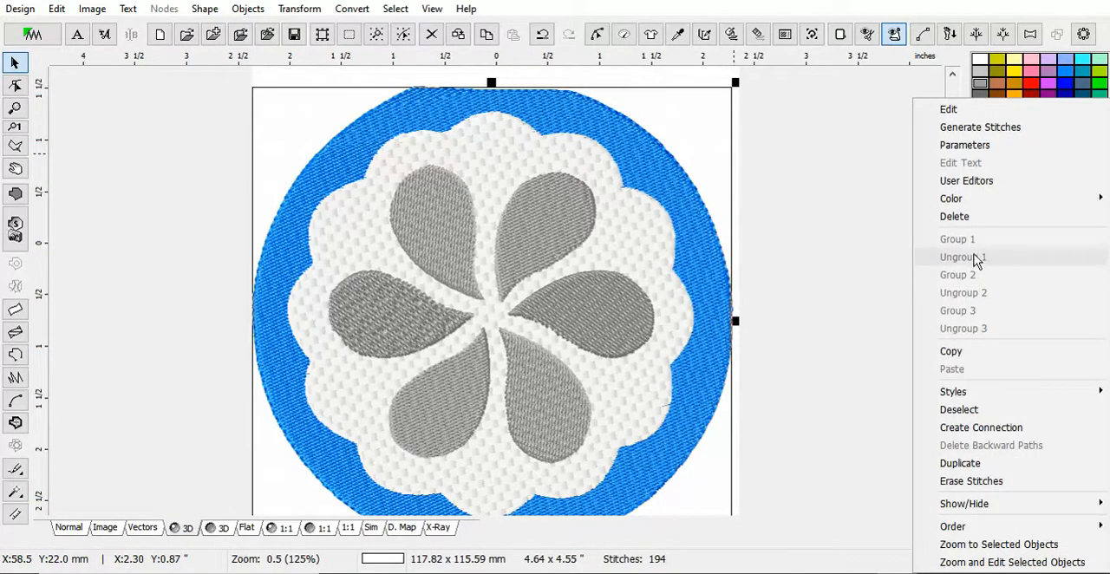
pyautogui.click(954, 144)
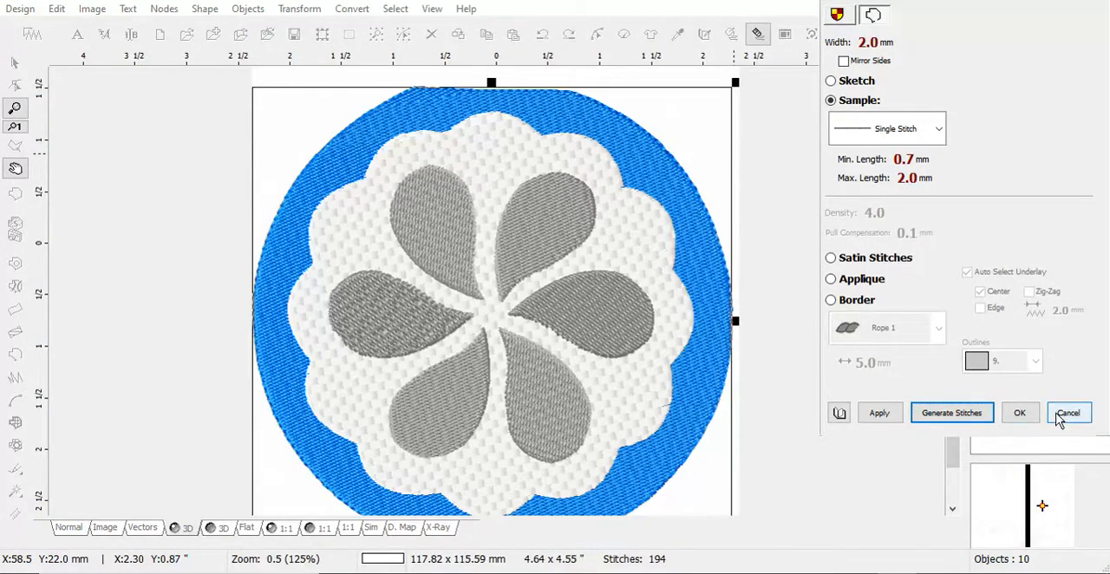
pyautogui.click(1066, 415)
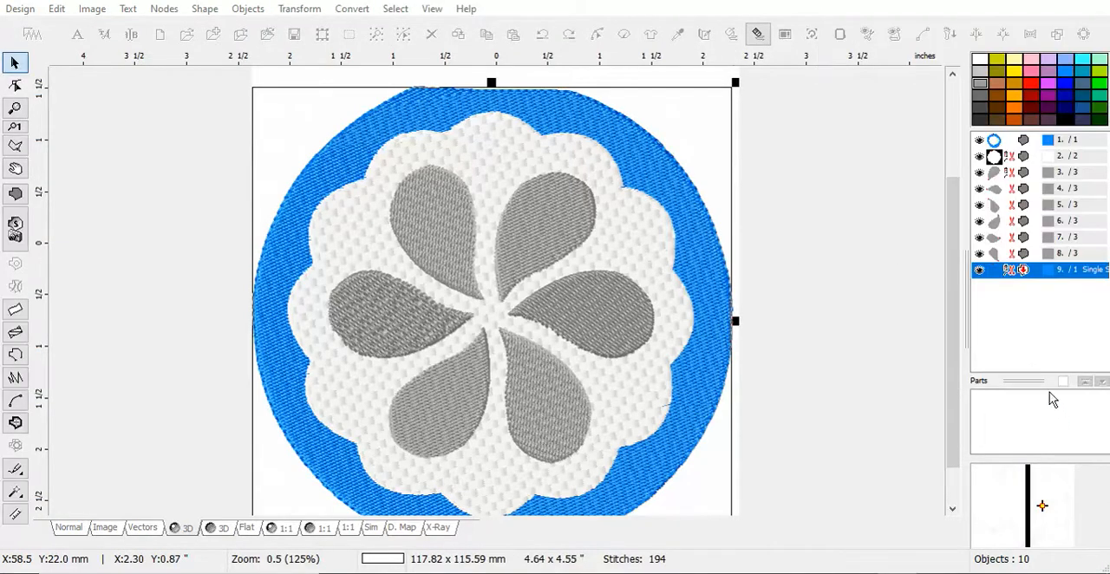
# Change the outer circular outline to Satin Stitches with a 3.5 mm width, apply the change and generate its stitches.
pyautogui.rightClick(997, 271)
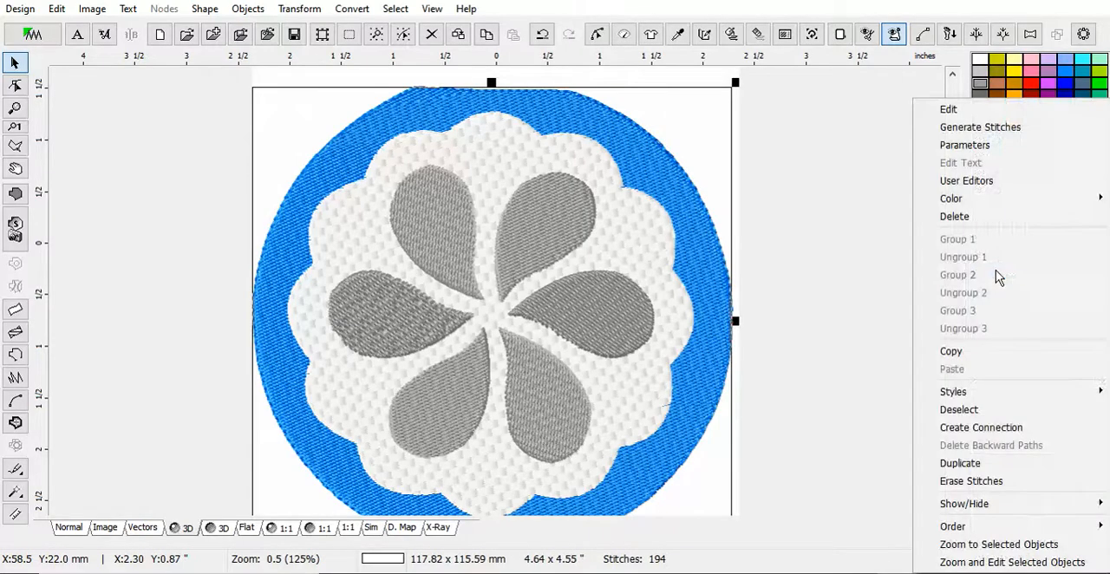
pyautogui.click(971, 146)
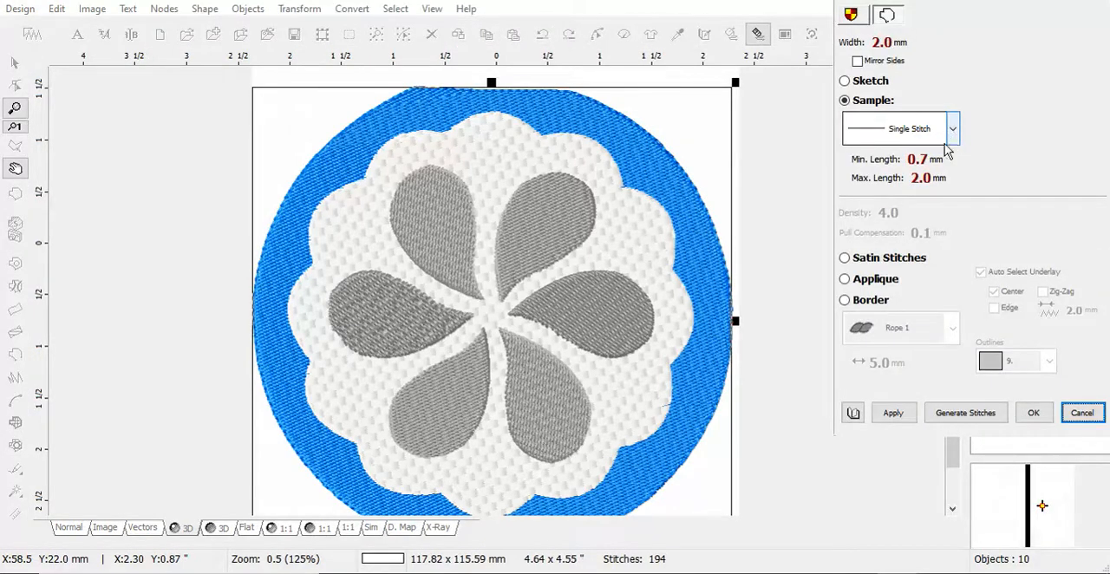
pyautogui.click(845, 258)
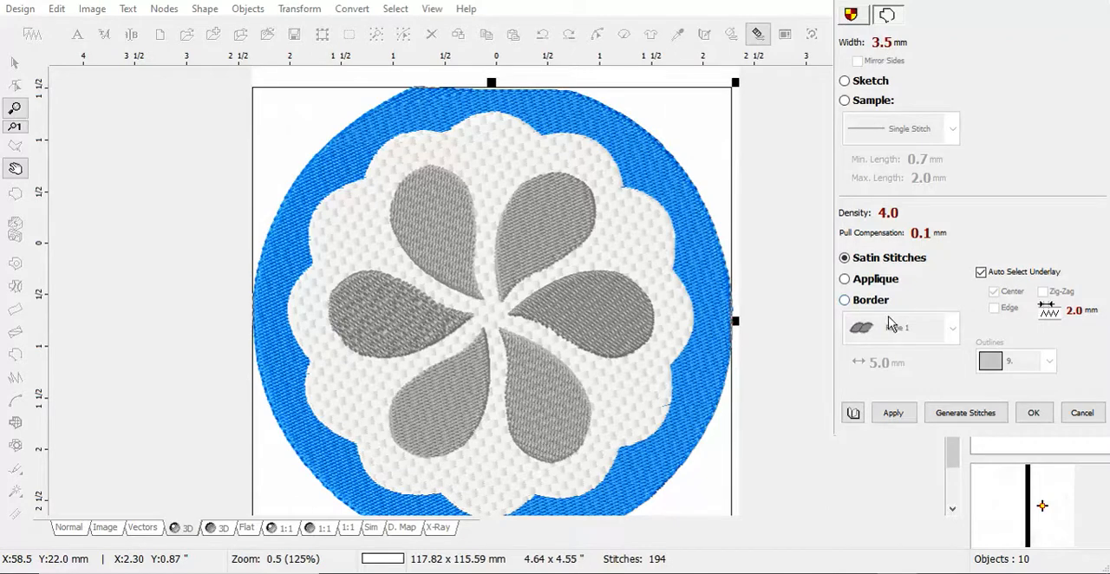
pyautogui.click(892, 415)
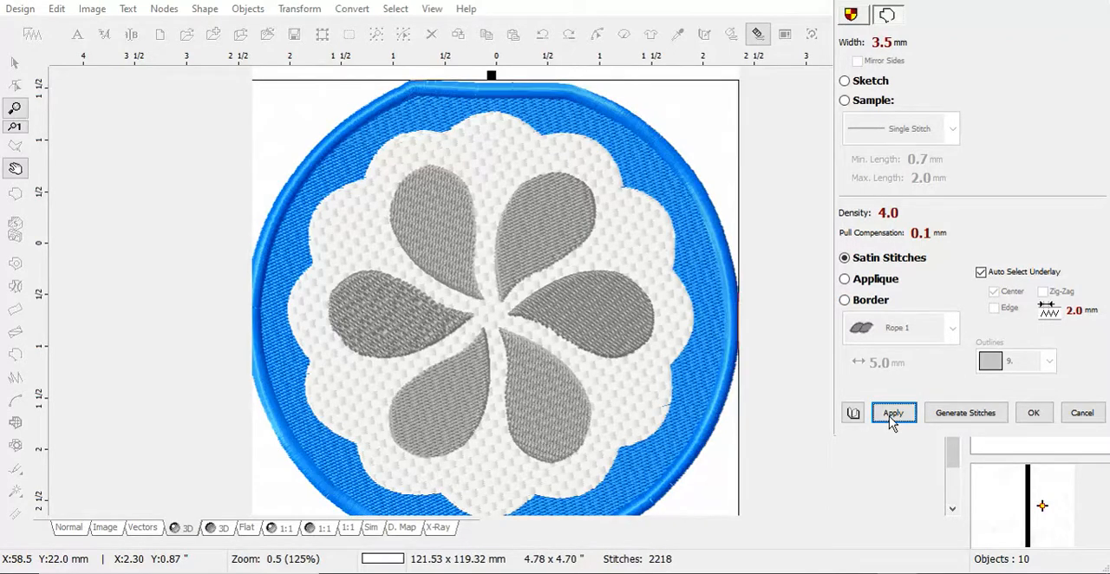
pyautogui.click(965, 414)
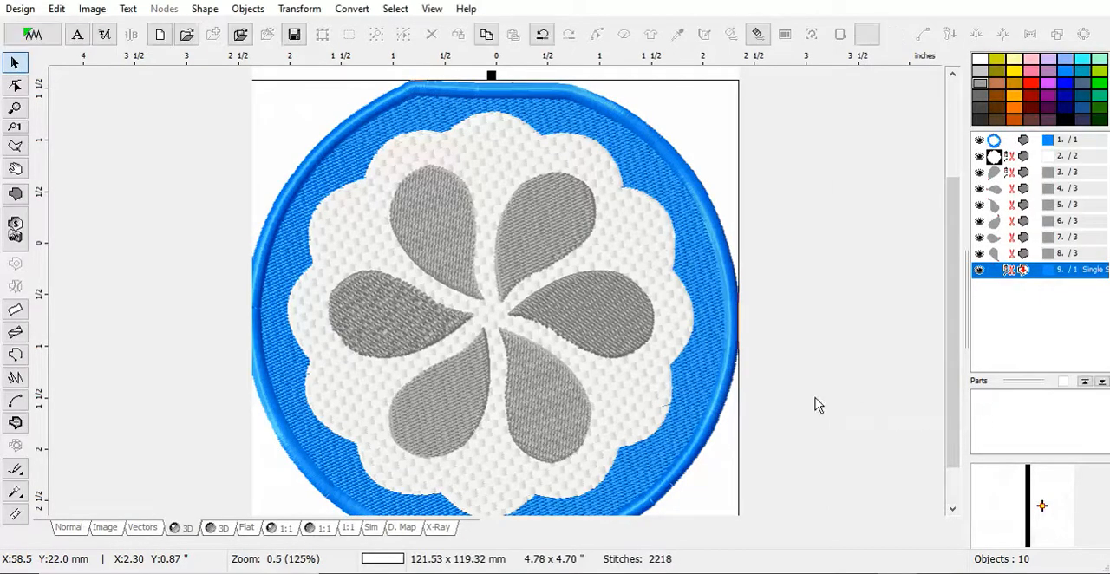
# Create an outline from the white scalloped fill.
pyautogui.scroll(-1, 575, 321)
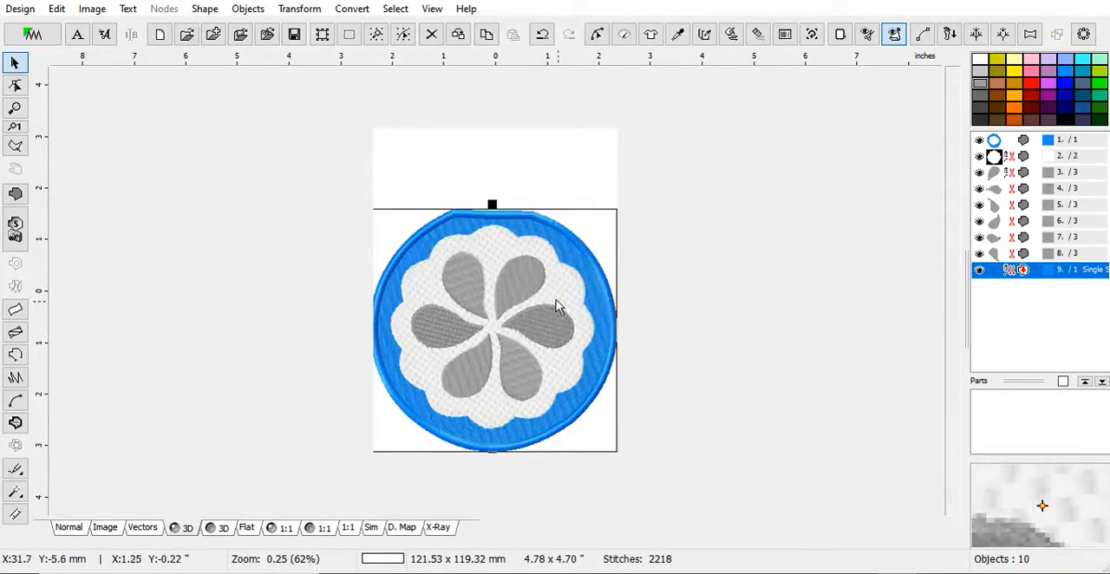
pyautogui.scroll(1, 550, 293)
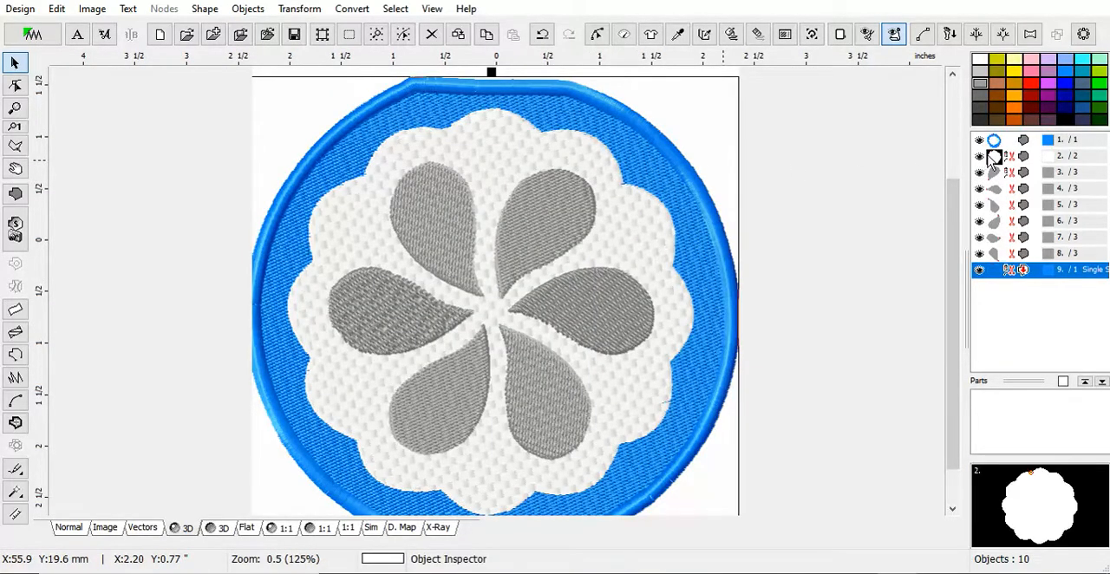
pyautogui.click(991, 155)
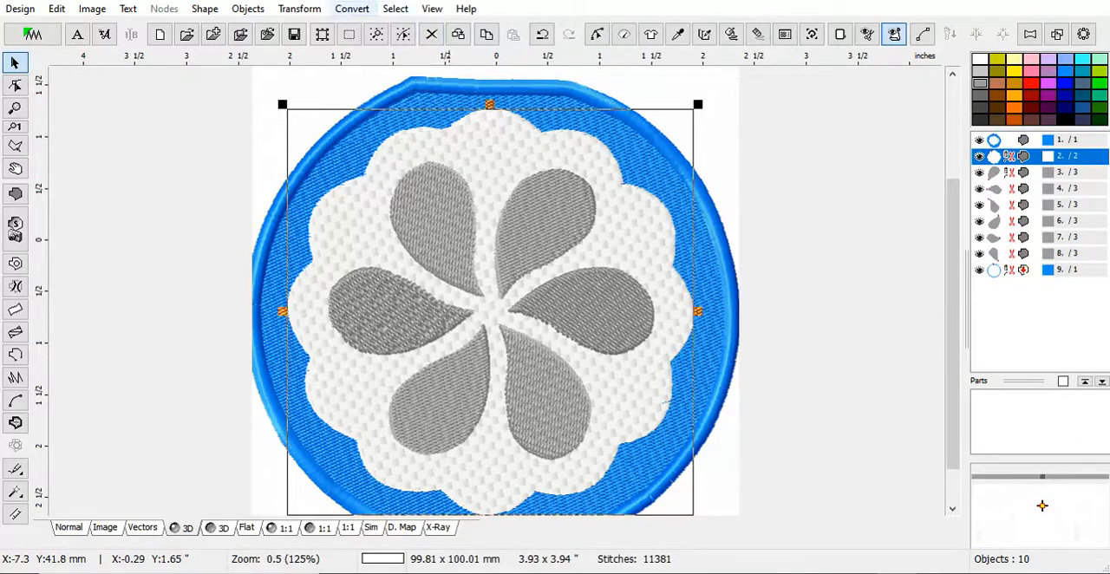
pyautogui.click(352, 9)
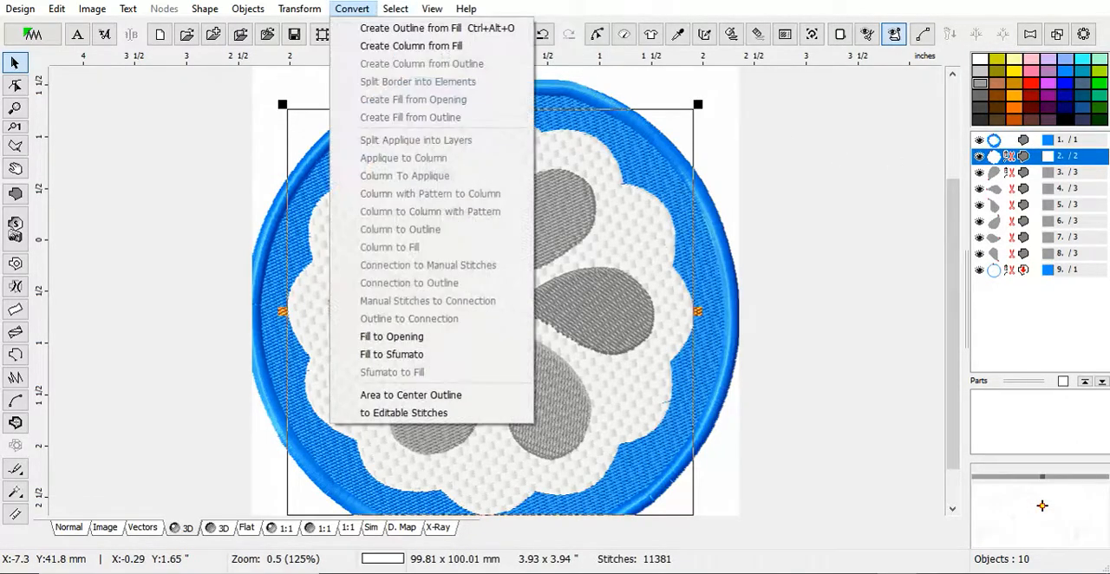
pyautogui.click(388, 29)
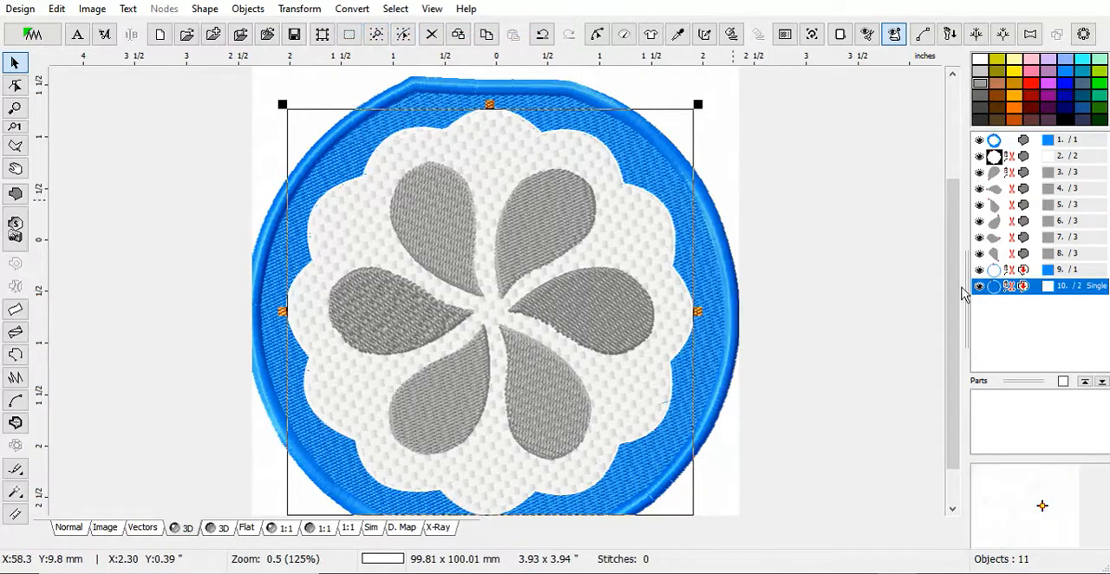
# Change the white scalloped outline to Satin Stitches with a 2.8 mm width, apply the change and generate its stitches.
pyautogui.rightClick(995, 294)
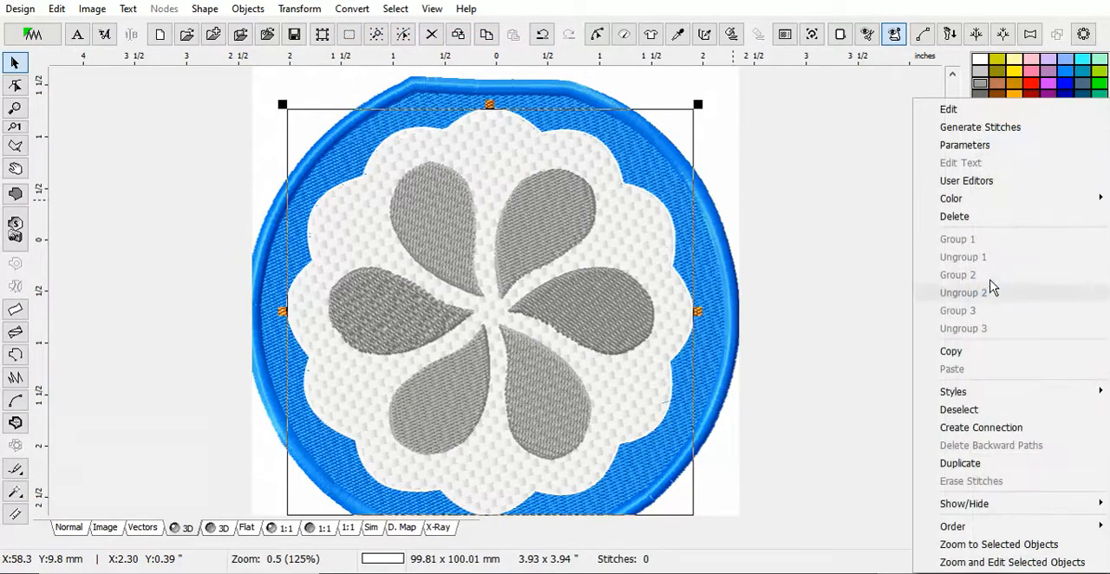
pyautogui.click(968, 146)
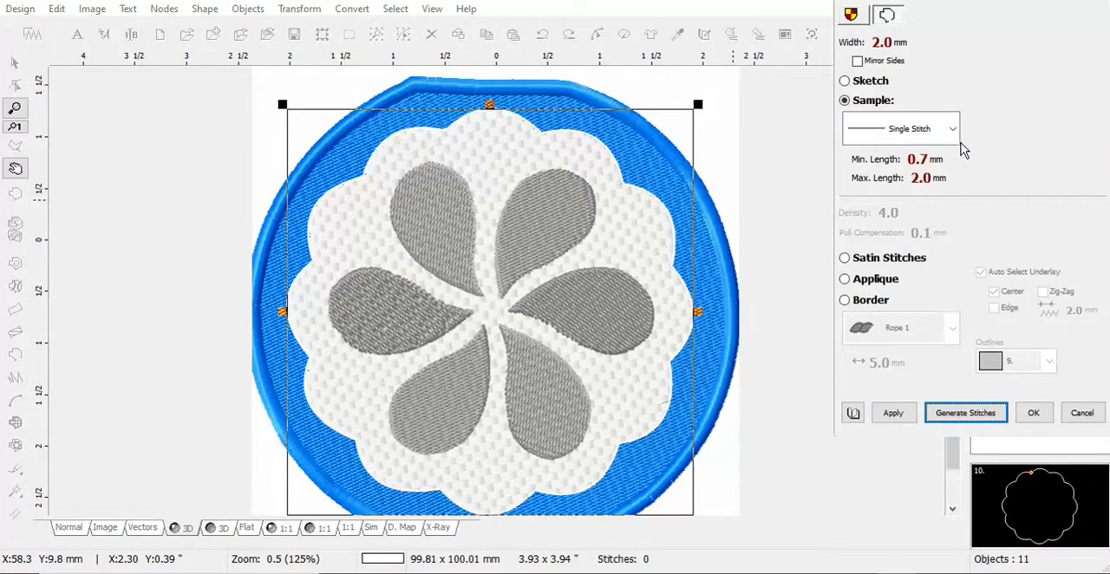
pyautogui.click(845, 258)
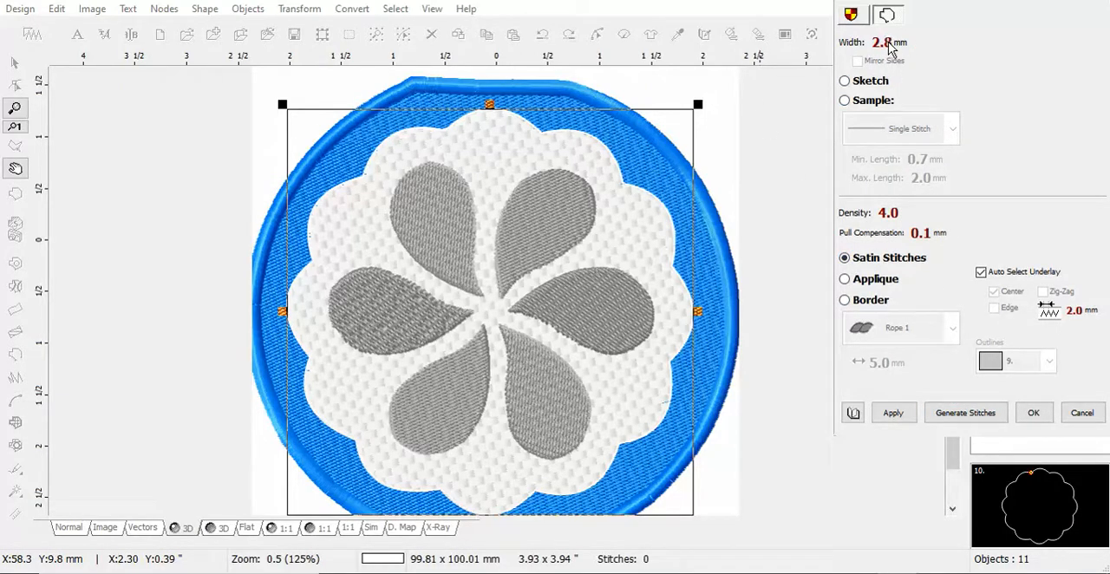
pyautogui.click(890, 418)
pyautogui.click(970, 415)
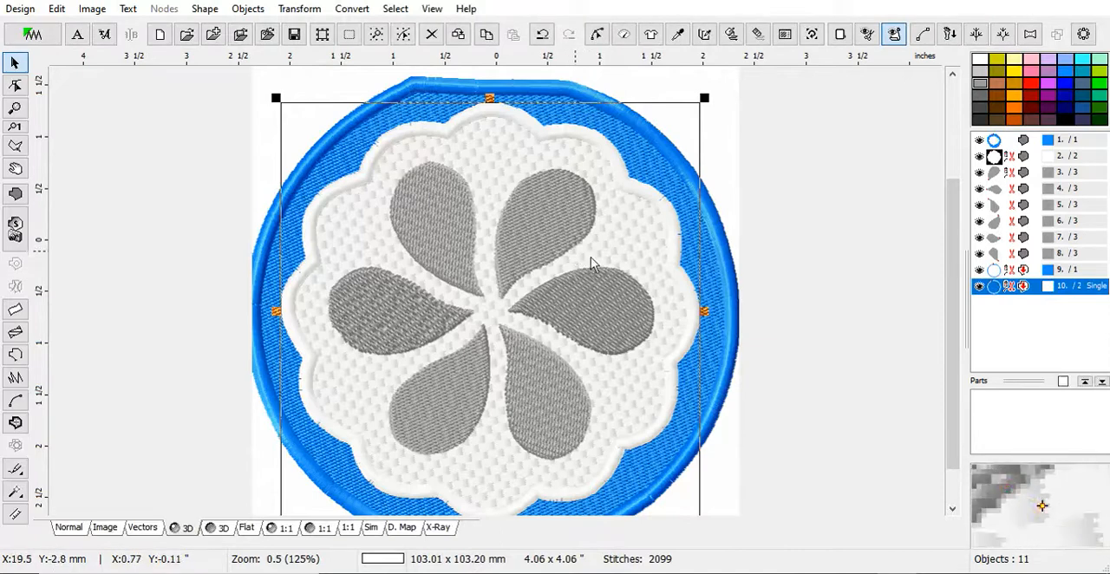
# Select all six grey petals and create outlines from their fills.
pyautogui.click(996, 176)
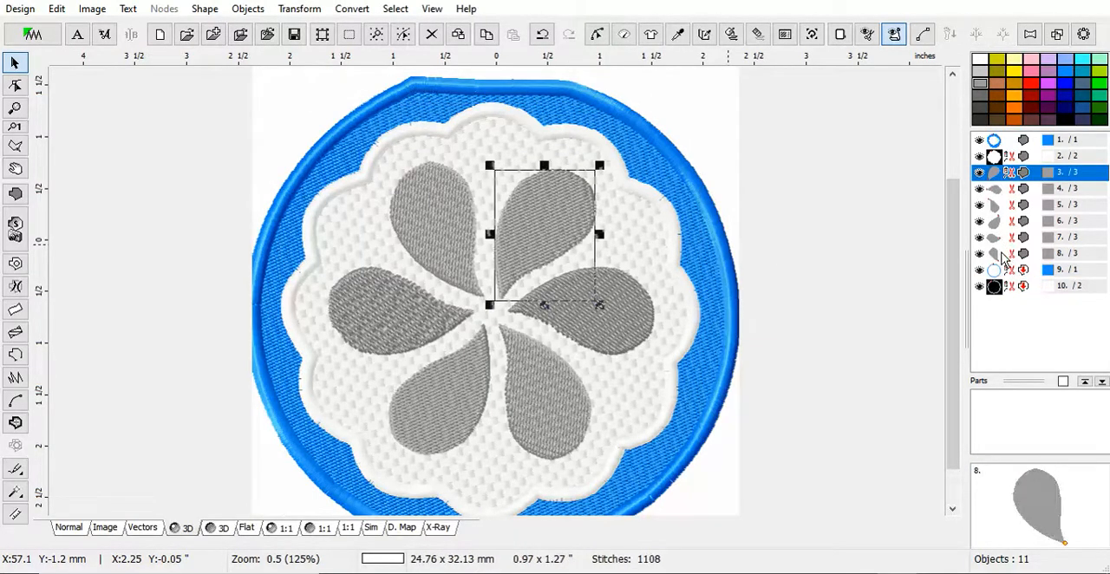
pyautogui.keyDown('shift'); pyautogui.click(1001, 256); pyautogui.keyUp('shift')
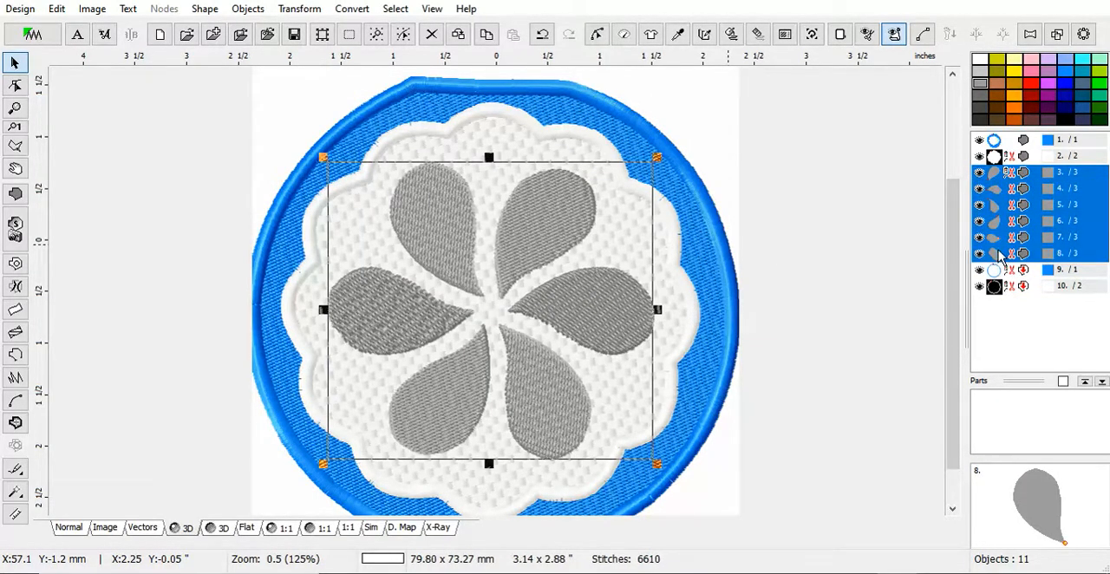
pyautogui.click(360, 12)
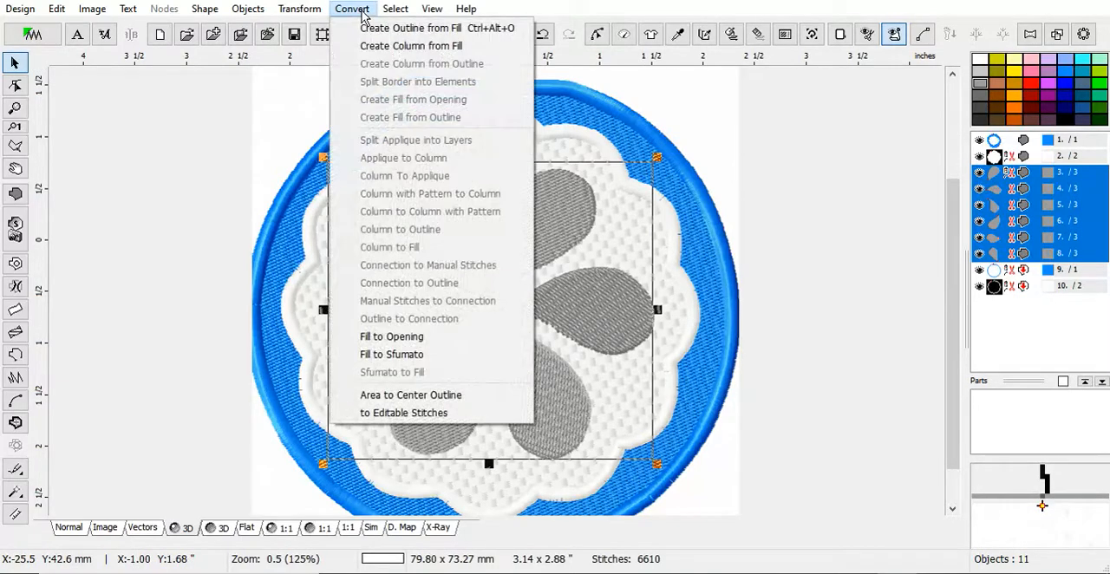
pyautogui.click(425, 29)
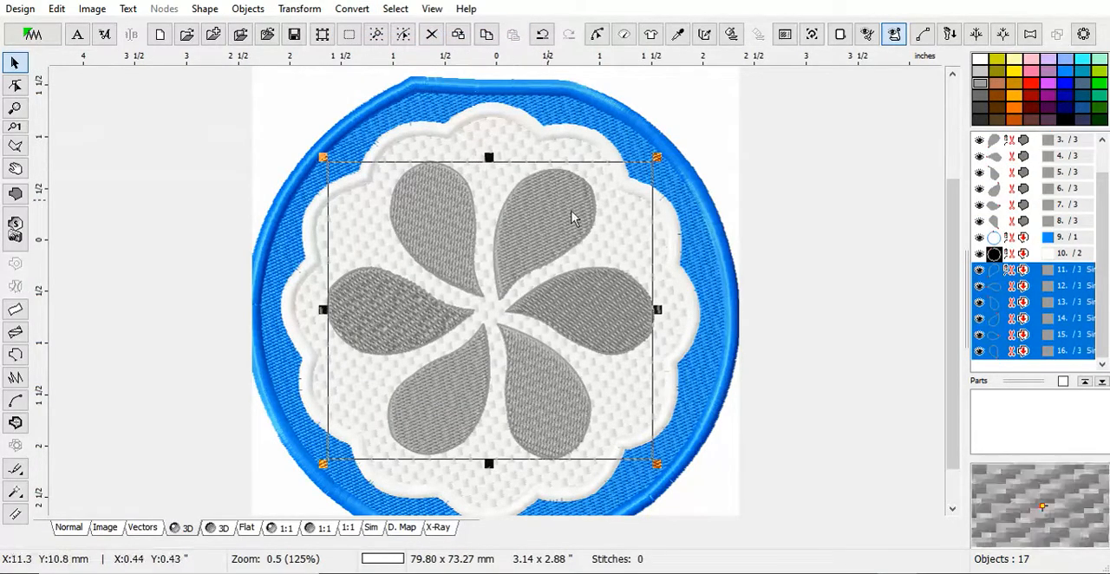
# Change the six petal outlines to Satin Stitches with a 2.0 mm width, generate their stitches and deselect them.
pyautogui.rightClick(994, 305)
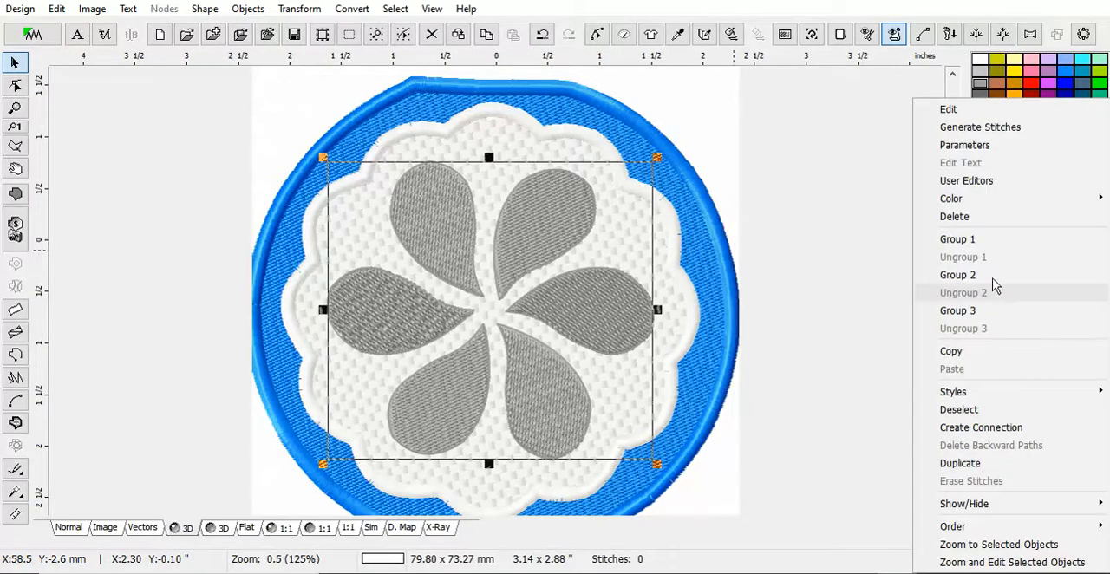
pyautogui.click(968, 146)
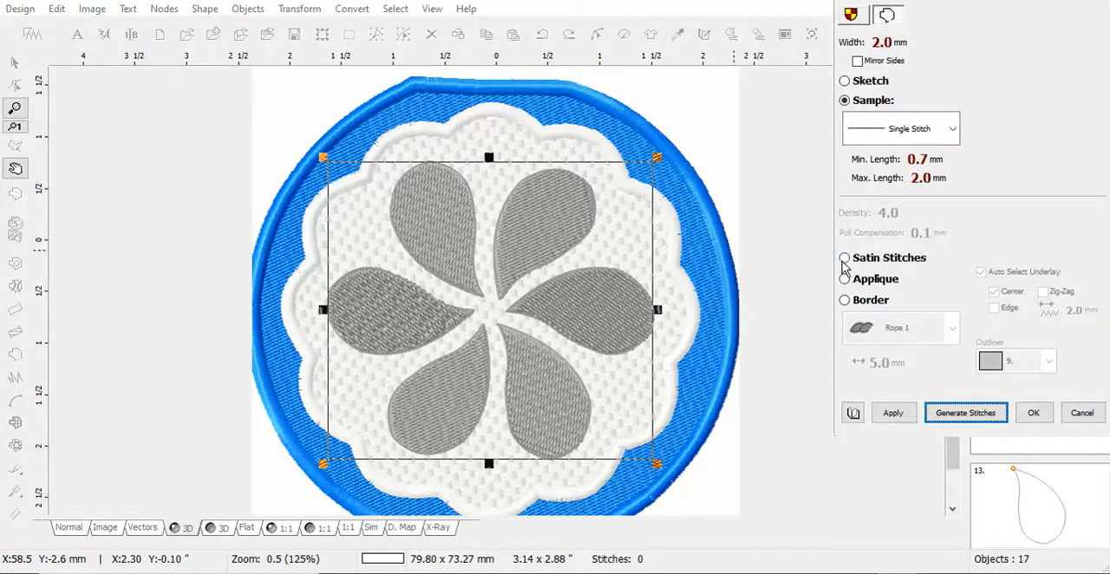
pyautogui.click(843, 260)
pyautogui.click(895, 414)
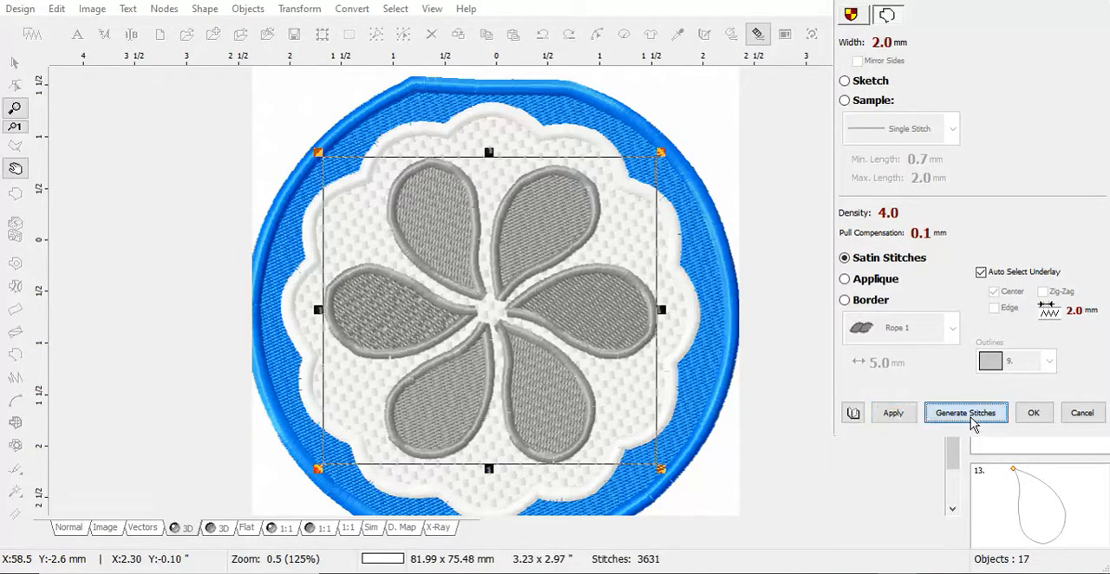
pyautogui.click(970, 418)
pyautogui.click(709, 145)
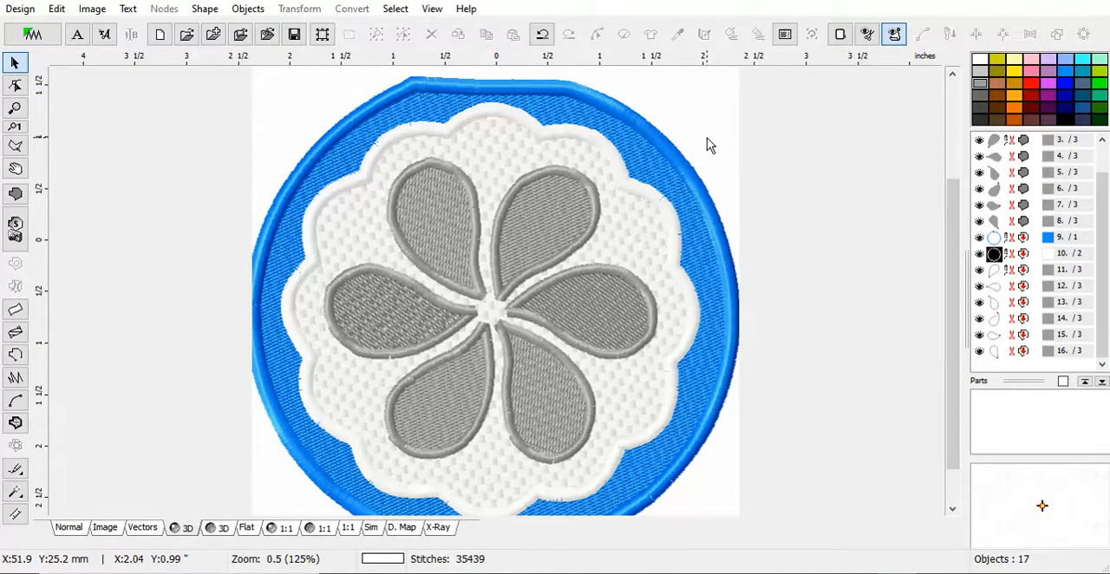
pyautogui.scroll(2, 473, 304)
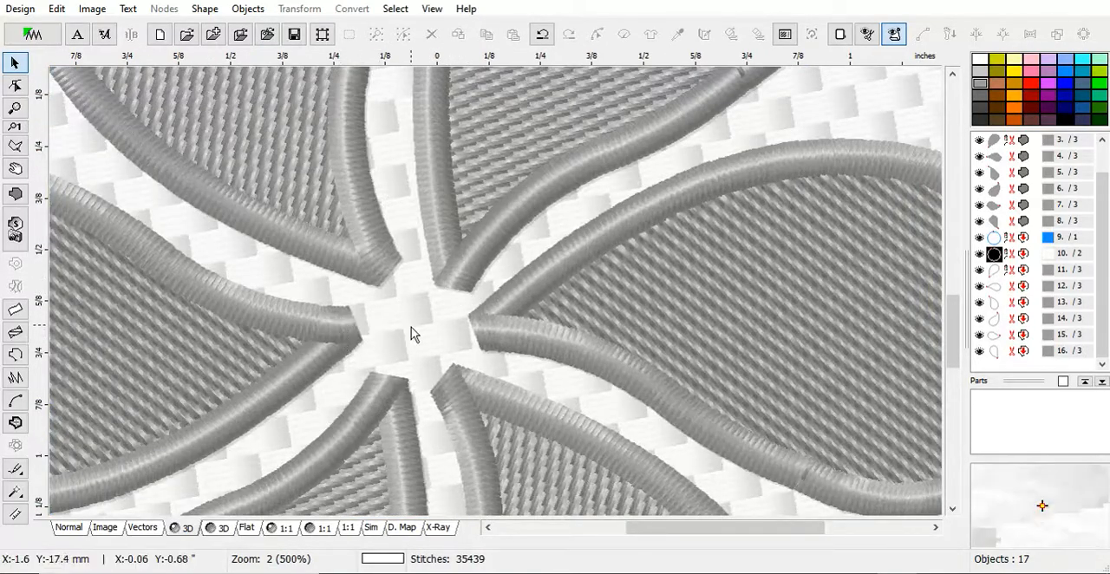
# Select all six grey petal outlines, change them to the Single Stitch sample, apply the change and generate their stitches.
pyautogui.scroll(-1, 489, 326)
pyautogui.scroll(-1, 506, 323)
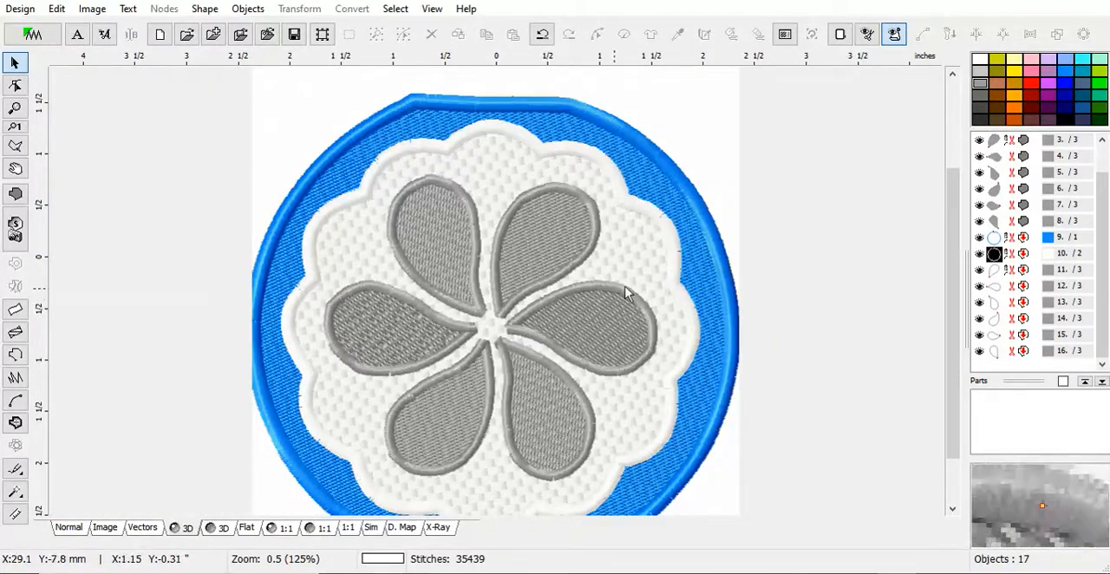
pyautogui.click(1012, 270)
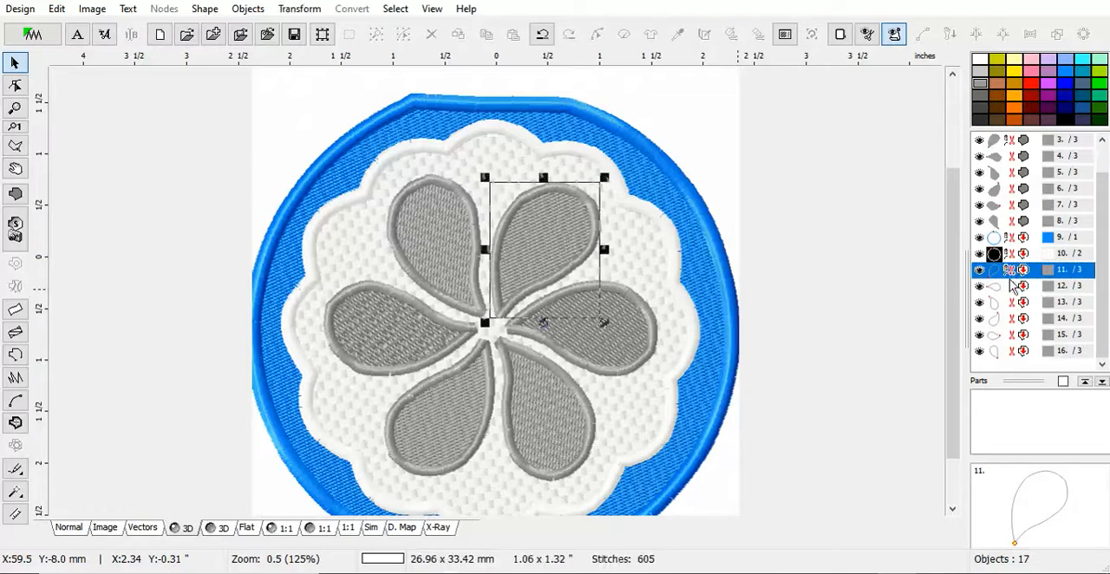
pyautogui.keyDown('shift'); pyautogui.click(997, 355); pyautogui.keyUp('shift')
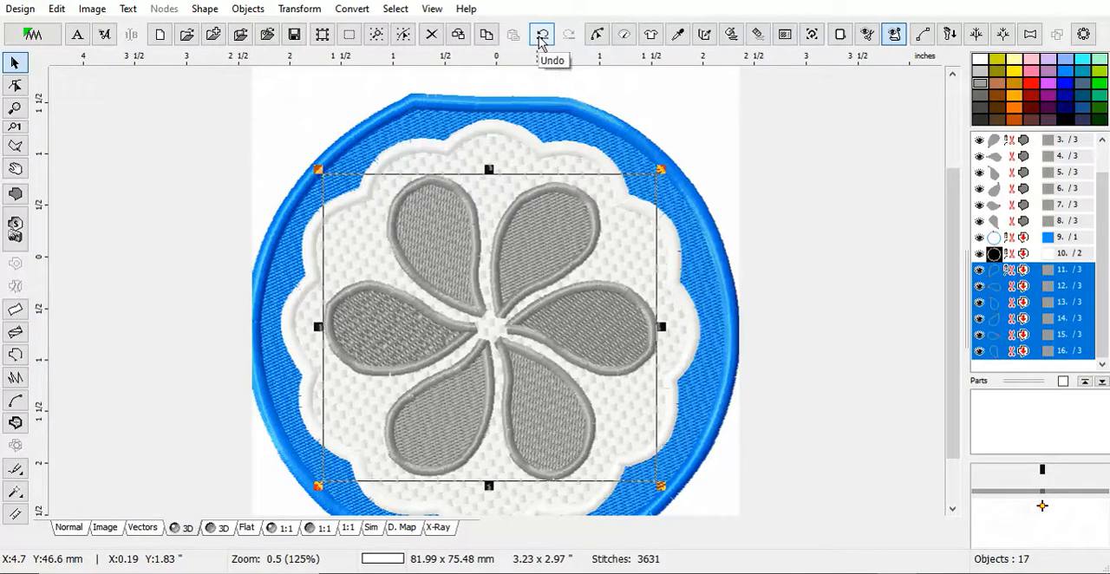
pyautogui.click(368, 10)
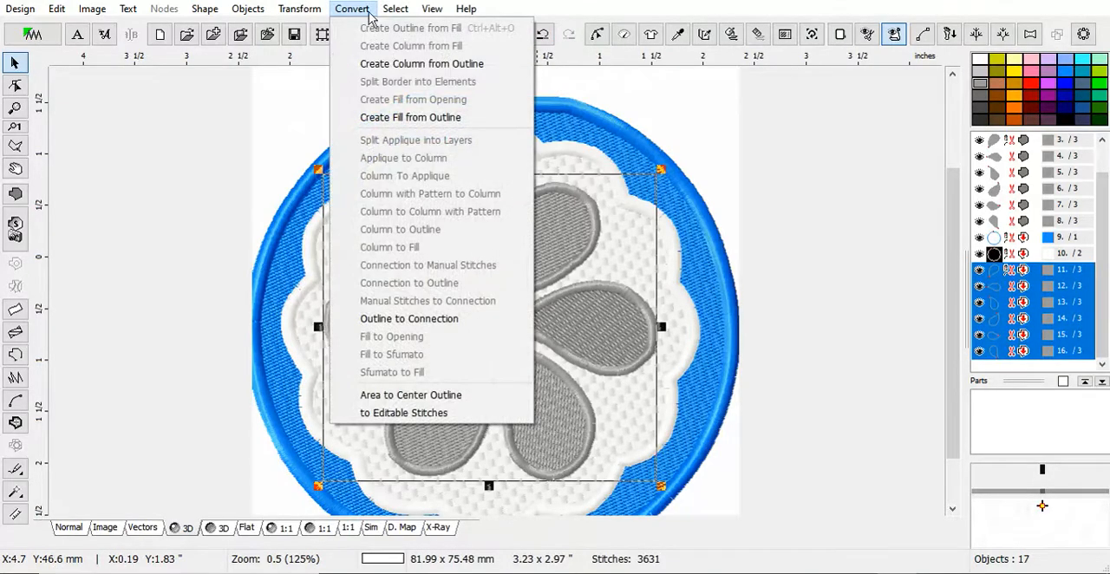
pyautogui.rightClick(1049, 313)
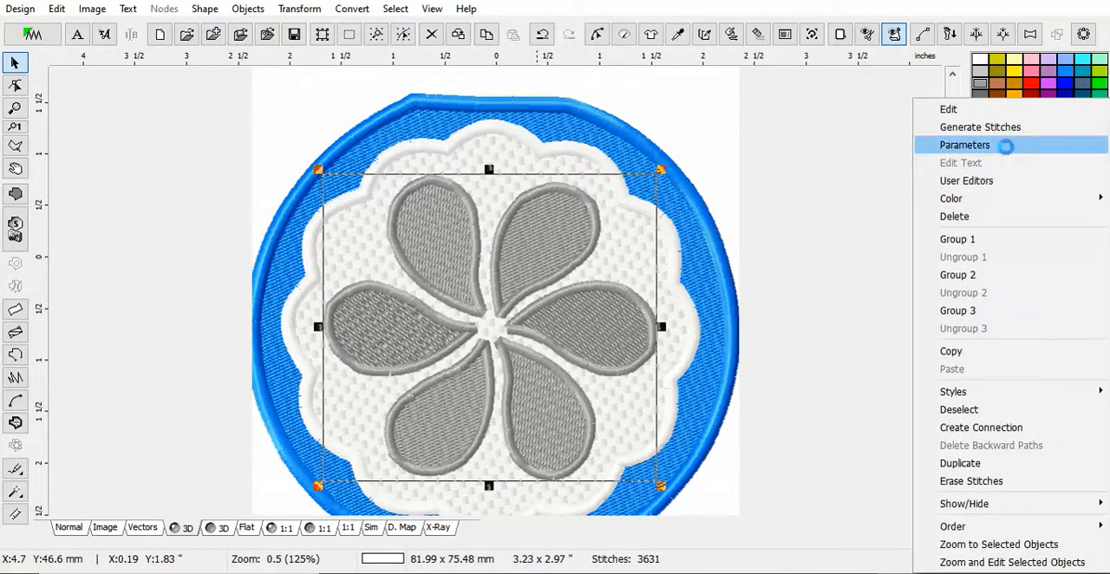
pyautogui.click(1041, 144)
pyautogui.click(848, 103)
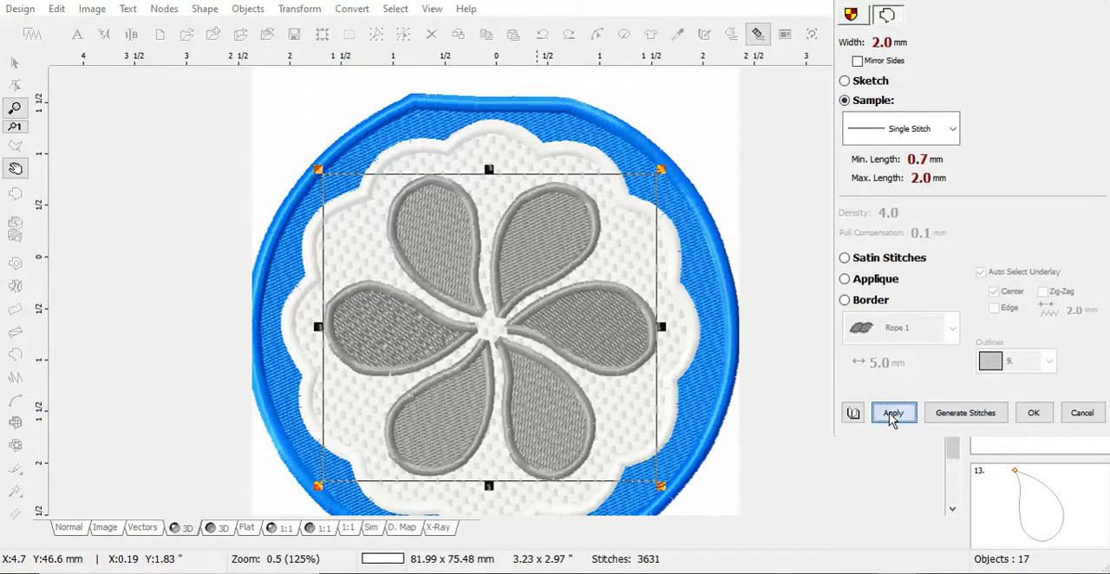
pyautogui.click(889, 414)
pyautogui.click(959, 423)
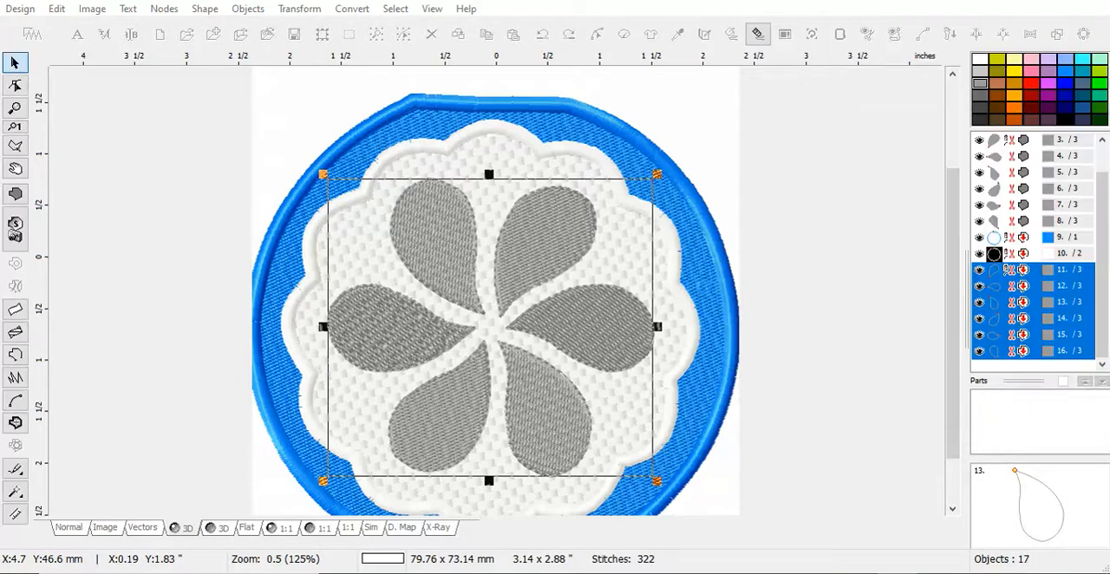
# Create columns from the six selected petal outlines with a width of 2.0 mm.
pyautogui.click(356, 11)
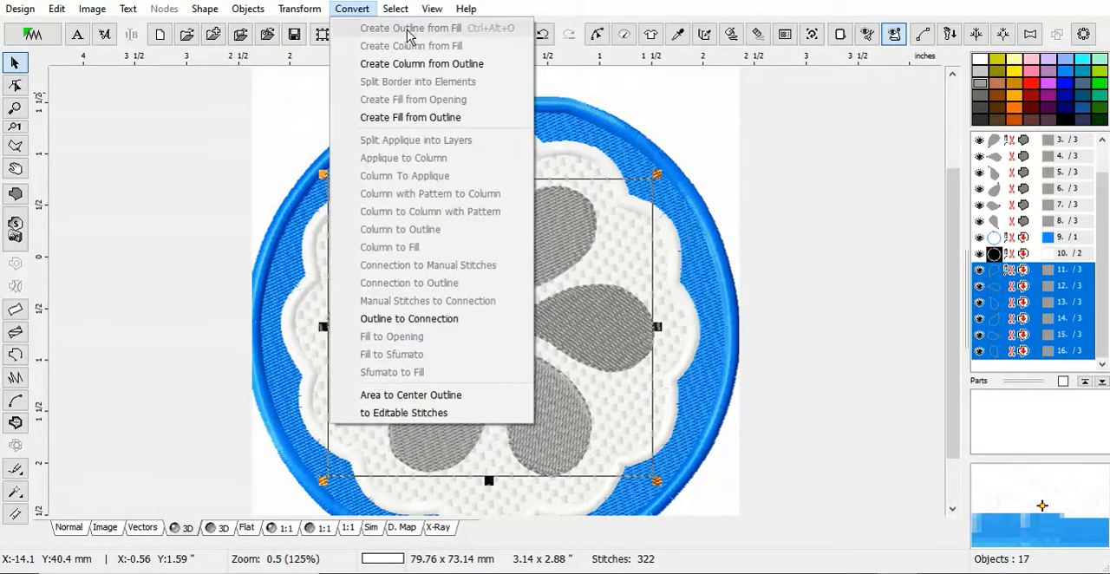
pyautogui.click(442, 64)
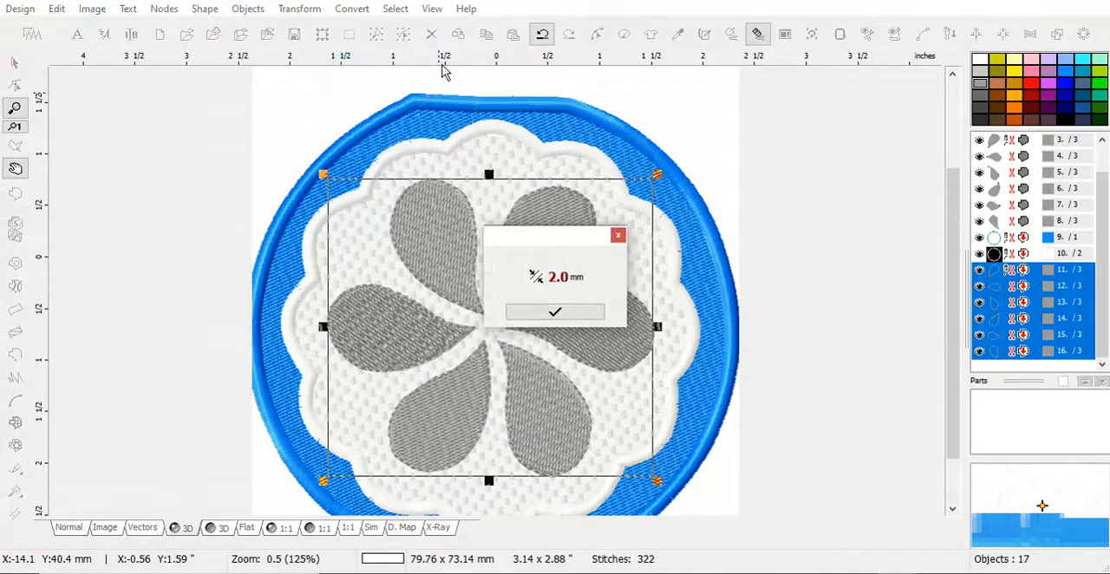
pyautogui.click(532, 315)
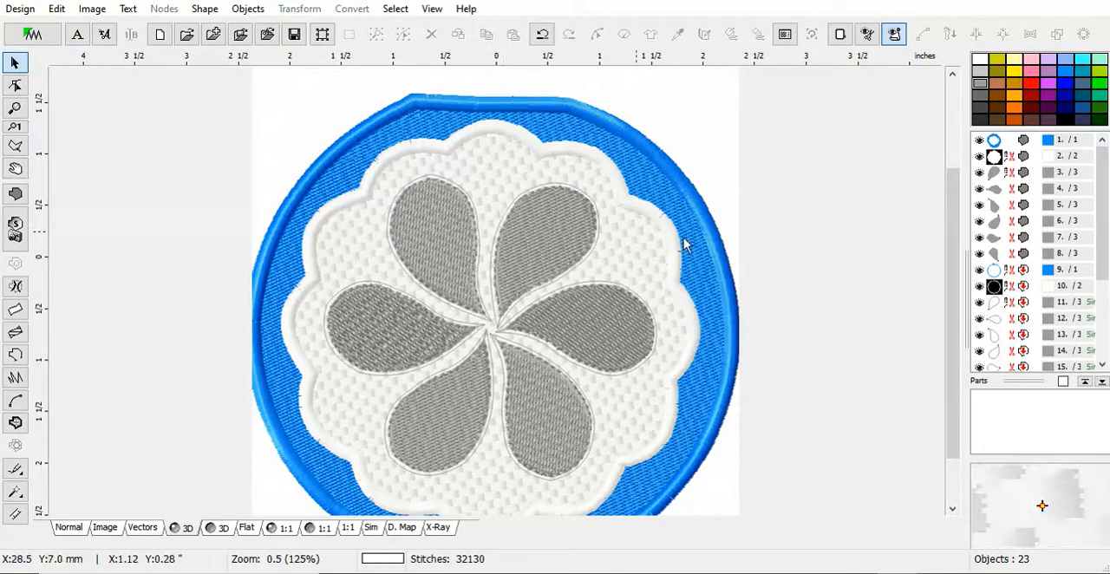
# Generate stitches for all objects in the design, inspect the petal tips at the flower's centre and deselect everything.
pyautogui.click(1089, 303)
pyautogui.scroll(-3, 1094, 351)
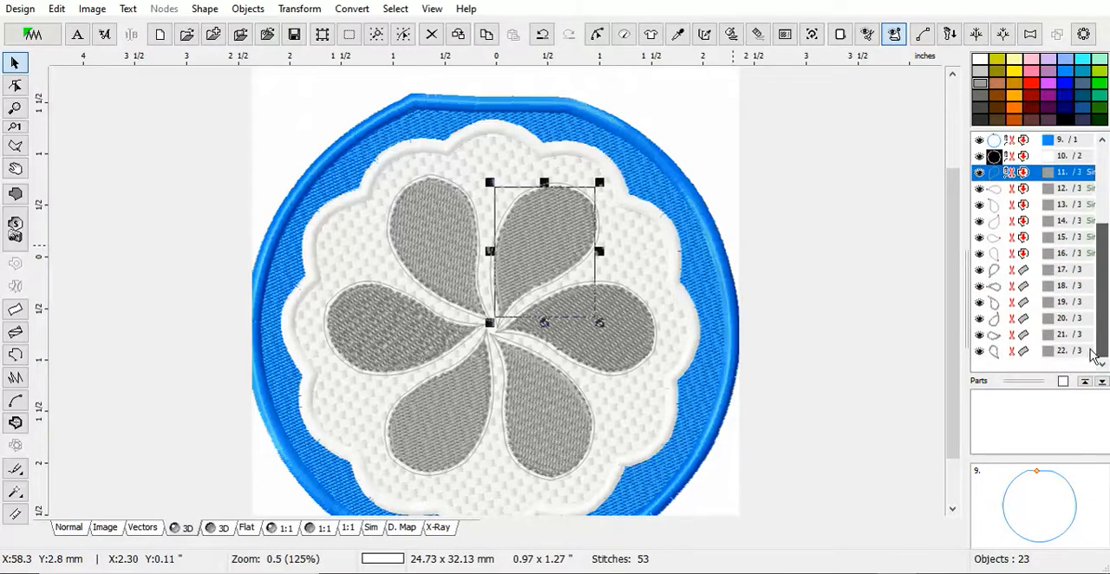
pyautogui.click(322, 34)
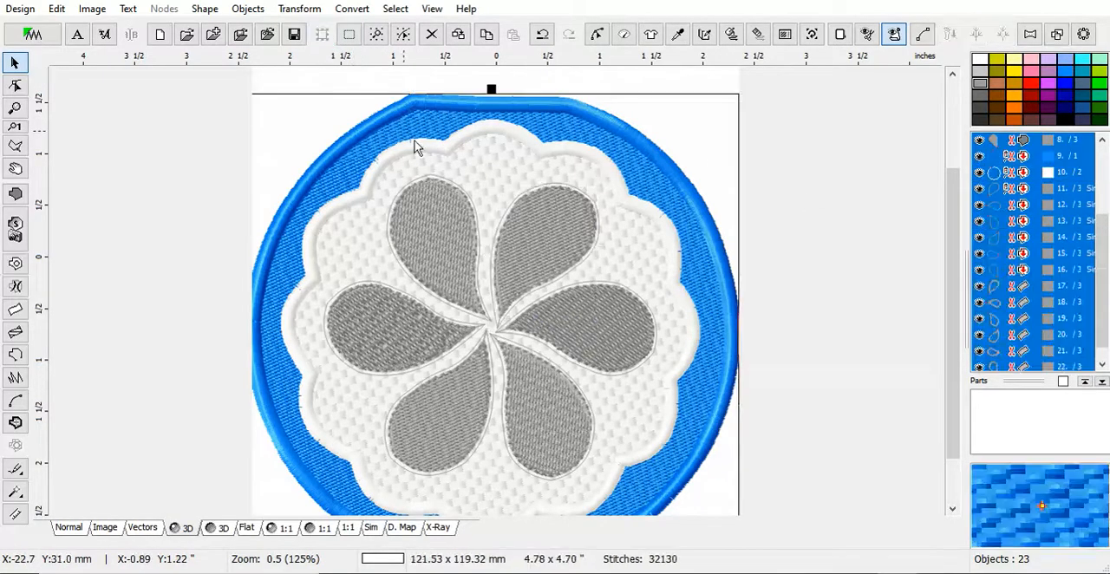
pyautogui.rightClick(490, 209)
pyautogui.click(555, 124)
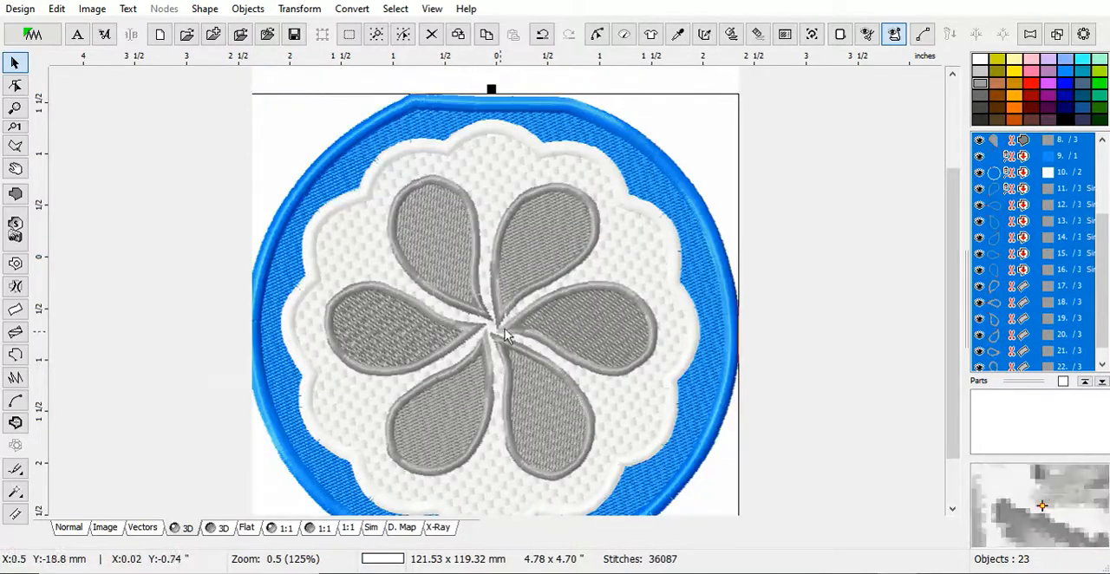
pyautogui.scroll(4, 498, 339)
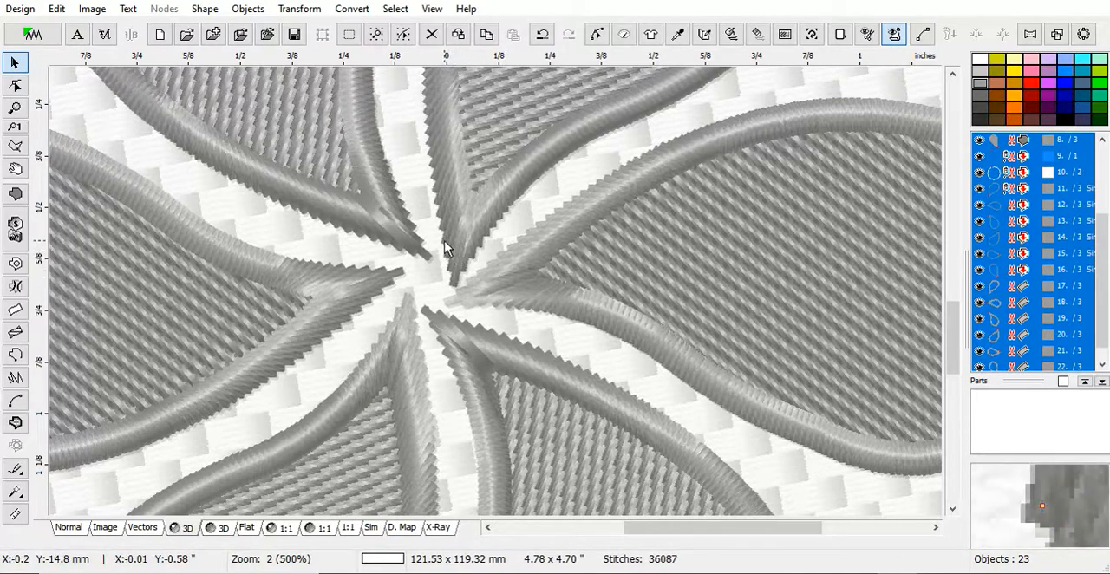
pyautogui.scroll(-2, 527, 260)
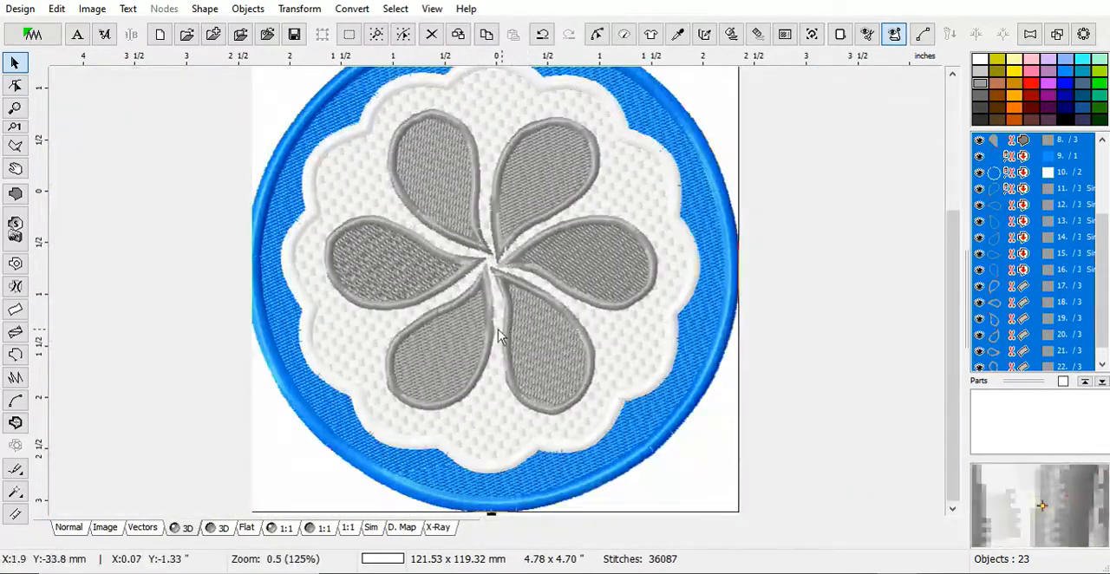
pyautogui.scroll(2, 468, 294)
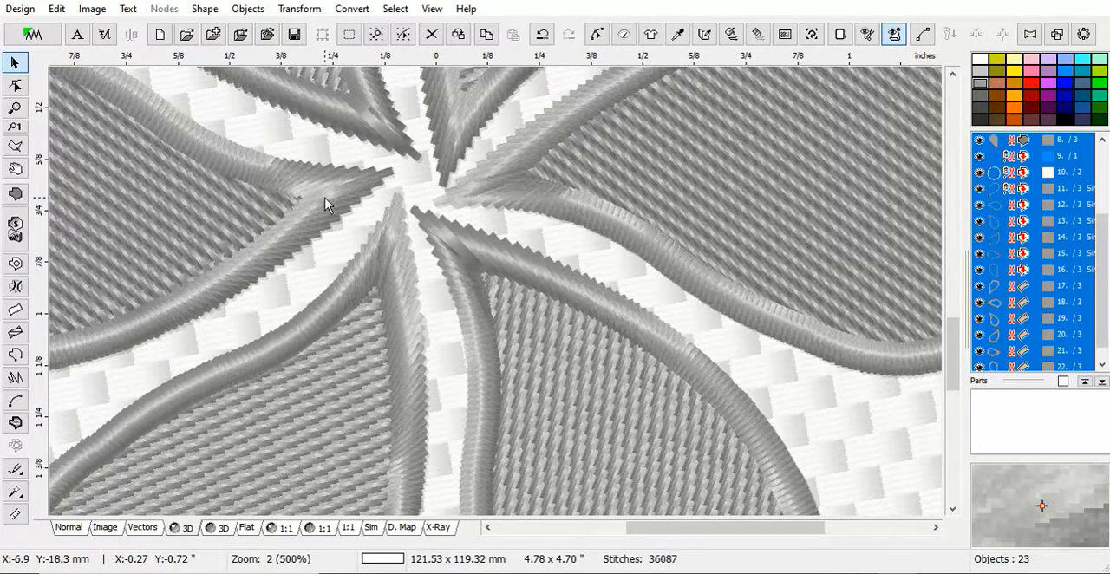
pyautogui.scroll(-2, 421, 247)
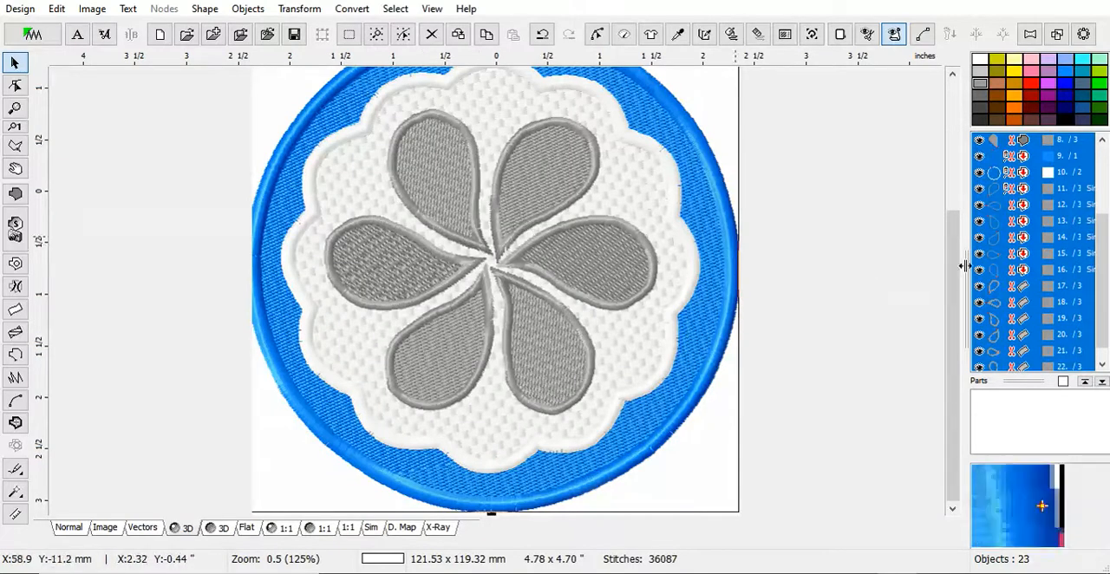
pyautogui.click(863, 376)
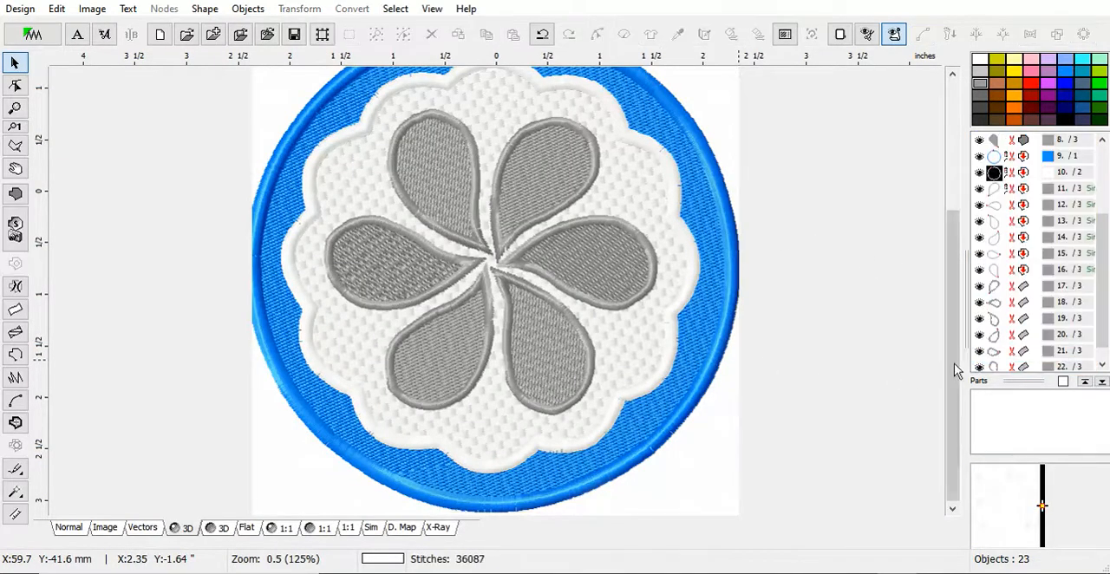
# Select the column around the upper-right petal and open it for node editing.
pyautogui.click(995, 290)
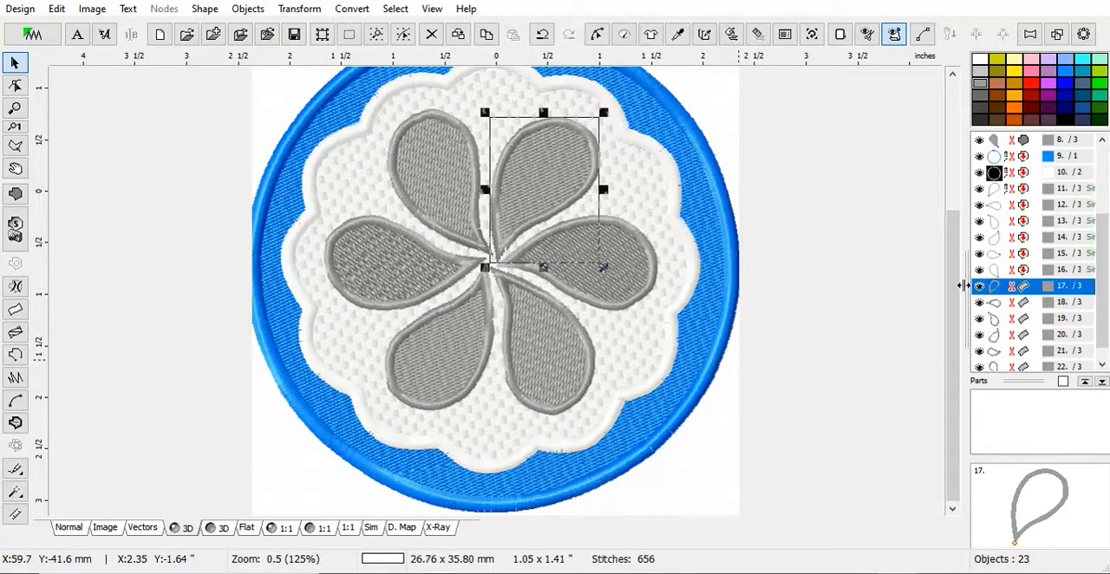
pyautogui.scroll(1, 531, 187)
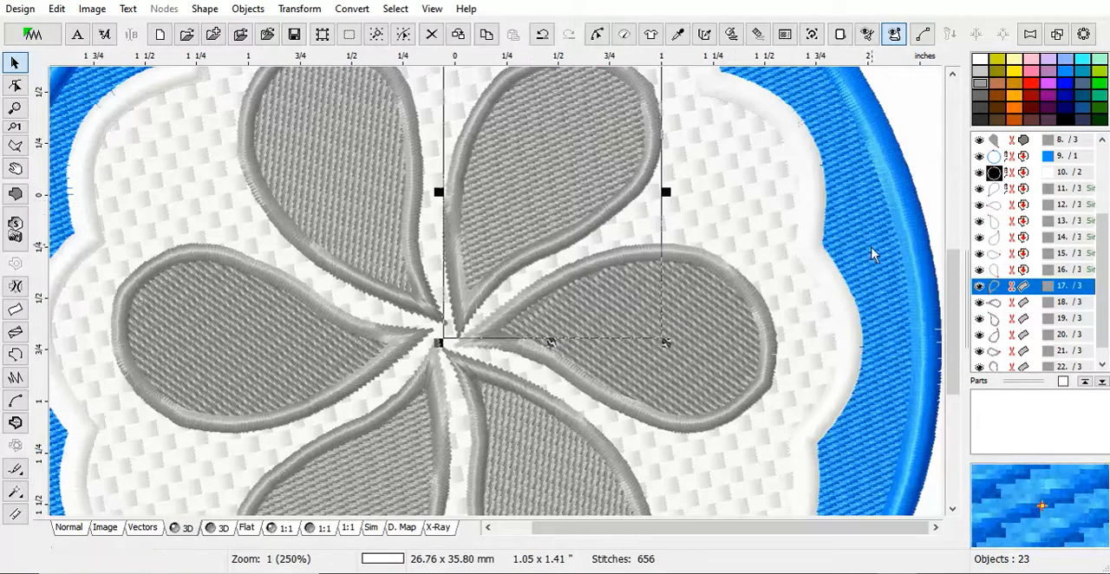
pyautogui.moveTo(955, 301); pyautogui.dragTo(954, 279)
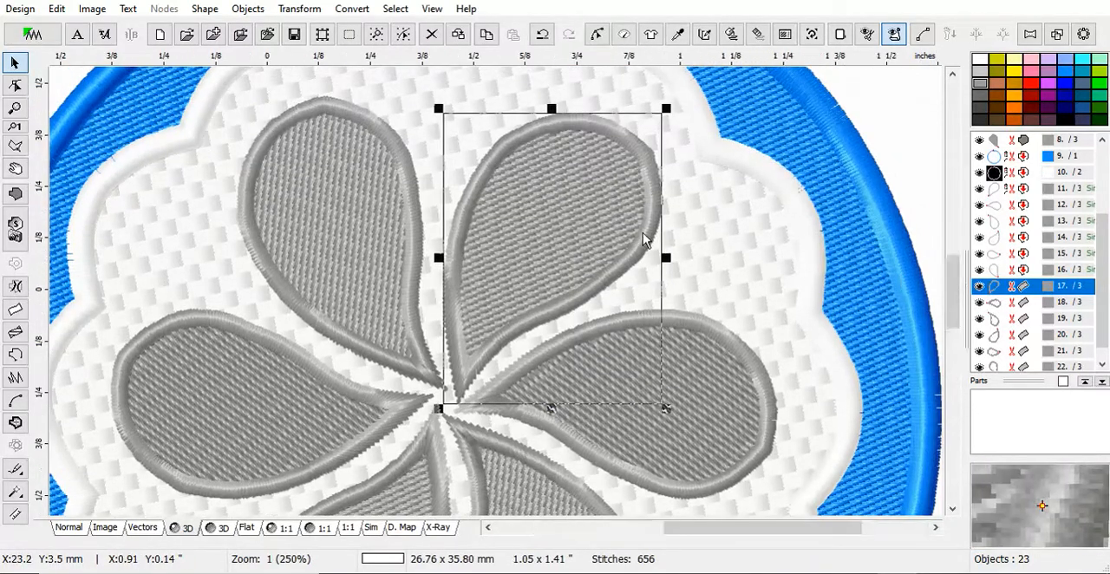
pyautogui.scroll(1, 643, 232)
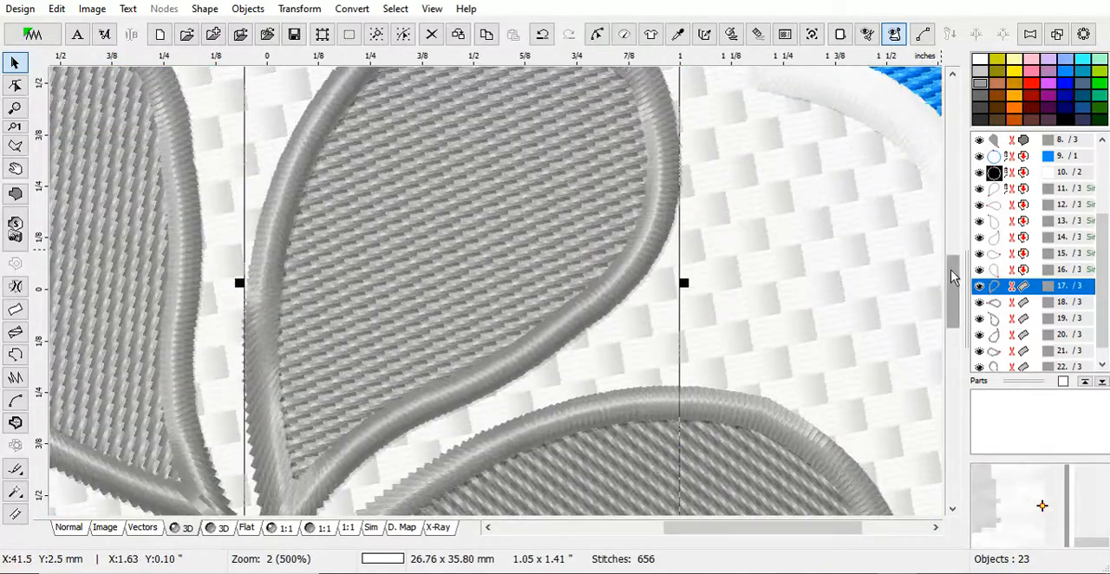
pyautogui.moveTo(950, 270); pyautogui.dragTo(932, 251)
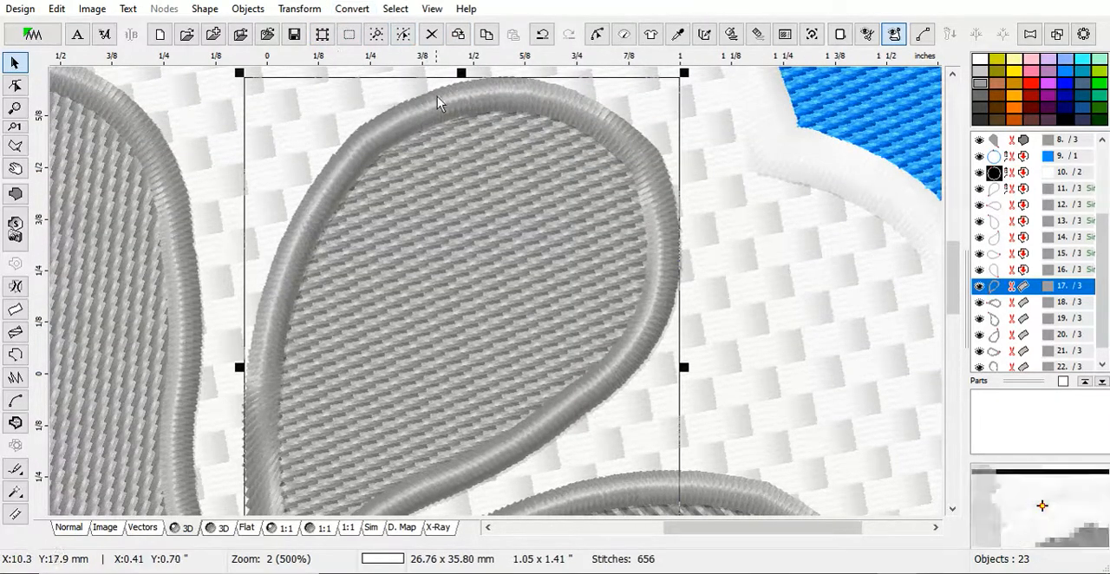
pyautogui.rightClick(437, 99)
pyautogui.click(472, 109)
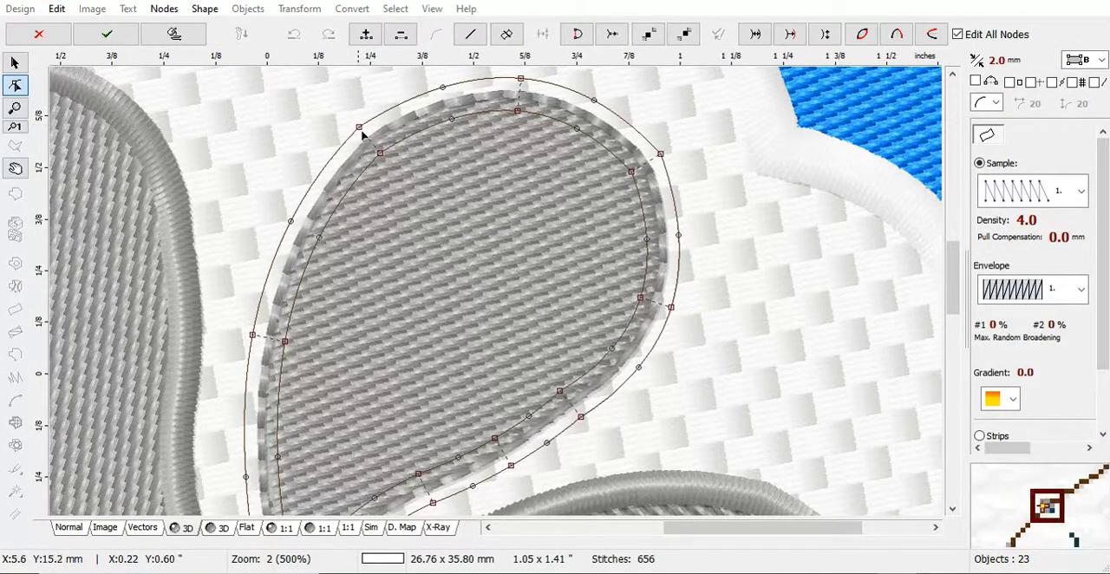
# Switch column editing to mode C and try moving the paired edge nodes at the petal's upper-left curve together.
pyautogui.click(1103, 62)
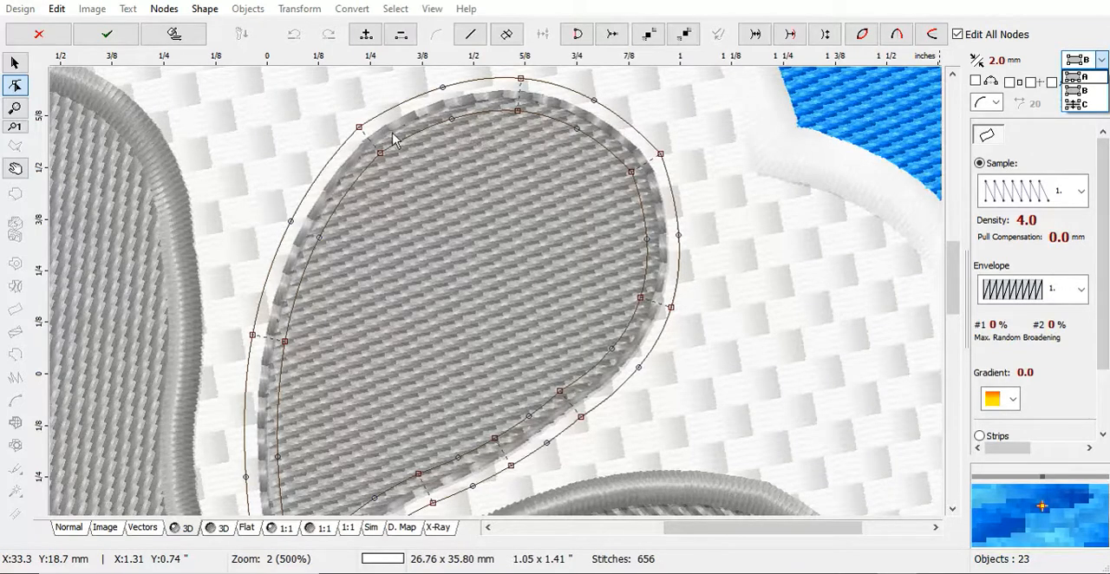
pyautogui.click(1074, 105)
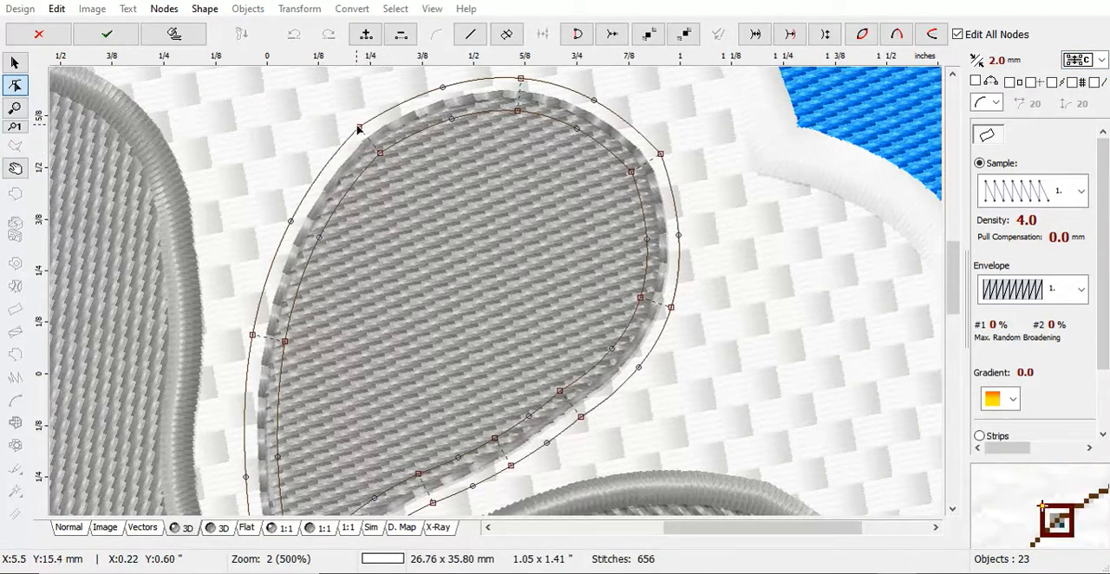
pyautogui.moveTo(382, 159); pyautogui.dragTo(358, 141)
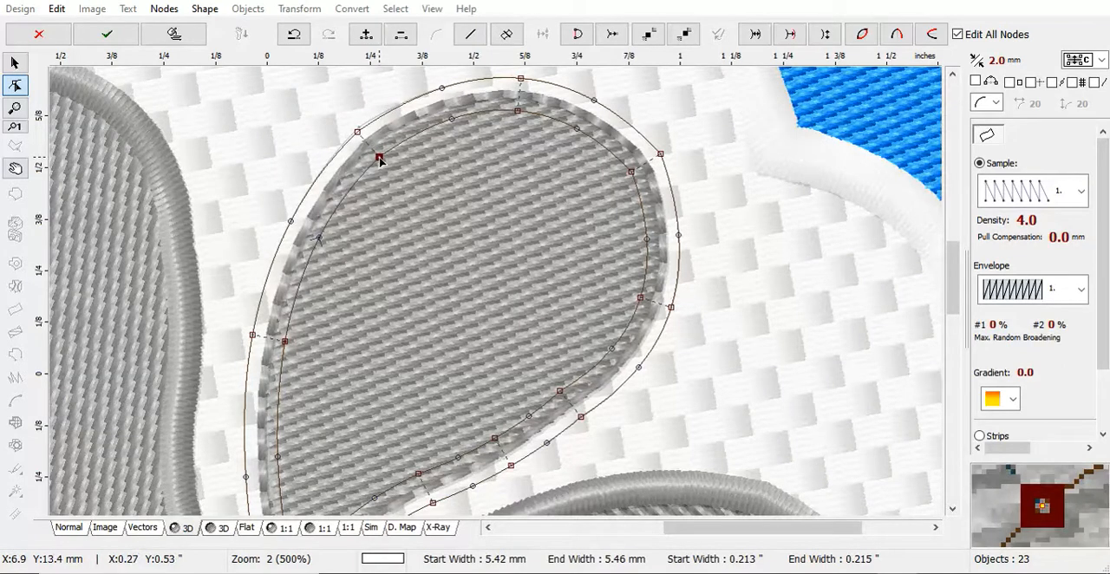
pyautogui.moveTo(358, 136); pyautogui.dragTo(397, 110)
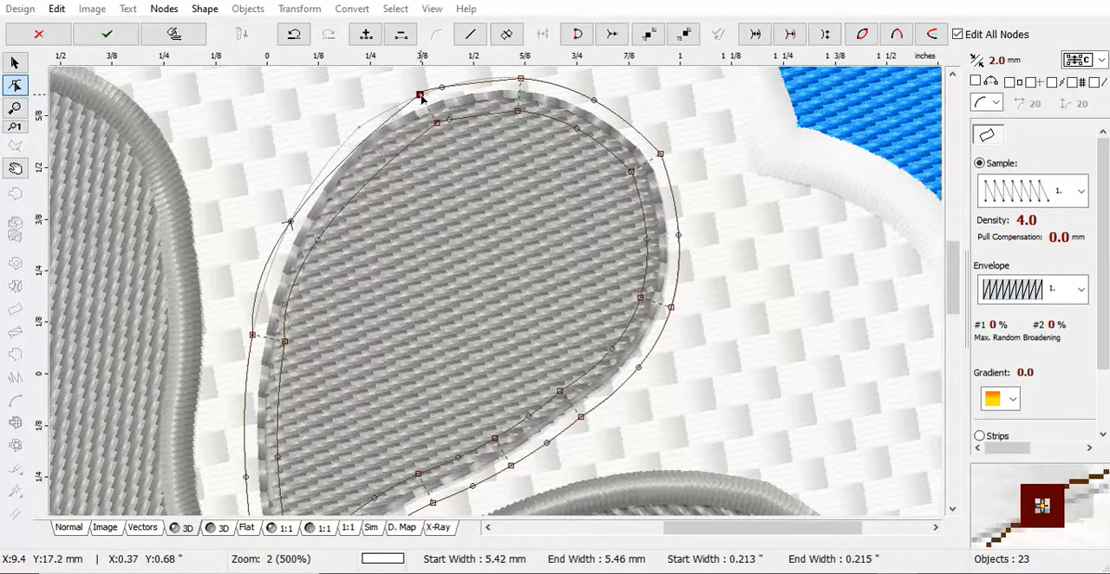
pyautogui.moveTo(422, 98); pyautogui.dragTo(378, 118)
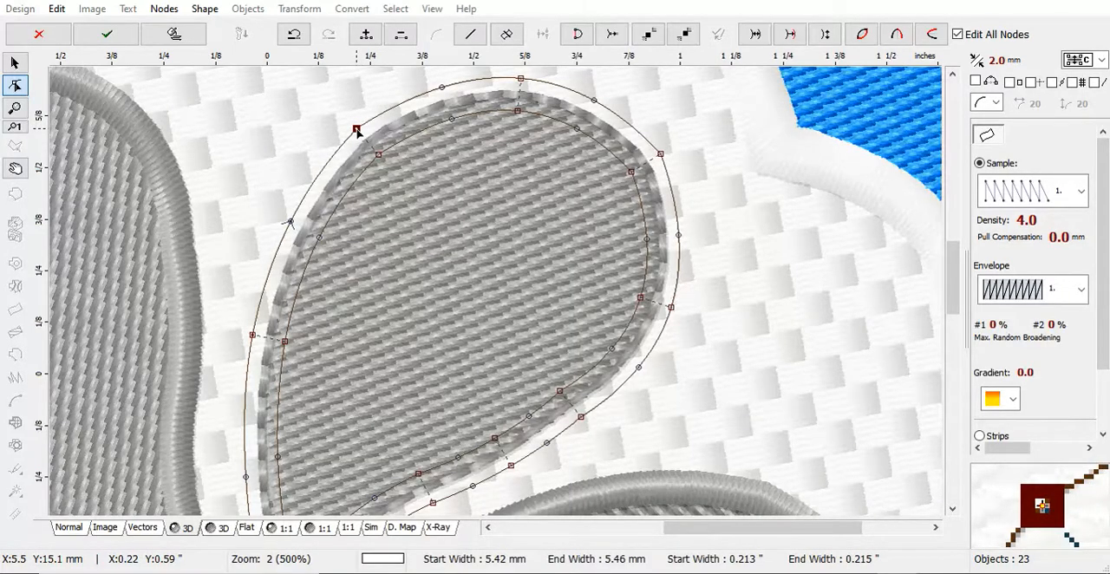
# Set column editing to mode B, reshape the outer edge by shifting its upper-left node and adjacent curve node, and generate stitches.
pyautogui.click(1103, 60)
pyautogui.click(1086, 97)
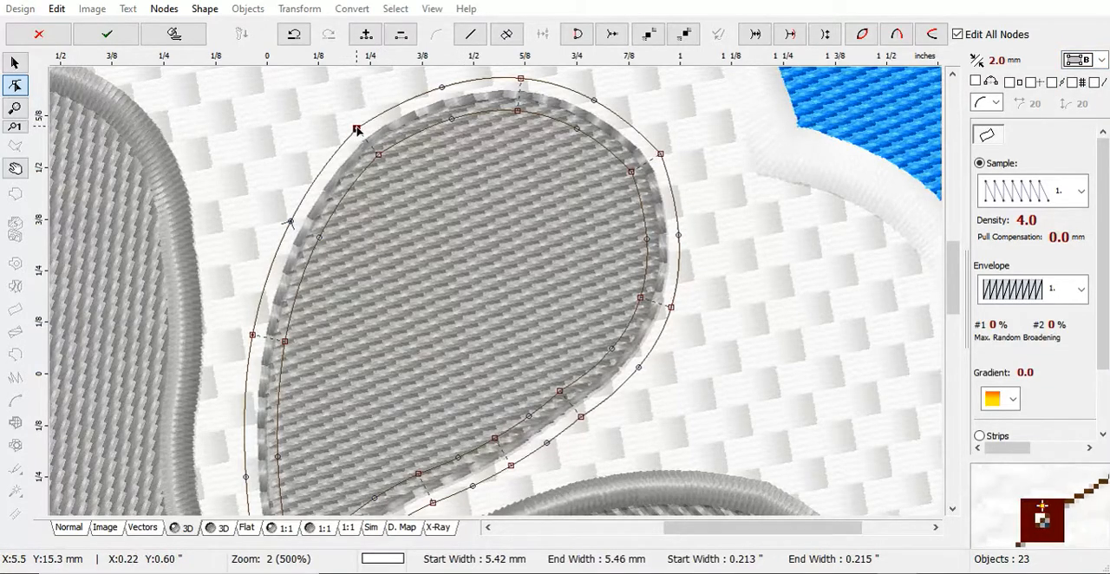
pyautogui.moveTo(356, 128); pyautogui.dragTo(384, 111)
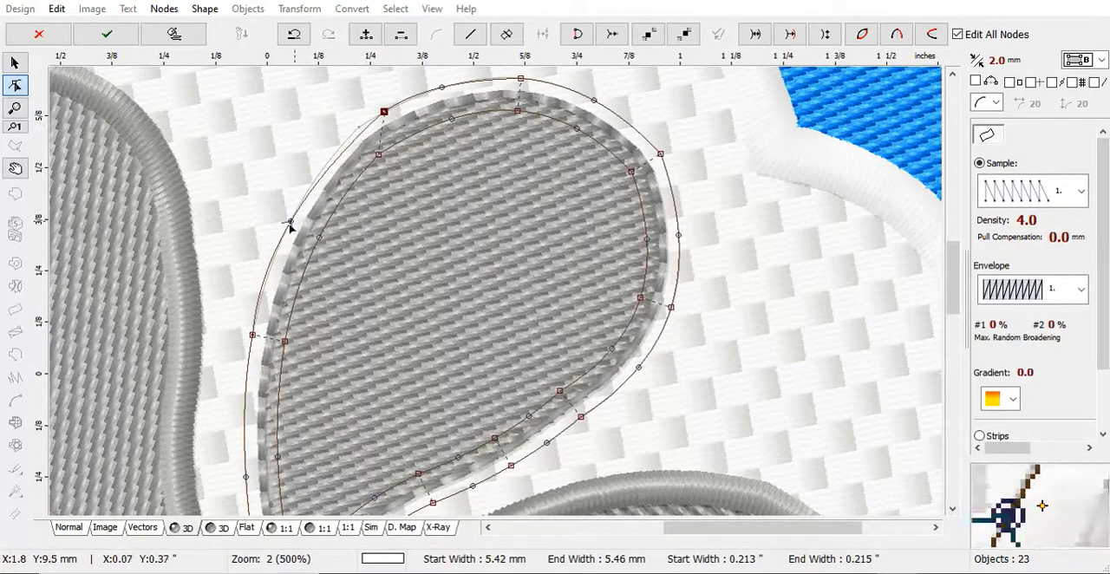
pyautogui.moveTo(286, 224); pyautogui.dragTo(304, 193)
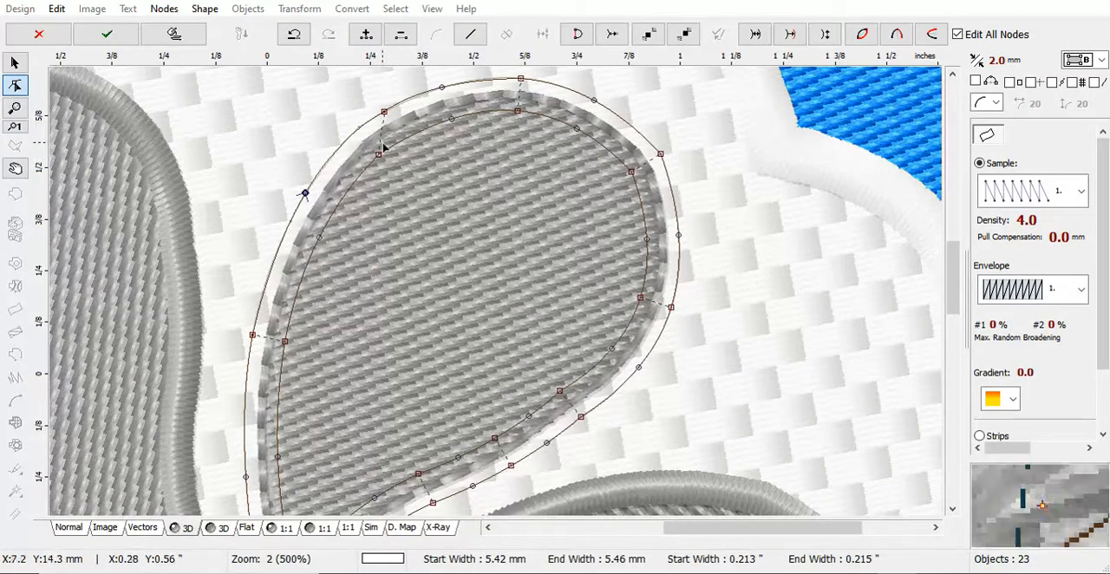
pyautogui.rightClick(418, 159)
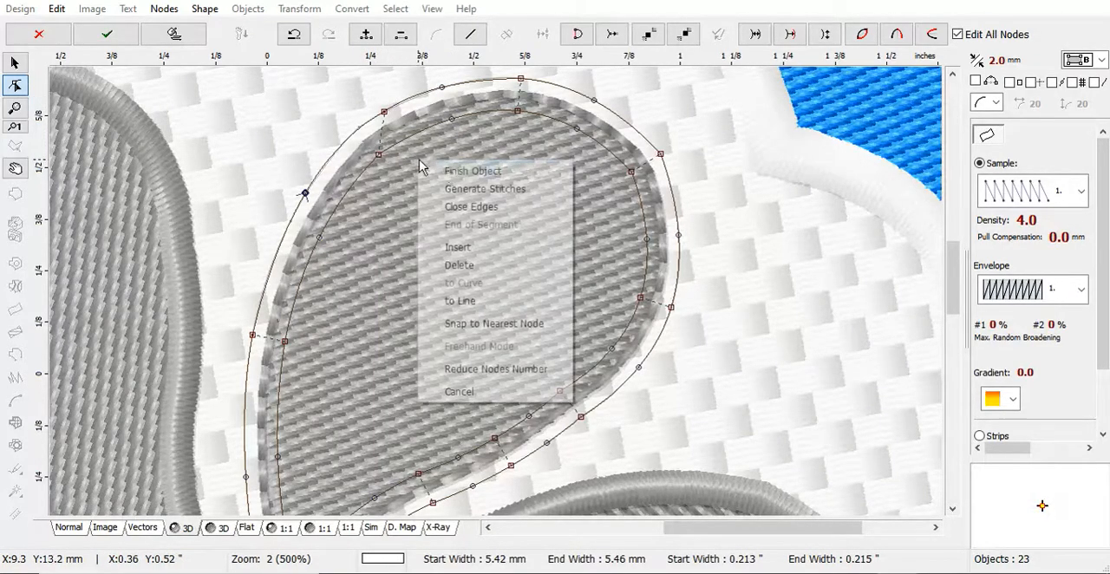
pyautogui.click(457, 183)
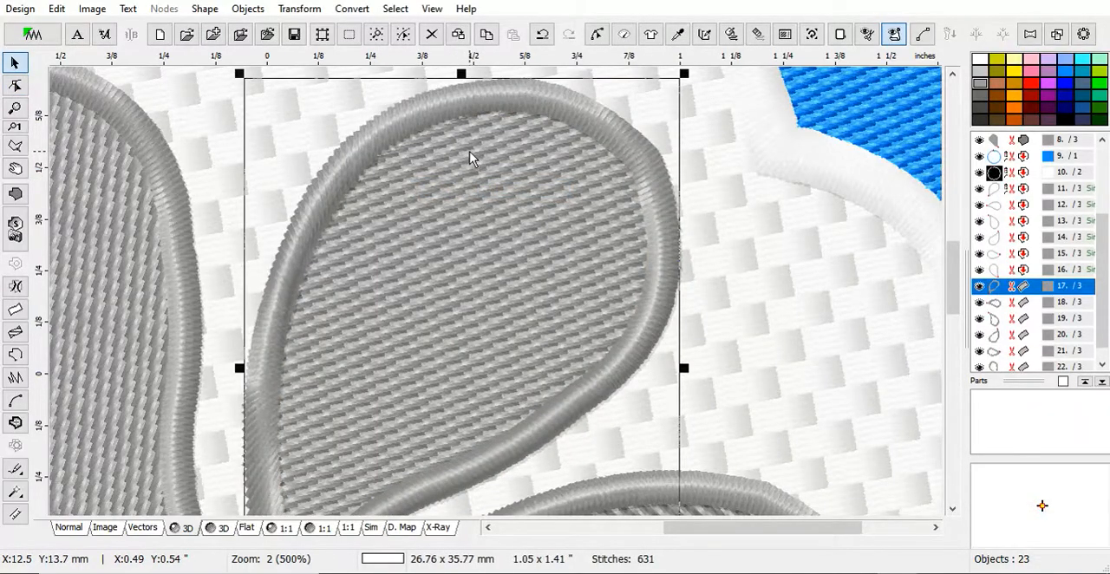
# Edit the nodes of the upper-right petal's column, pull its tip node slightly away from the flower's centre and generate stitches.
pyautogui.rightClick(471, 153)
pyautogui.click(503, 110)
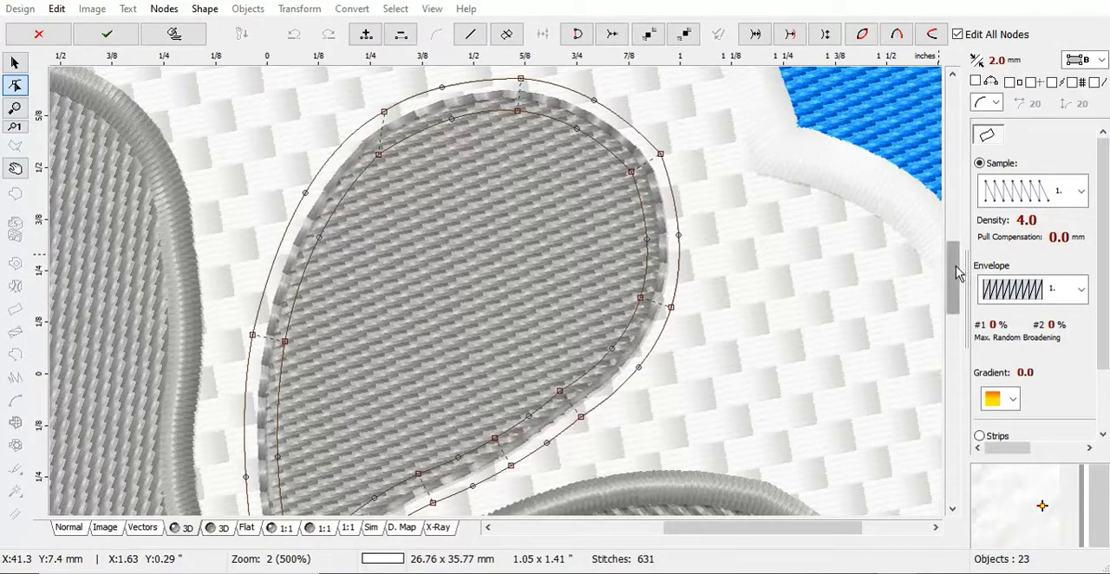
pyautogui.moveTo(952, 277); pyautogui.dragTo(962, 327)
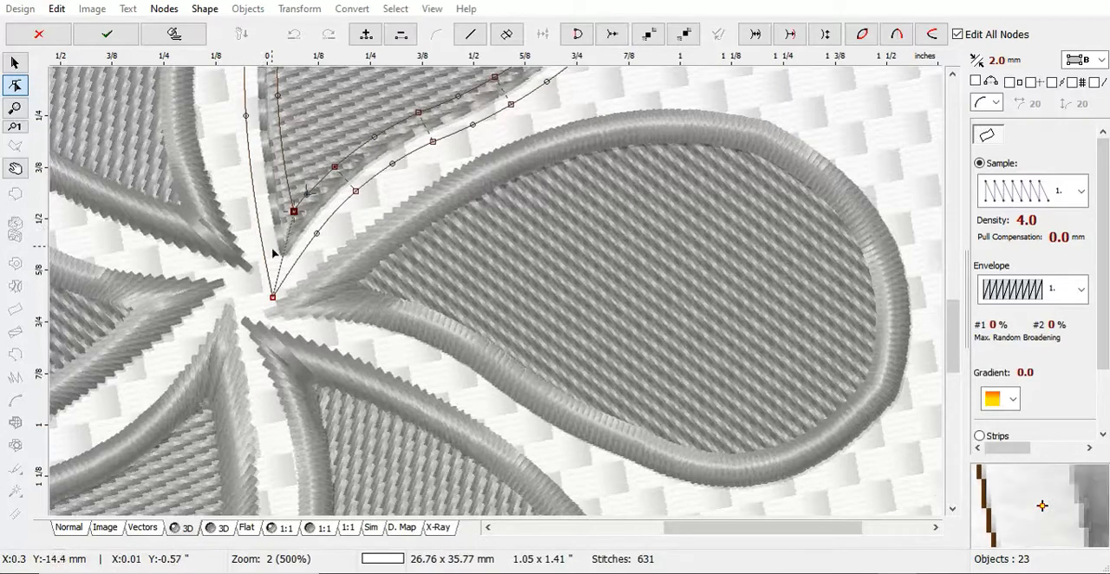
pyautogui.click(272, 299)
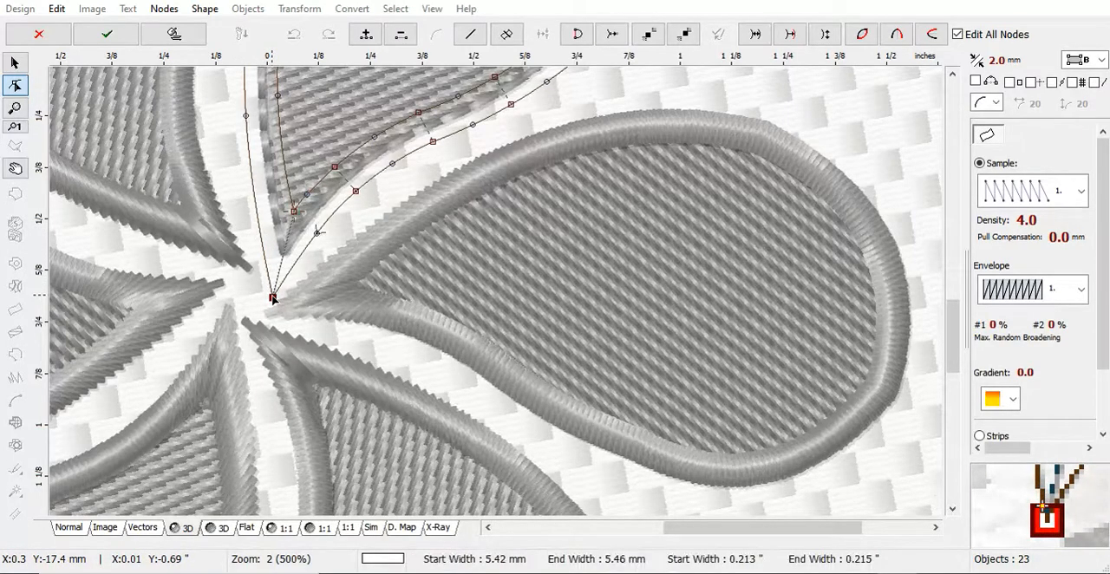
pyautogui.moveTo(272, 299); pyautogui.dragTo(278, 277)
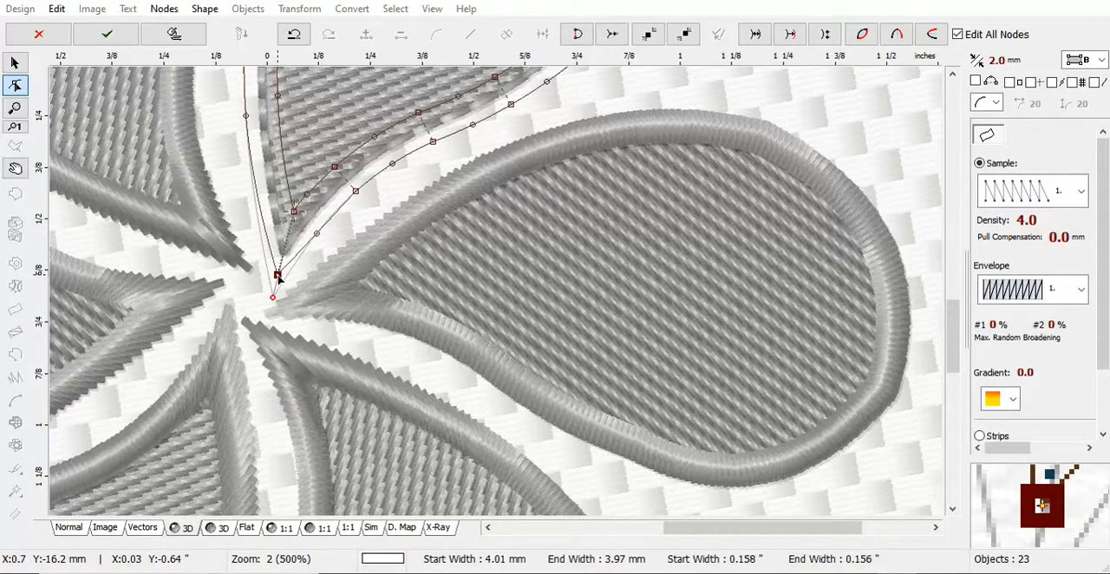
pyautogui.rightClick(278, 275)
pyautogui.click(325, 318)
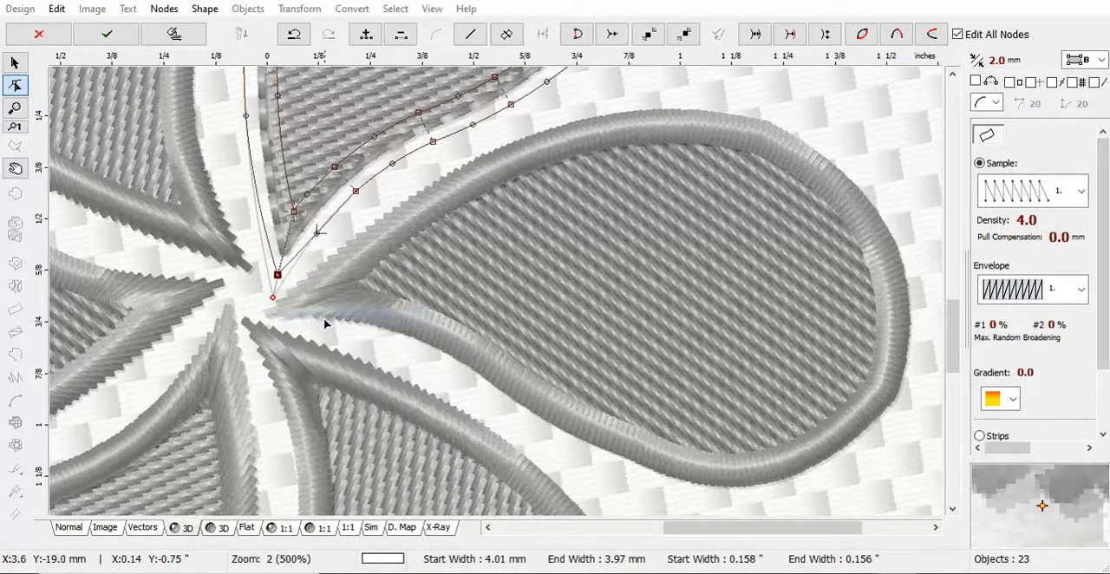
pyautogui.rightClick(299, 230)
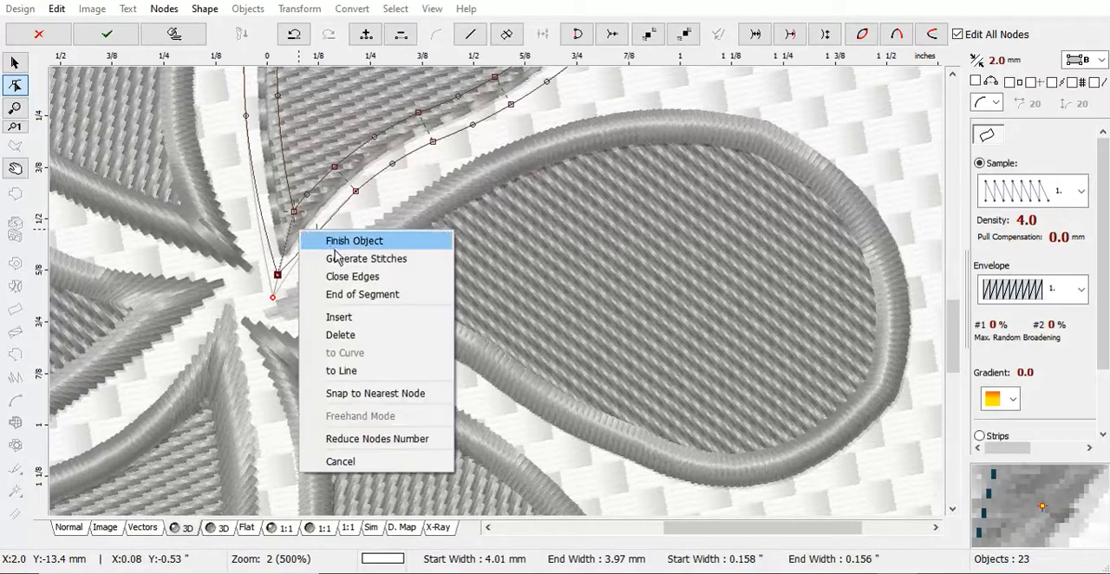
pyautogui.click(348, 259)
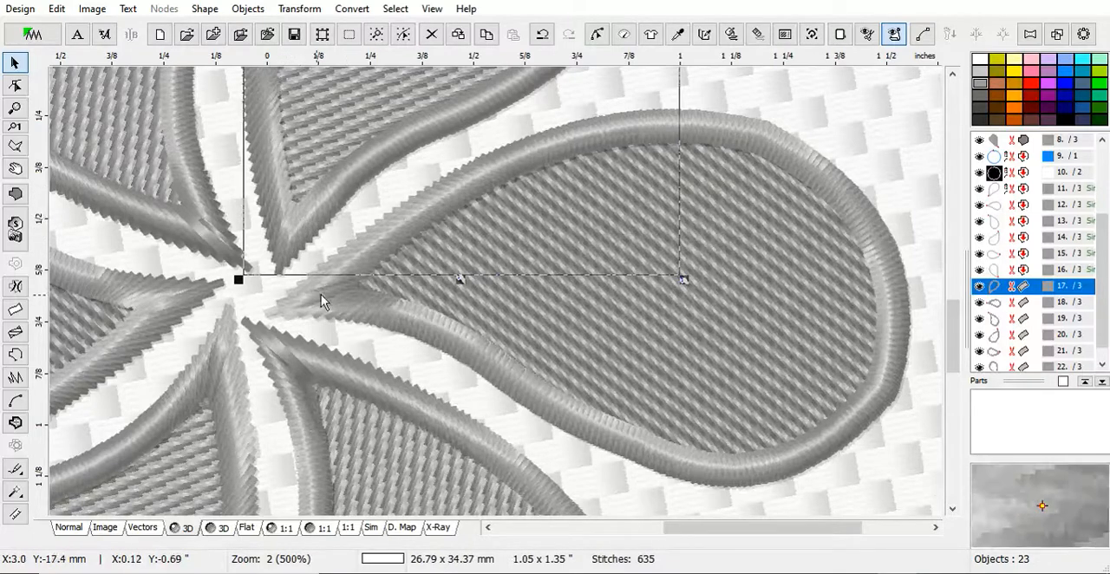
# Edit the nodes of the right petal's column, pull its tip node slightly away from the flower's centre and generate stitches.
pyautogui.click(346, 310)
pyautogui.rightClick(346, 310)
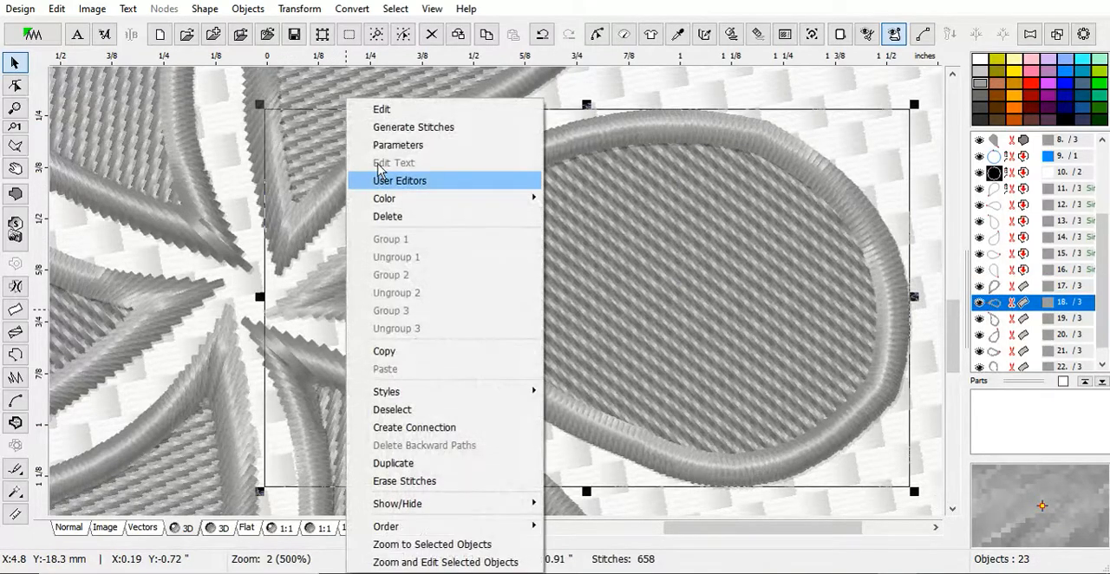
pyautogui.click(382, 109)
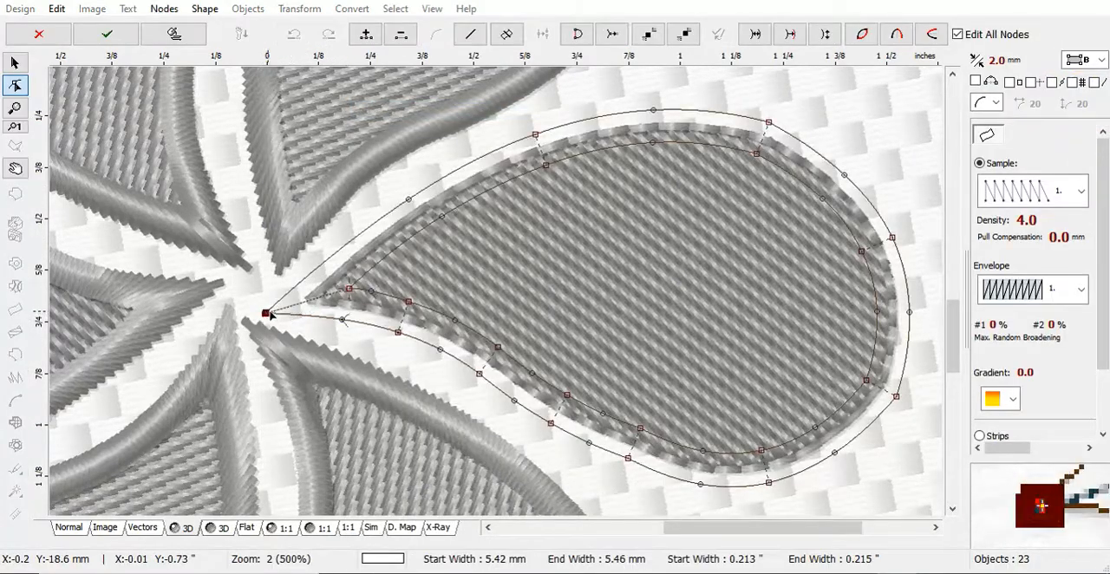
pyautogui.moveTo(271, 315); pyautogui.dragTo(284, 312)
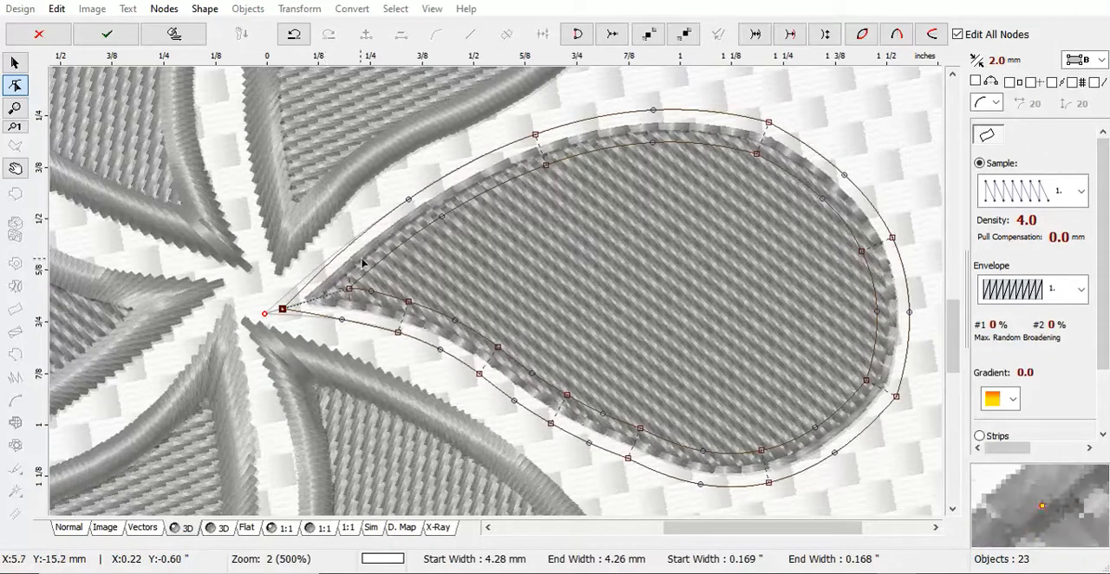
pyautogui.rightClick(428, 238)
pyautogui.click(464, 271)
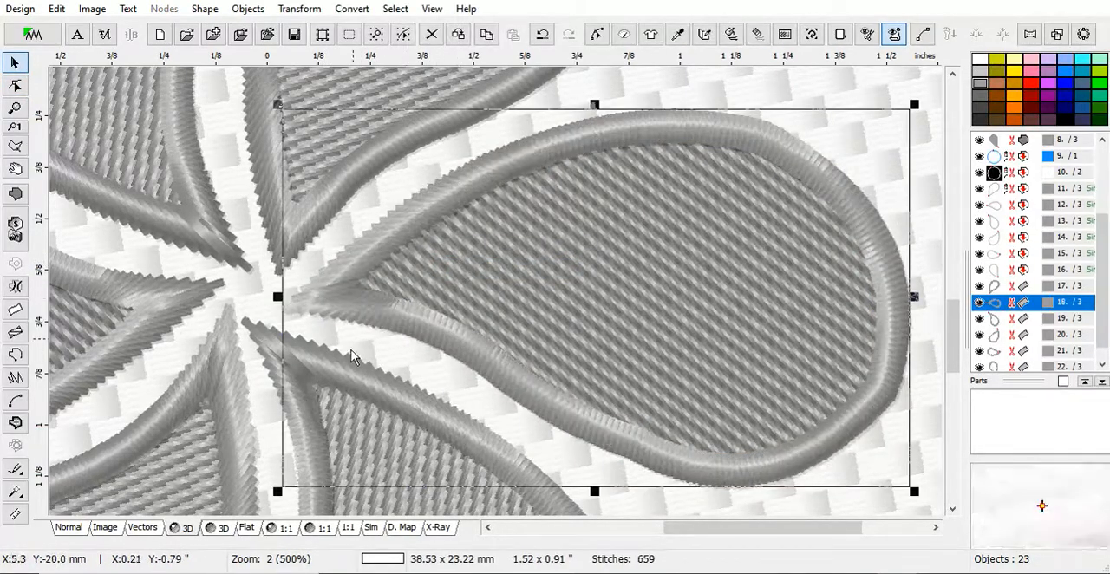
# Open the lower-right petal's column for node editing, set mode C and try shifting the tip's paired nodes upward and back.
pyautogui.click(258, 340)
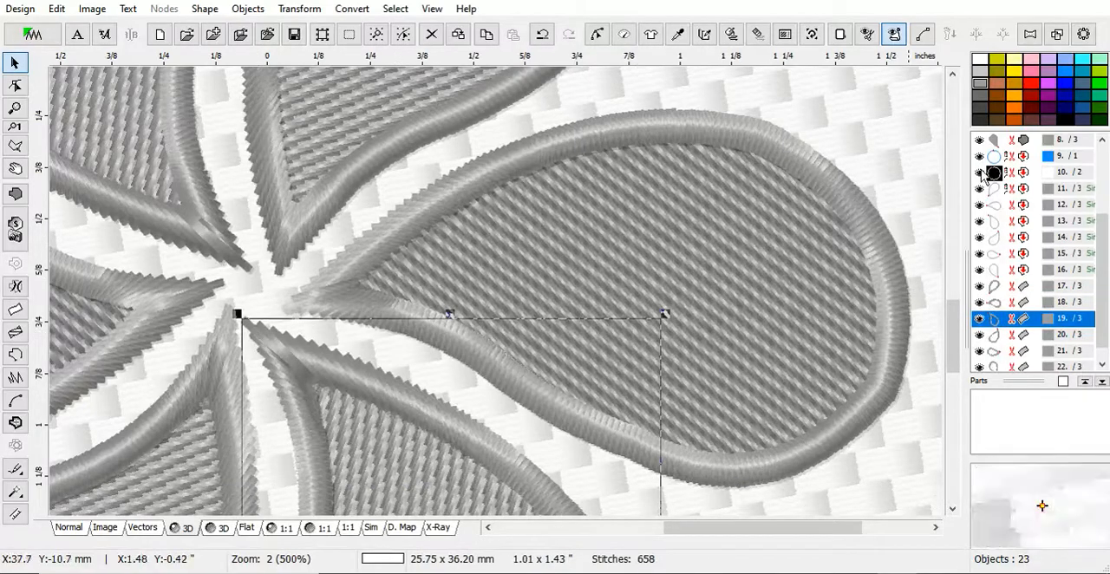
pyautogui.rightClick(413, 347)
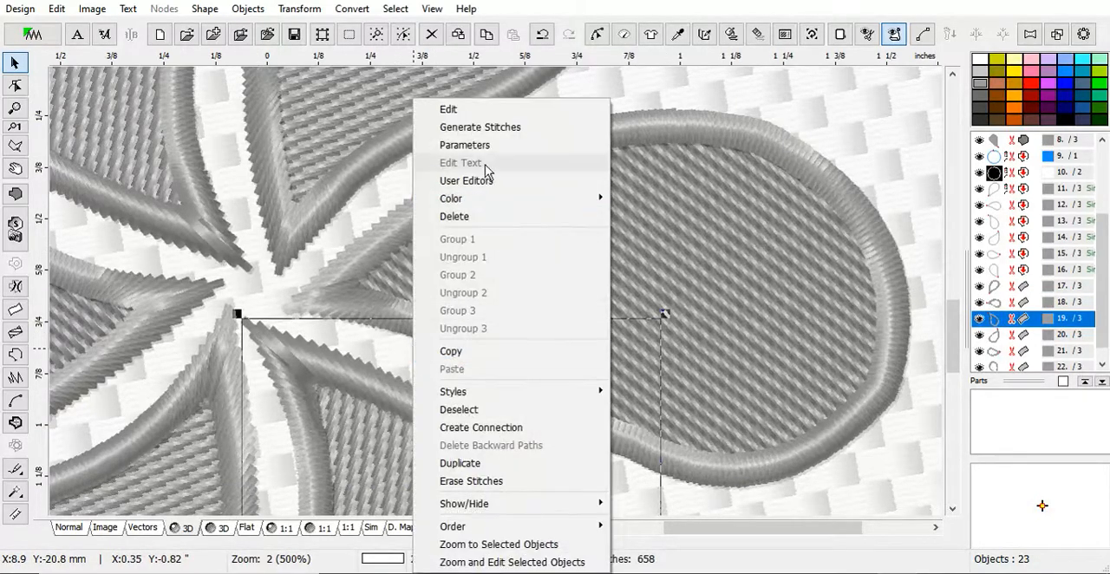
pyautogui.click(483, 113)
pyautogui.click(870, 40)
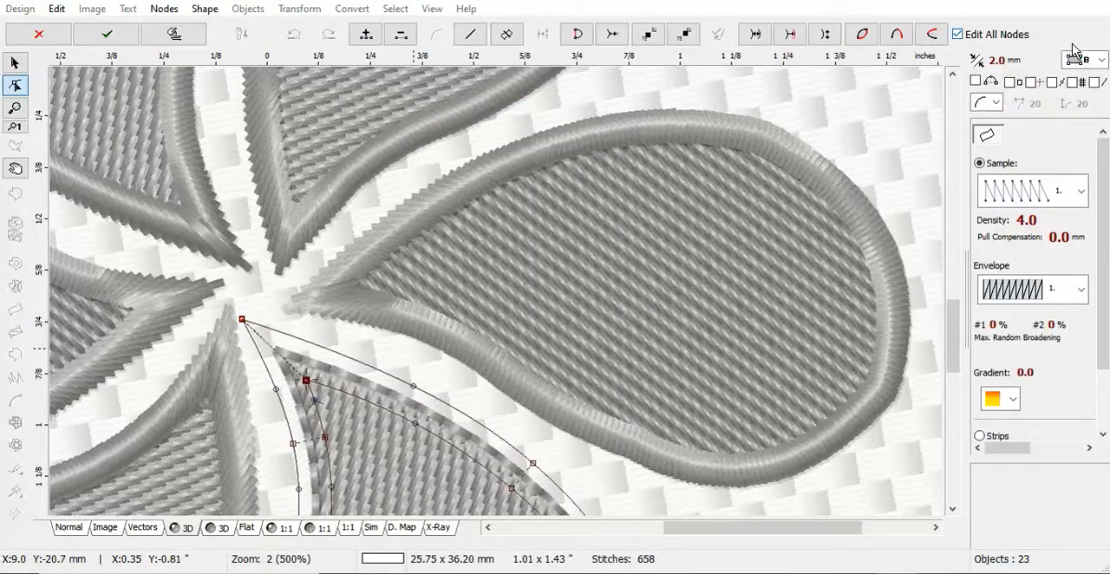
pyautogui.click(1101, 61)
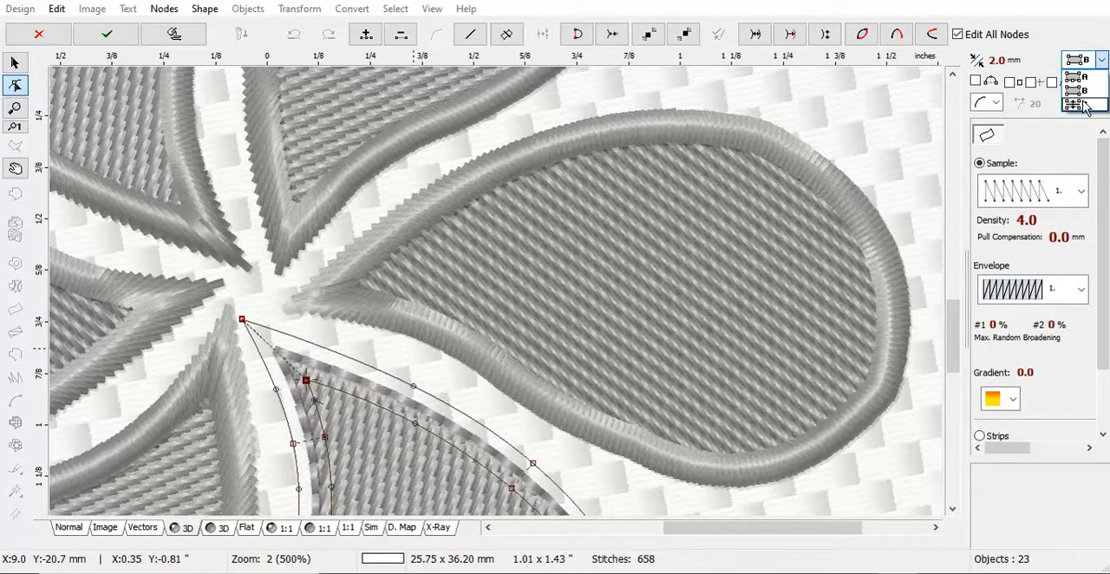
pyautogui.click(1078, 105)
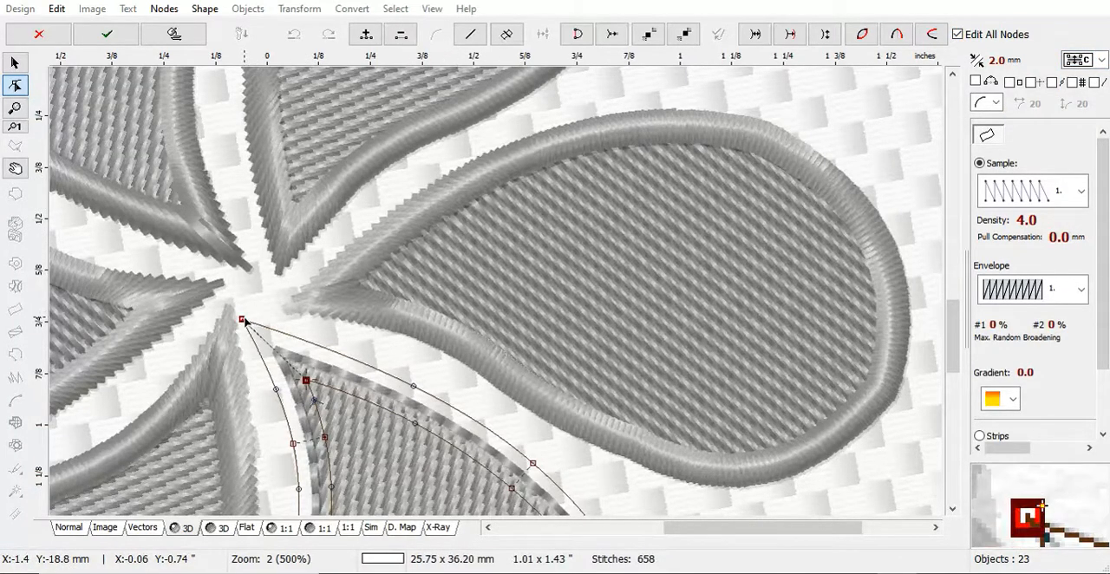
pyautogui.moveTo(244, 321)
pyautogui.mouseDown()
pyautogui.moveTo(297, 379)
pyautogui.moveTo(231, 314)
pyautogui.moveTo(240, 316)
pyautogui.moveTo(218, 326)
pyautogui.moveTo(247, 303)
pyautogui.mouseUp()
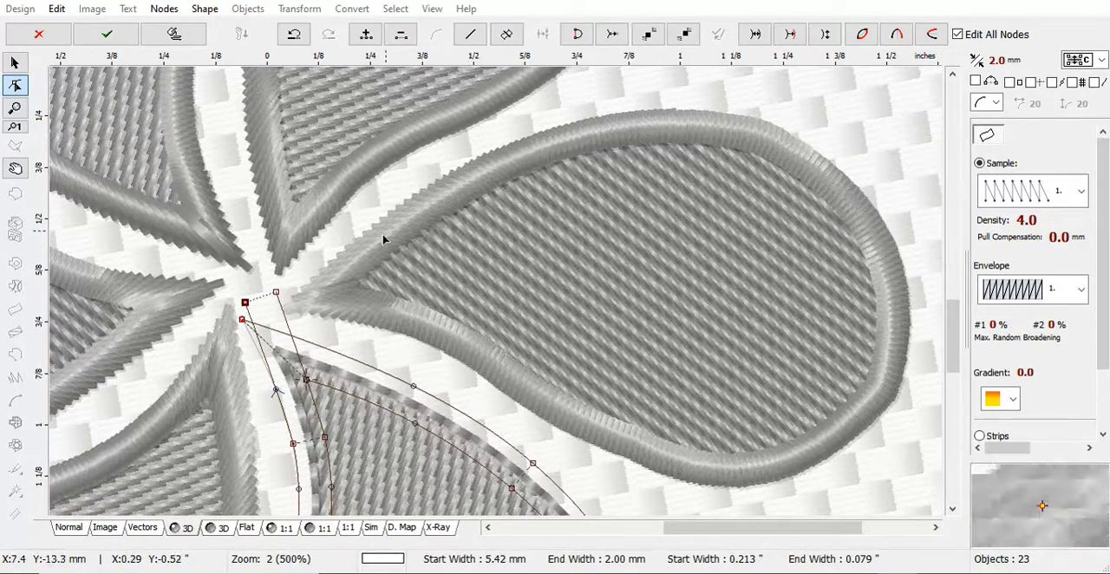
pyautogui.moveTo(245, 304)
pyautogui.mouseDown()
pyautogui.moveTo(253, 289)
pyautogui.moveTo(259, 384)
pyautogui.moveTo(243, 323)
pyautogui.mouseUp()
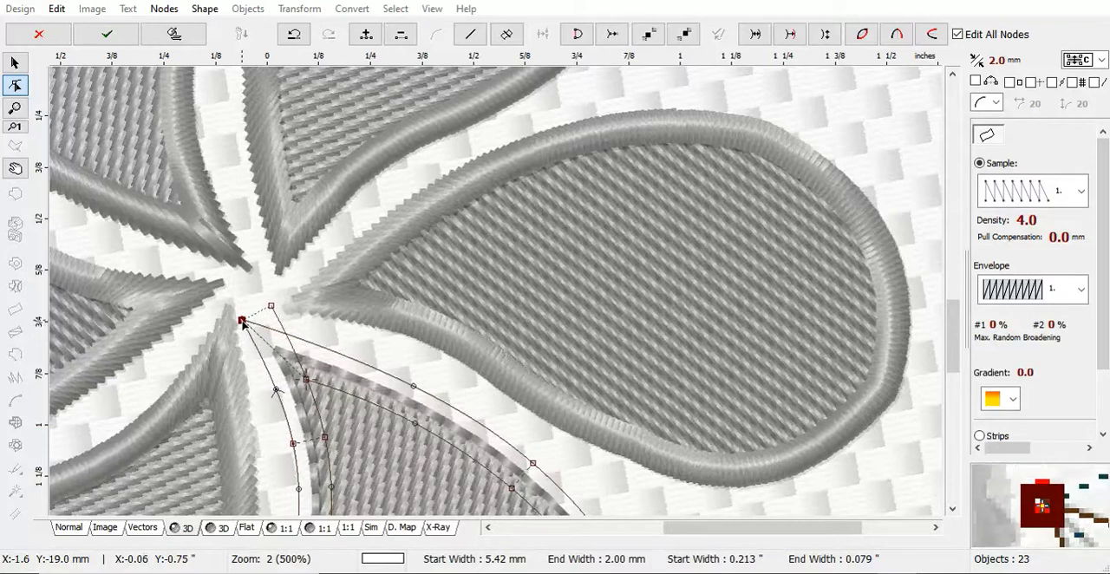
# Set column editing to mode B, move the detached end node onto the lower-right petal's tip, nudge the inner corner node and generate stitches.
pyautogui.click(1103, 60)
pyautogui.click(1092, 92)
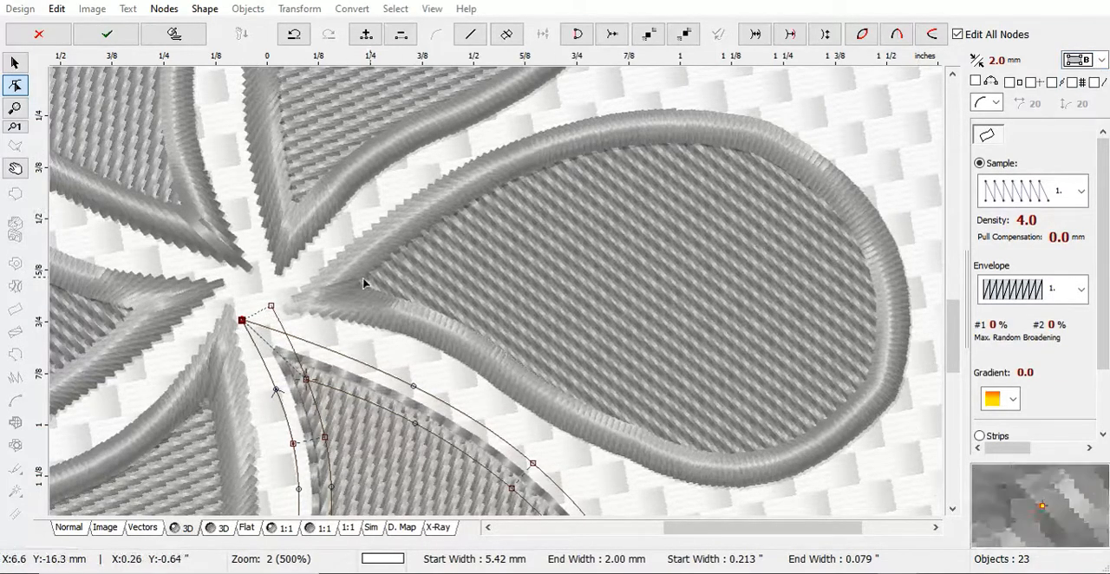
pyautogui.moveTo(273, 307); pyautogui.dragTo(243, 323)
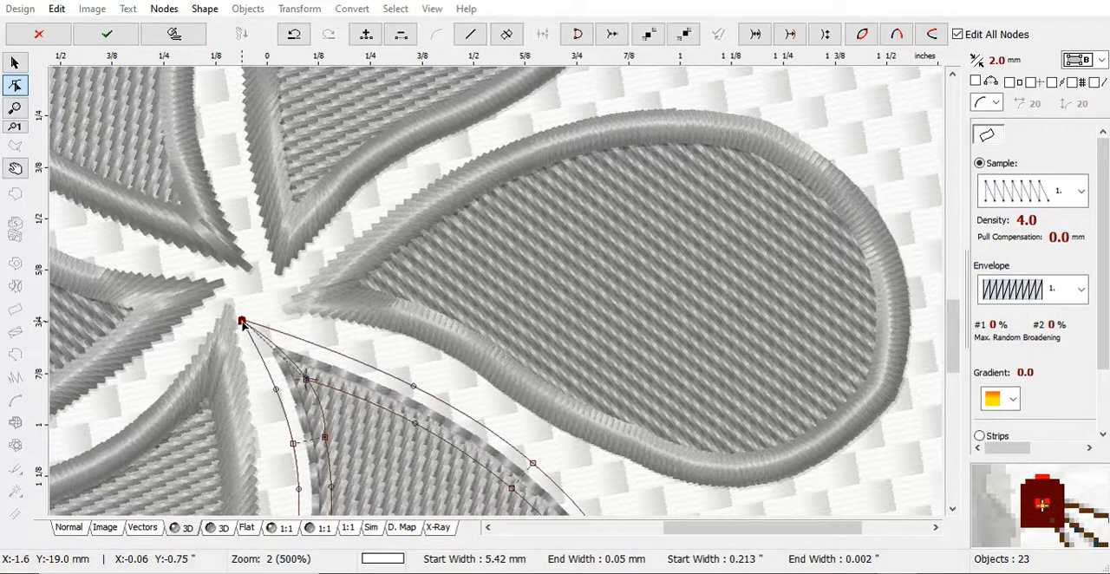
pyautogui.moveTo(307, 378); pyautogui.dragTo(303, 382)
pyautogui.rightClick(303, 386)
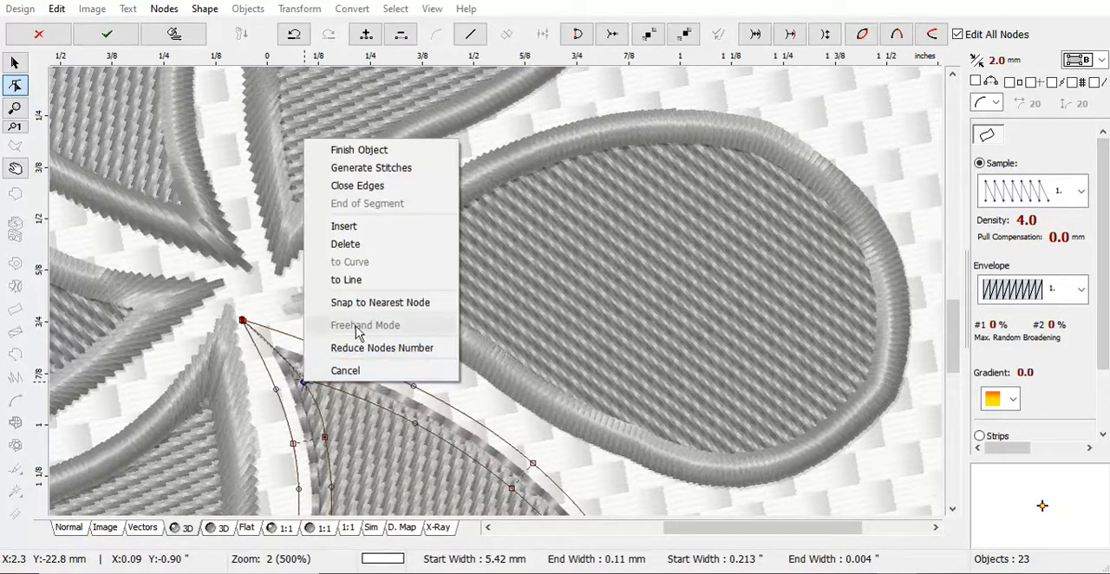
pyautogui.click(386, 167)
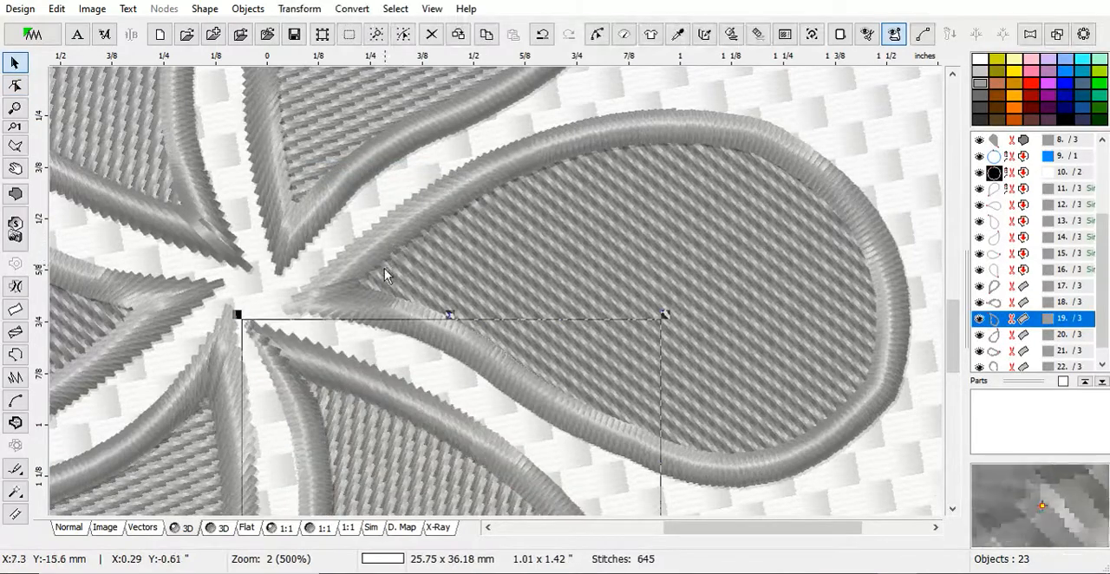
# Move the upper-right petal's single-line outline in the sewing order to directly after that petal's fill.
pyautogui.scroll(-2, 320, 390)
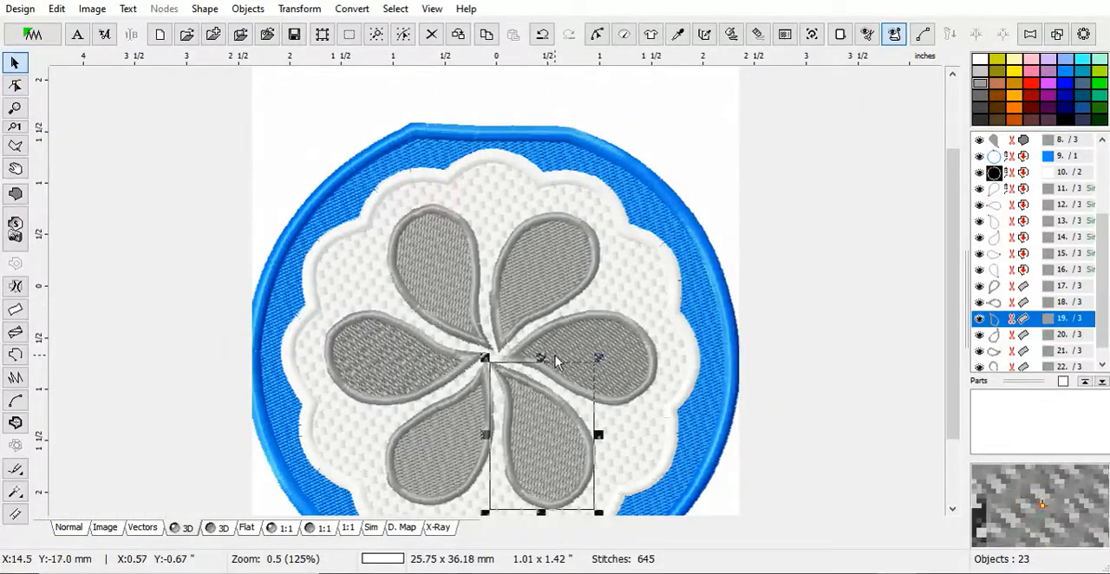
pyautogui.scroll(1, 595, 353)
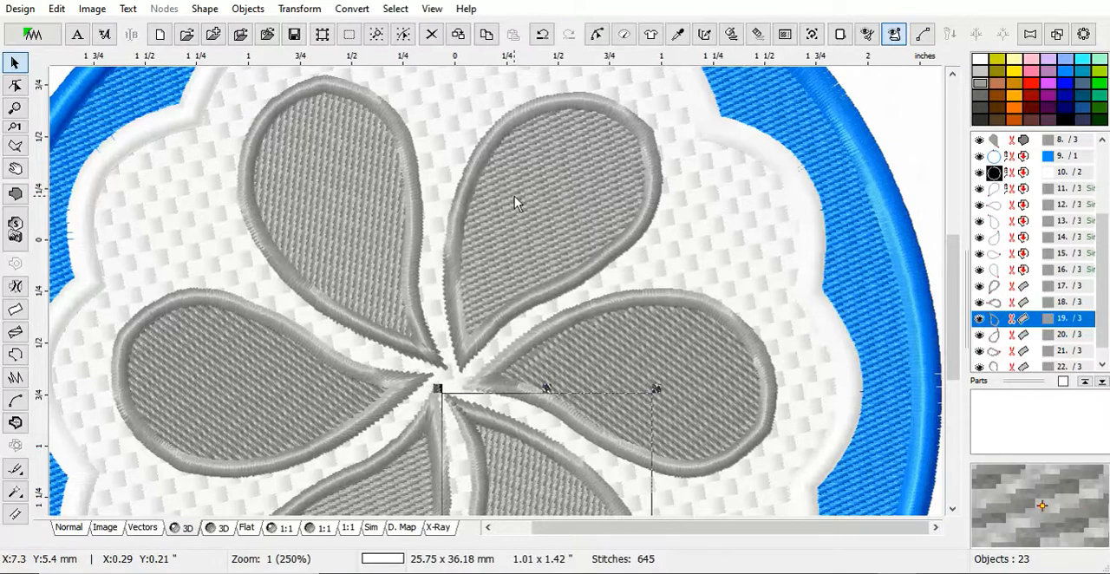
pyautogui.click(464, 361)
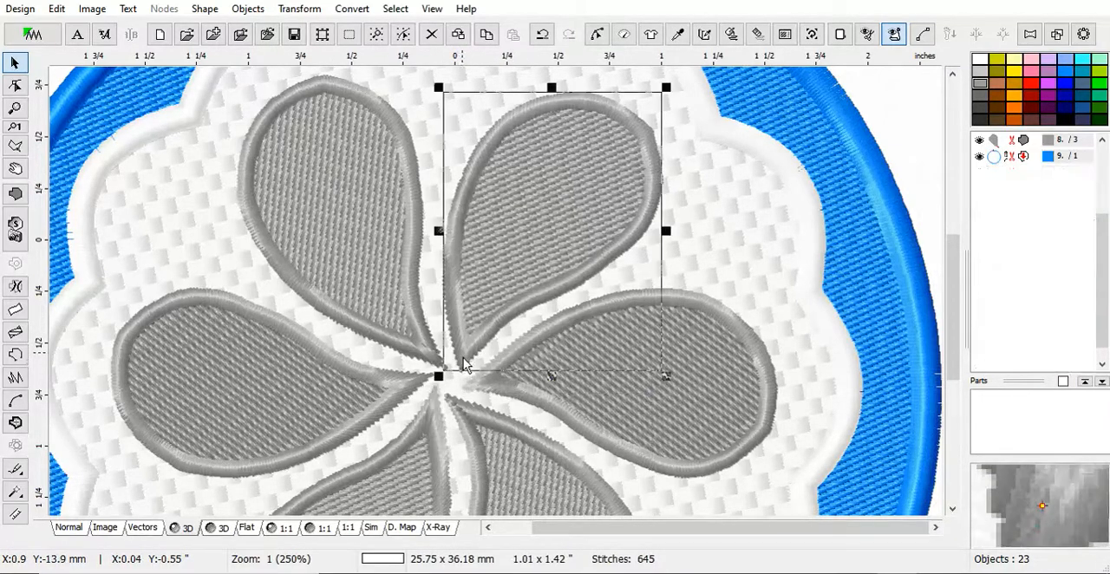
pyautogui.click(721, 199)
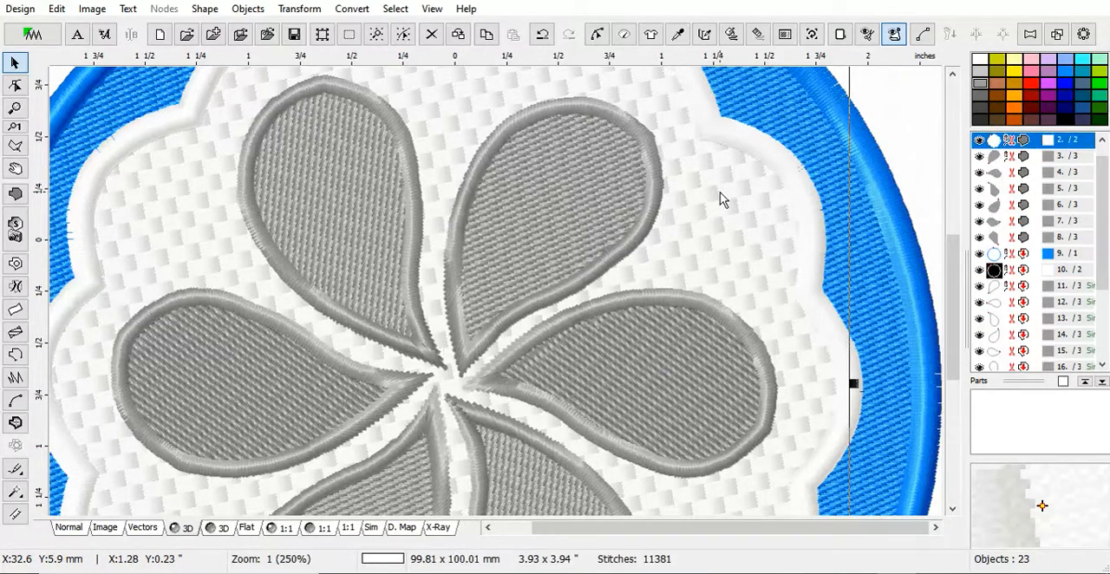
pyautogui.click(1048, 290)
pyautogui.rightClick(1052, 173)
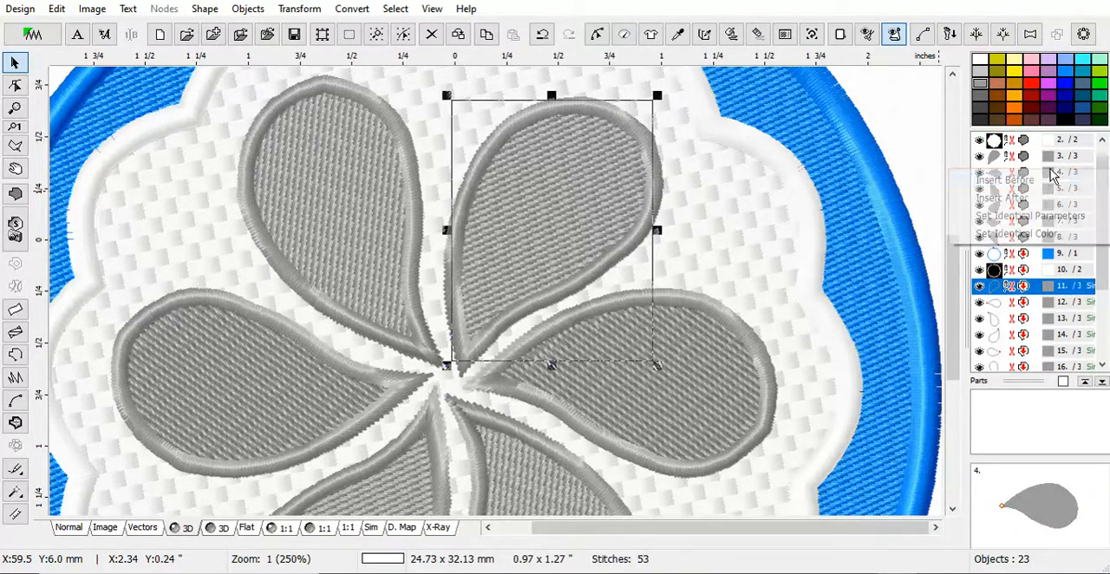
pyautogui.click(1052, 181)
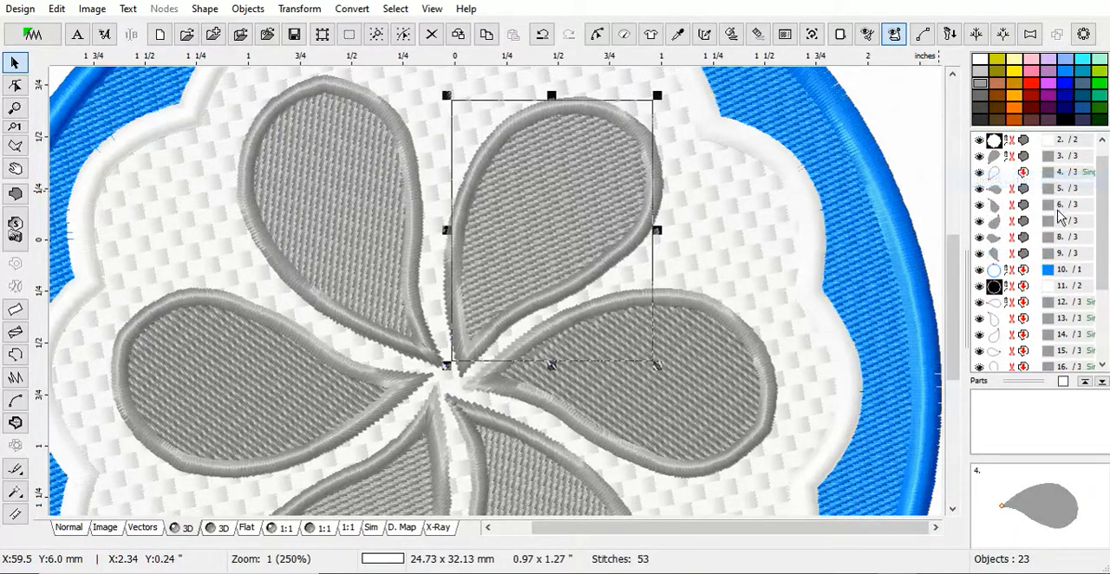
# Move the right petal's single-line outline in the sewing order to directly after that petal's fill, at position 6.
pyautogui.click(1046, 304)
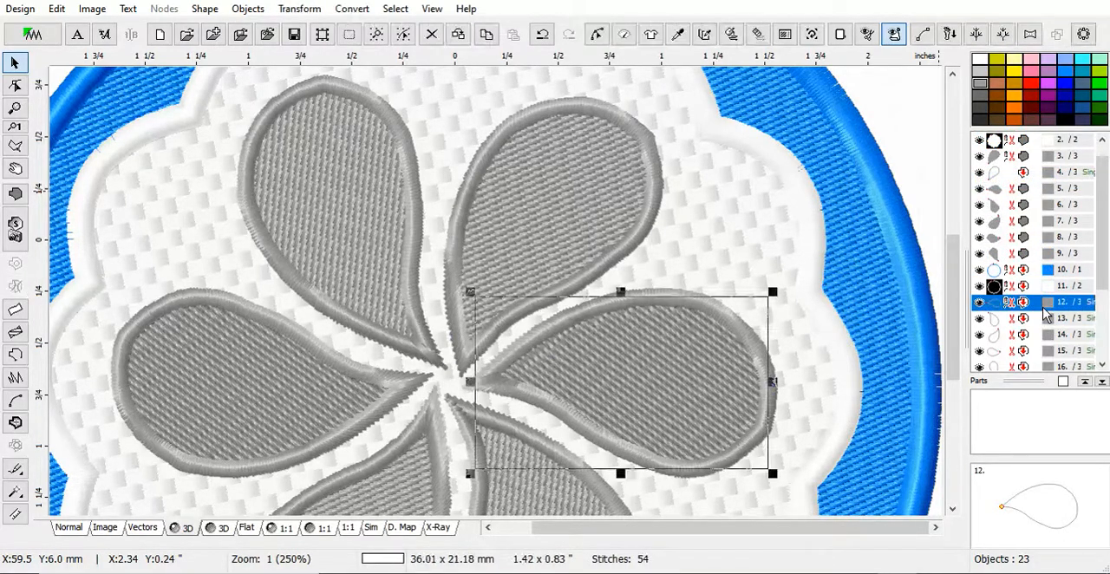
pyautogui.rightClick(1054, 214)
pyautogui.click(989, 213)
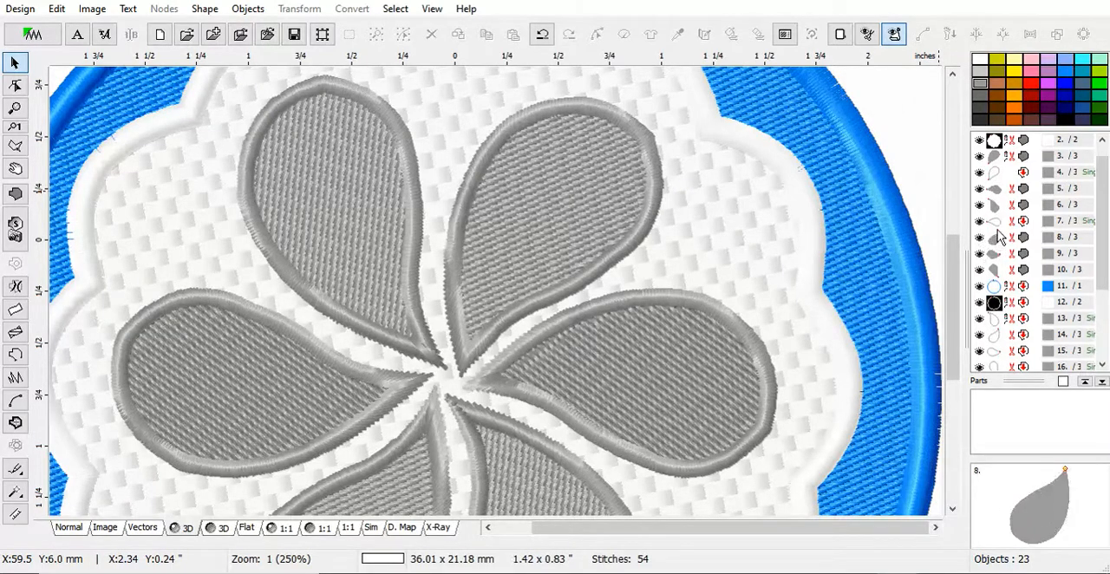
pyautogui.click(998, 219)
pyautogui.rightClick(1000, 219)
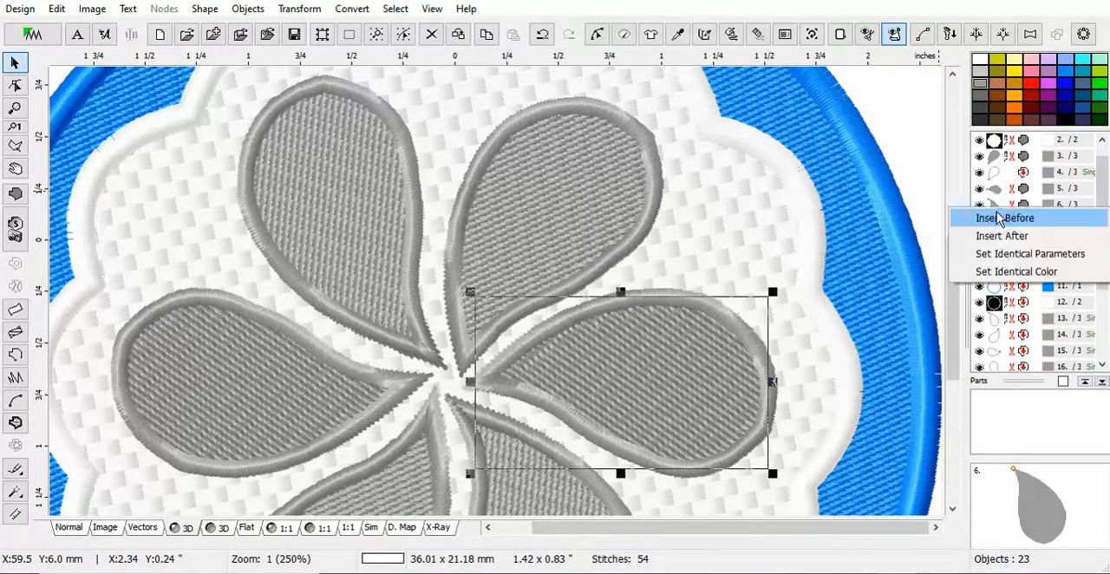
pyautogui.click(1007, 221)
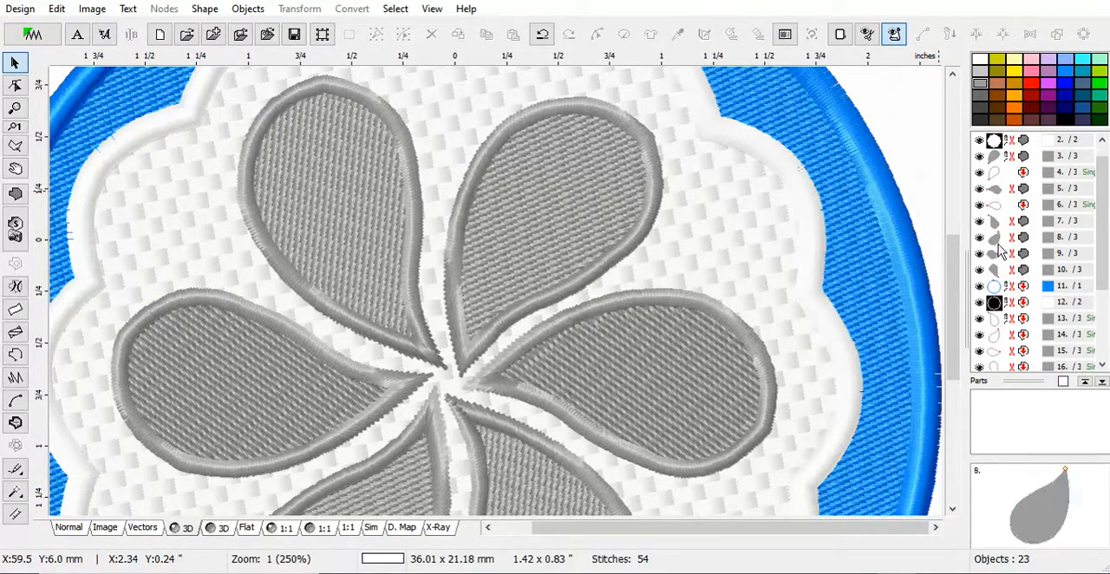
# Move the lower-right petal's single-line outline in the sewing order to directly after that petal's fill, at position 8.
pyautogui.click(1008, 320)
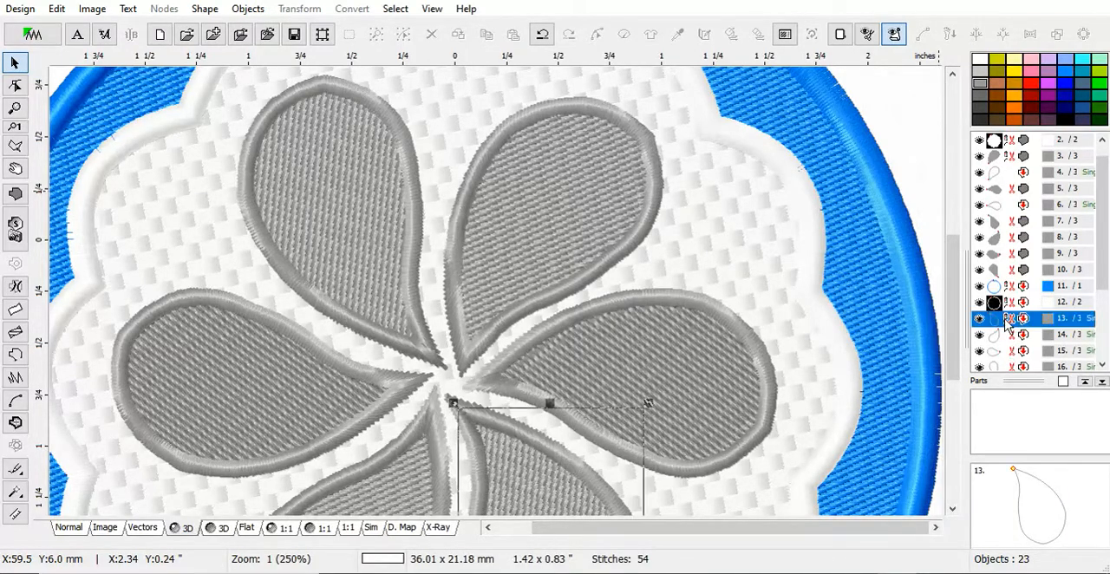
pyautogui.rightClick(1002, 248)
pyautogui.click(1010, 250)
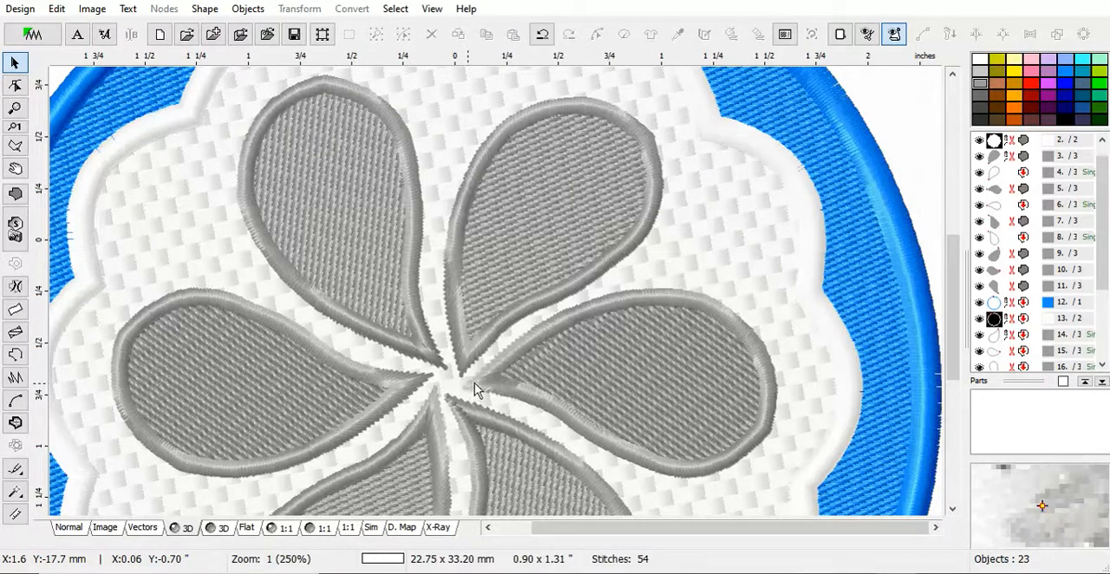
# Move the lower-left petal's single-line outline in the sewing order to directly after that petal's fill, at position 10.
pyautogui.click(999, 344)
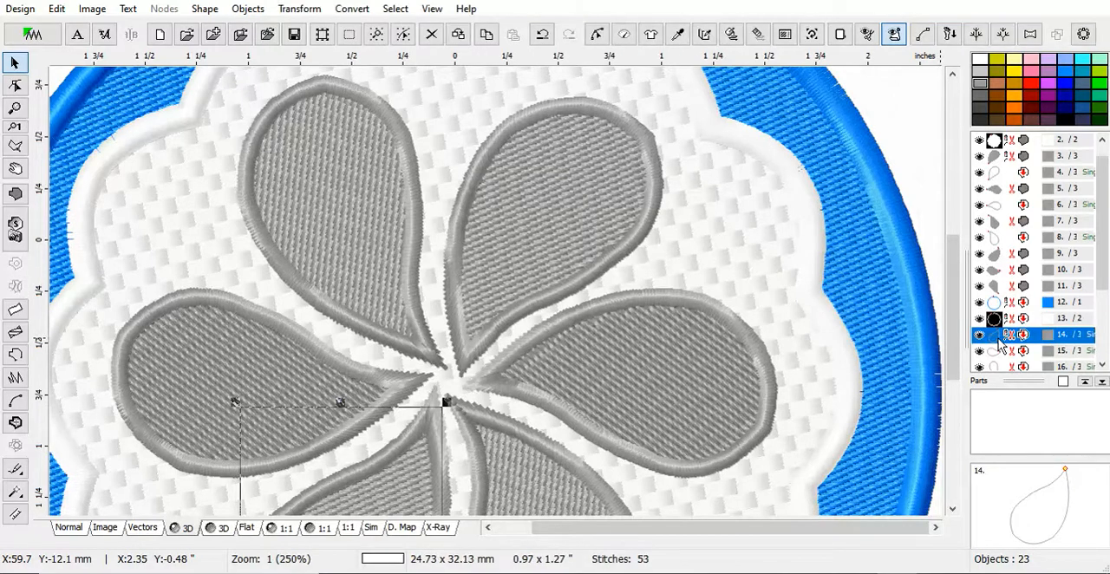
pyautogui.rightClick(997, 284)
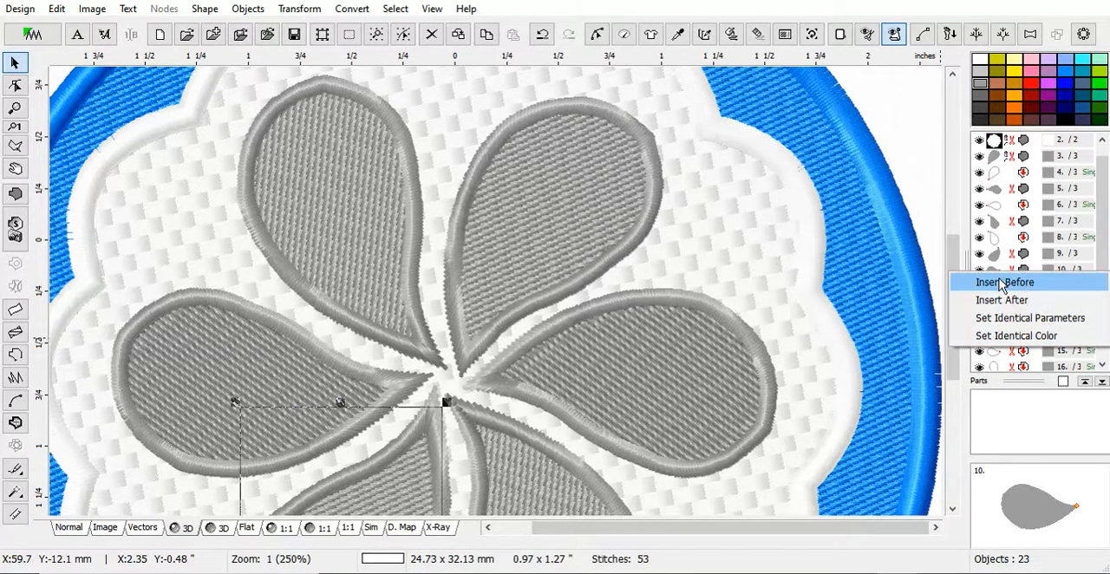
pyautogui.click(971, 283)
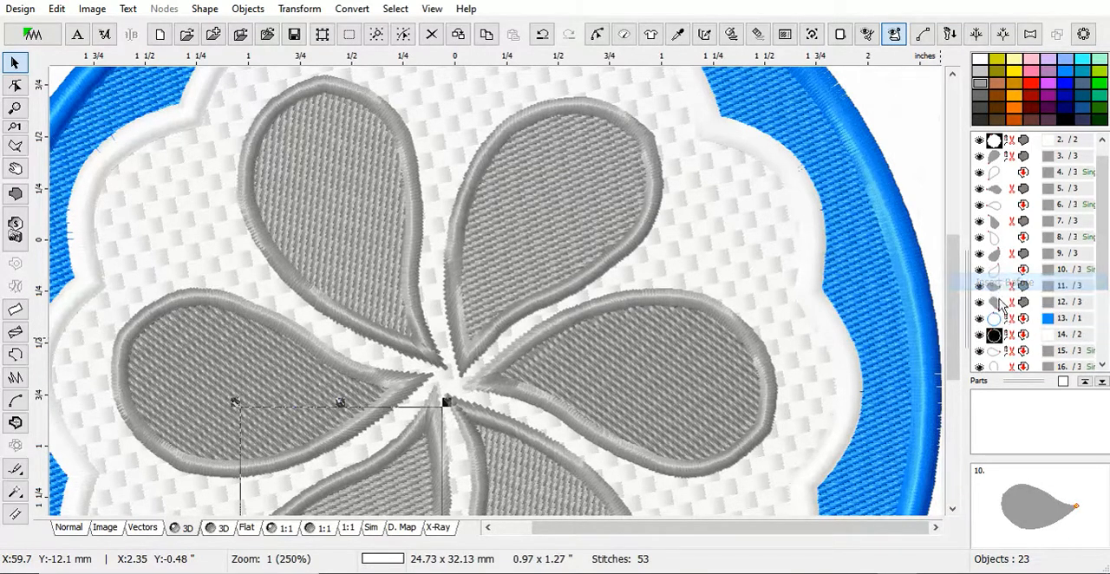
# Move the left petal's single-line outline in the sewing order to directly after that petal's fill, at position 12.
pyautogui.click(994, 350)
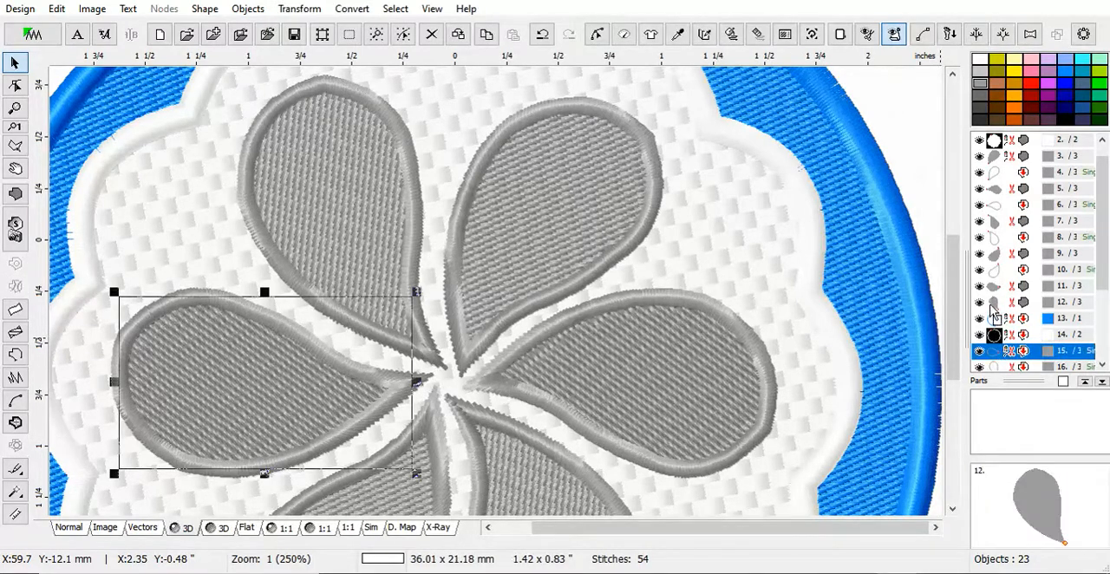
pyautogui.moveTo(991, 307); pyautogui.dragTo(993, 303)
pyautogui.click(995, 310)
# Move the upper-left petal's single-line outline to position 14, directly between that petal's fill and the blue circle outline.
pyautogui.click(994, 366)
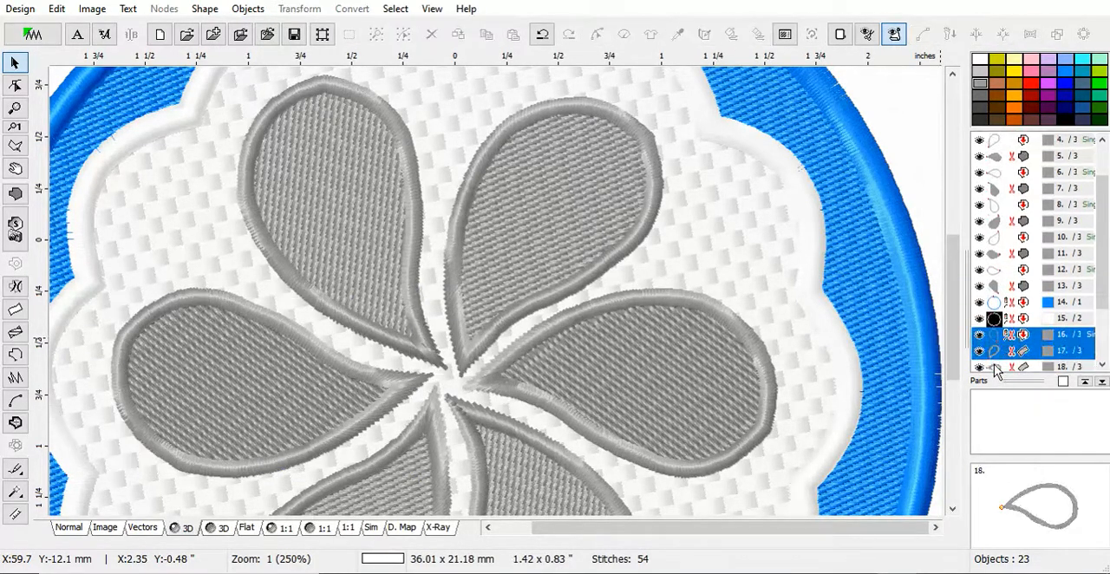
pyautogui.click(995, 337)
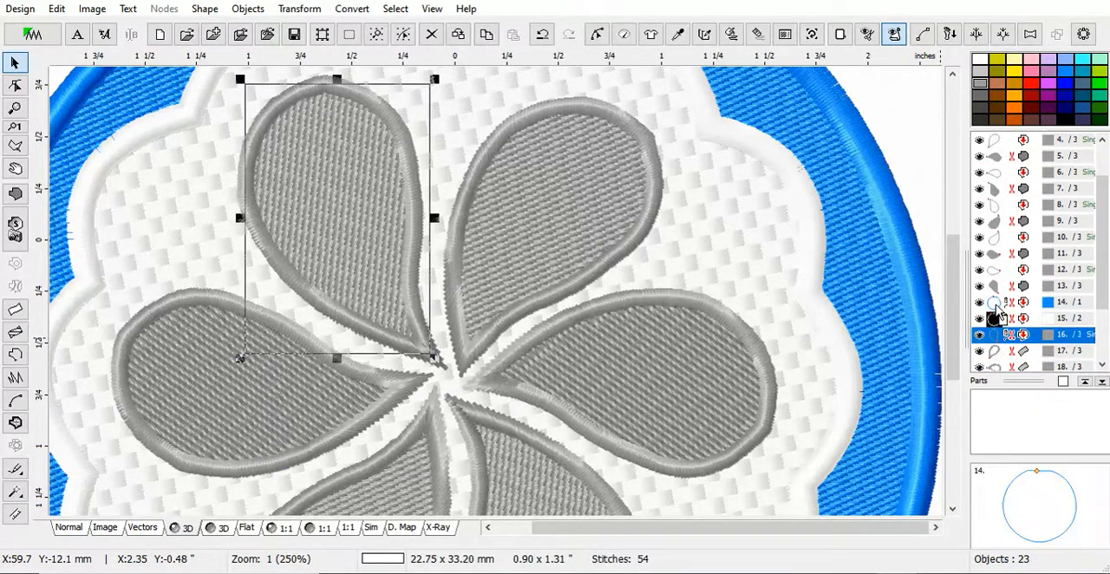
pyautogui.moveTo(997, 305); pyautogui.dragTo(999, 306)
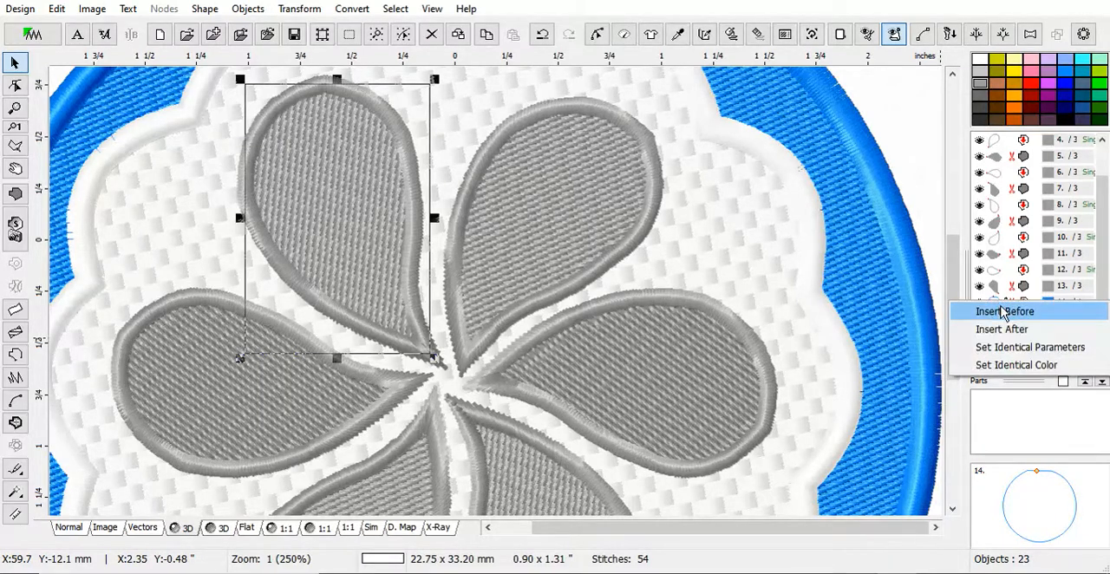
pyautogui.click(1003, 312)
# Move the upper-right petal's column border in the sewing order to position 5, directly after that petal's single-line outline.
pyautogui.scroll(-1, 1097, 294)
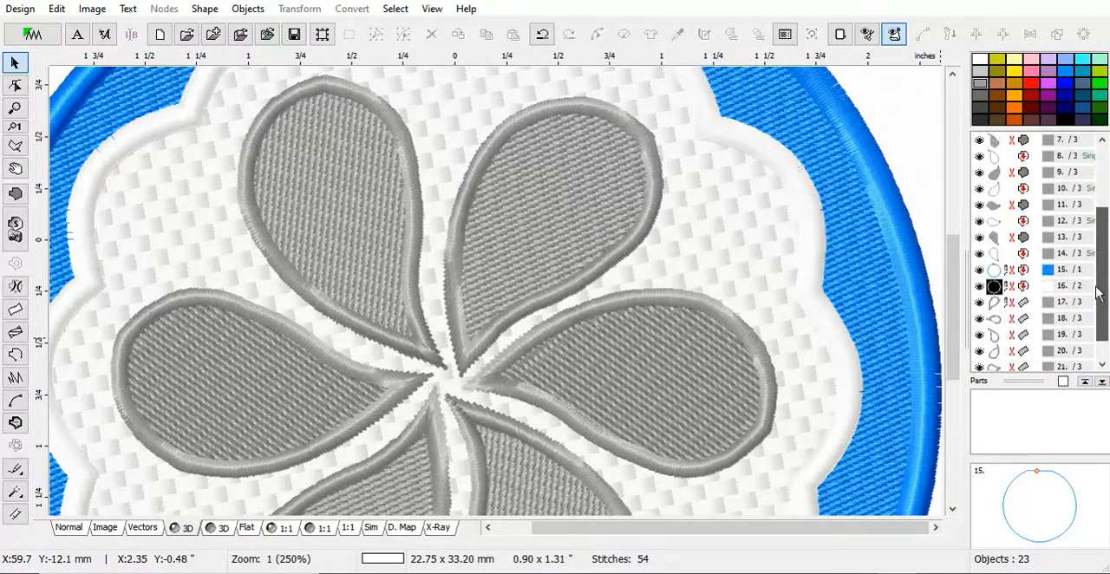
pyautogui.scroll(-2, 1096, 293)
pyautogui.click(1054, 270)
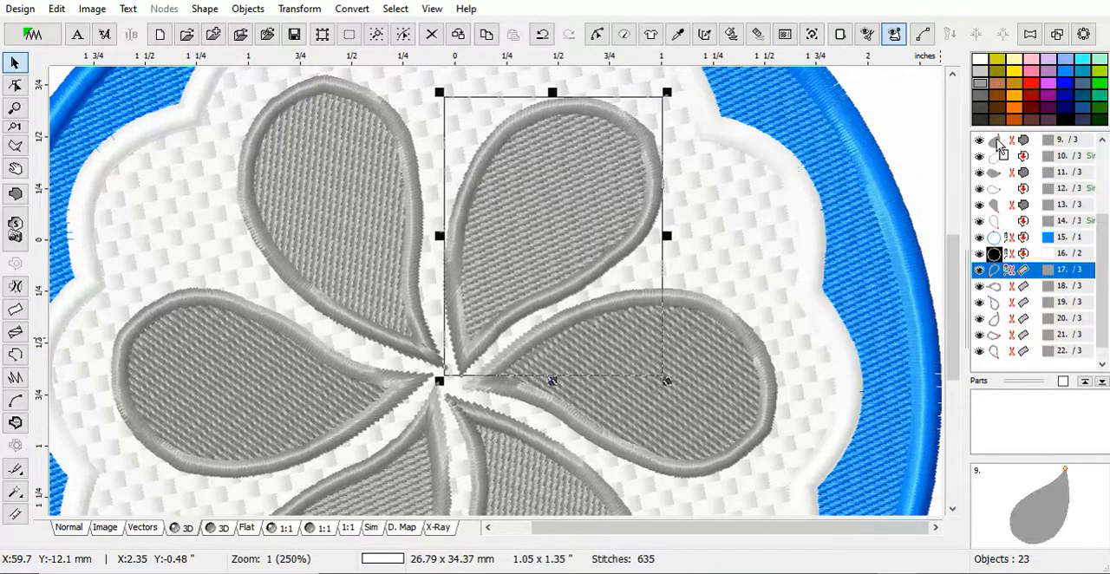
pyautogui.scroll(4, 1004, 173)
pyautogui.moveTo(998, 167); pyautogui.dragTo(999, 210)
pyautogui.click(1001, 219)
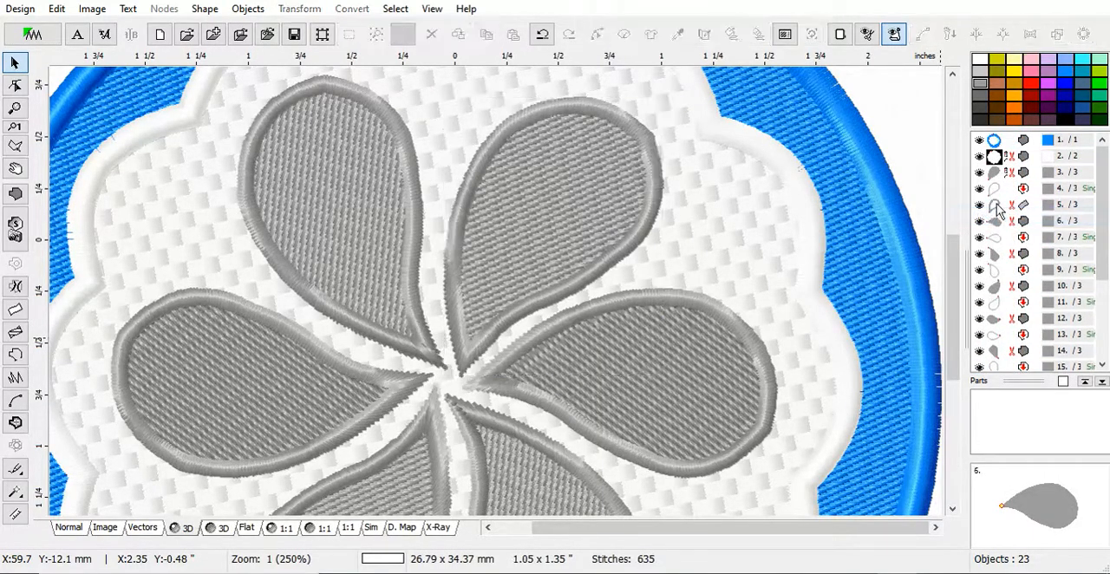
# Delete the single-line outlines of the upper-right, right and lower-right petals.
pyautogui.rightClick(988, 186)
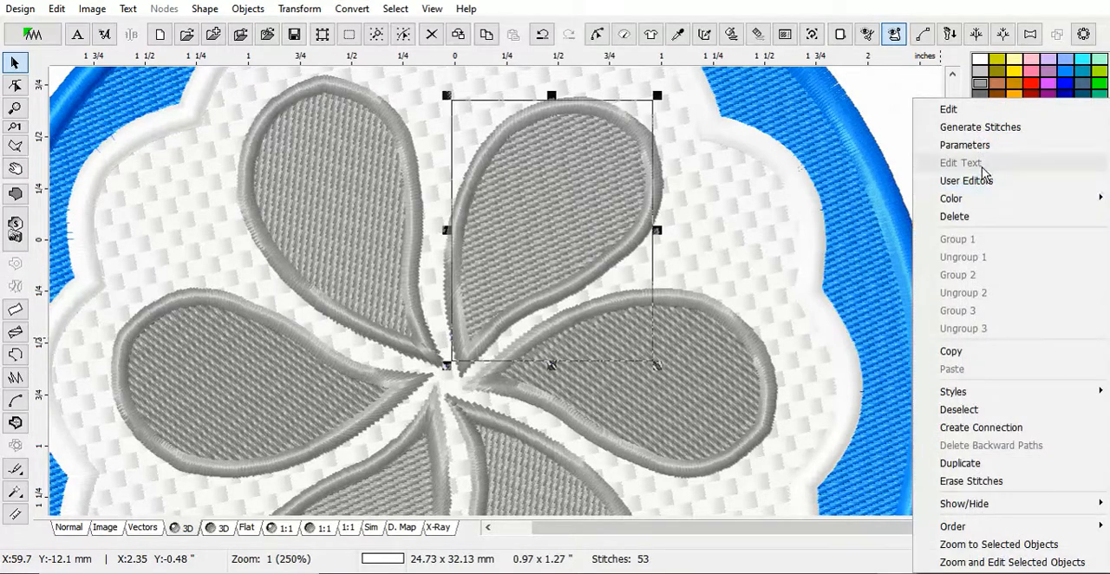
pyautogui.click(978, 217)
pyautogui.click(1085, 225)
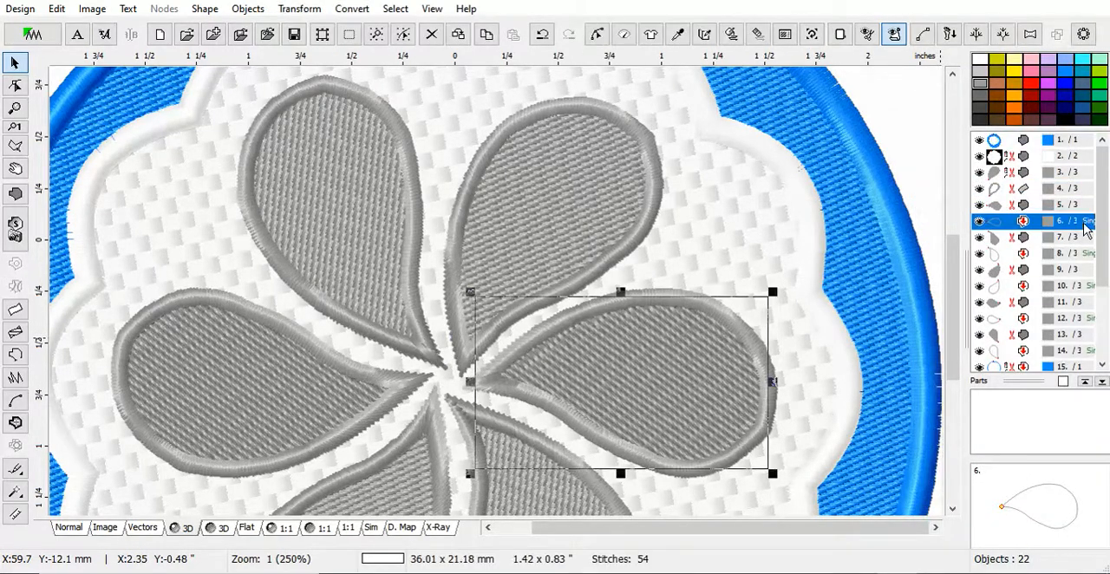
pyautogui.rightClick(1085, 224)
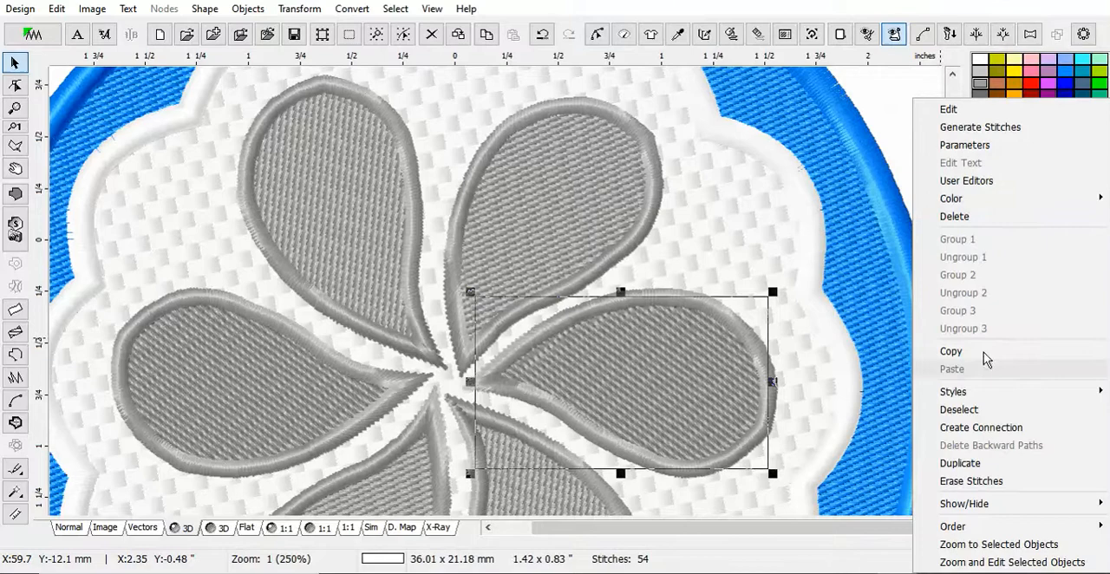
pyautogui.click(989, 218)
pyautogui.click(1088, 238)
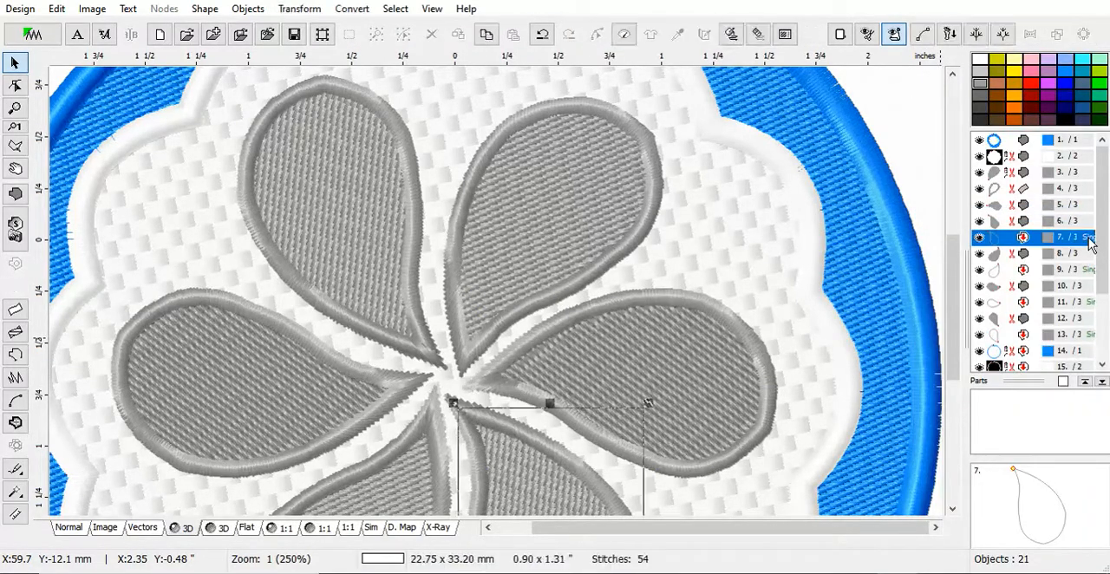
pyautogui.rightClick(1088, 239)
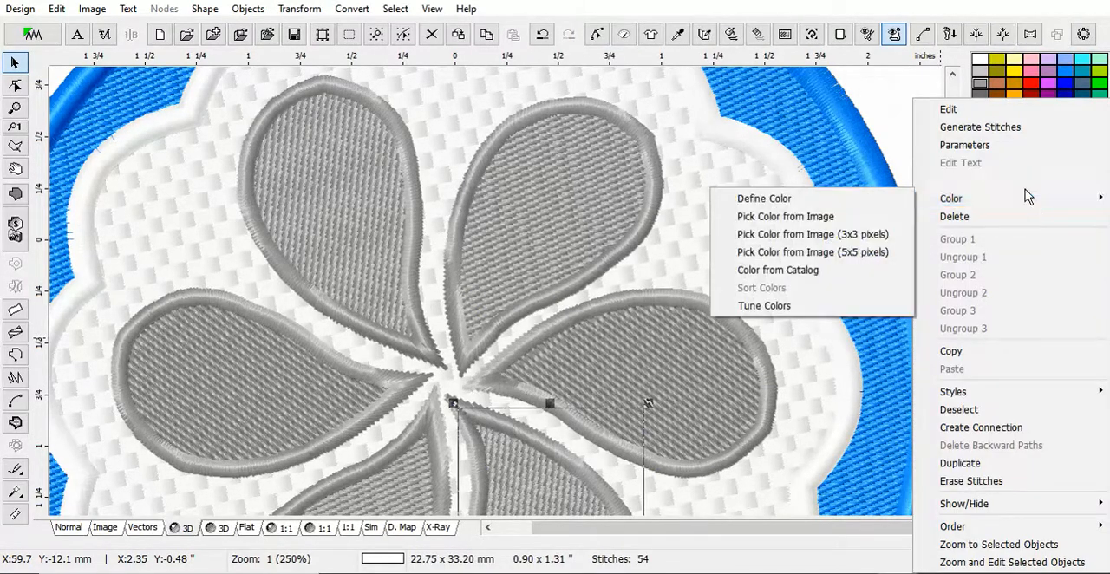
pyautogui.click(958, 217)
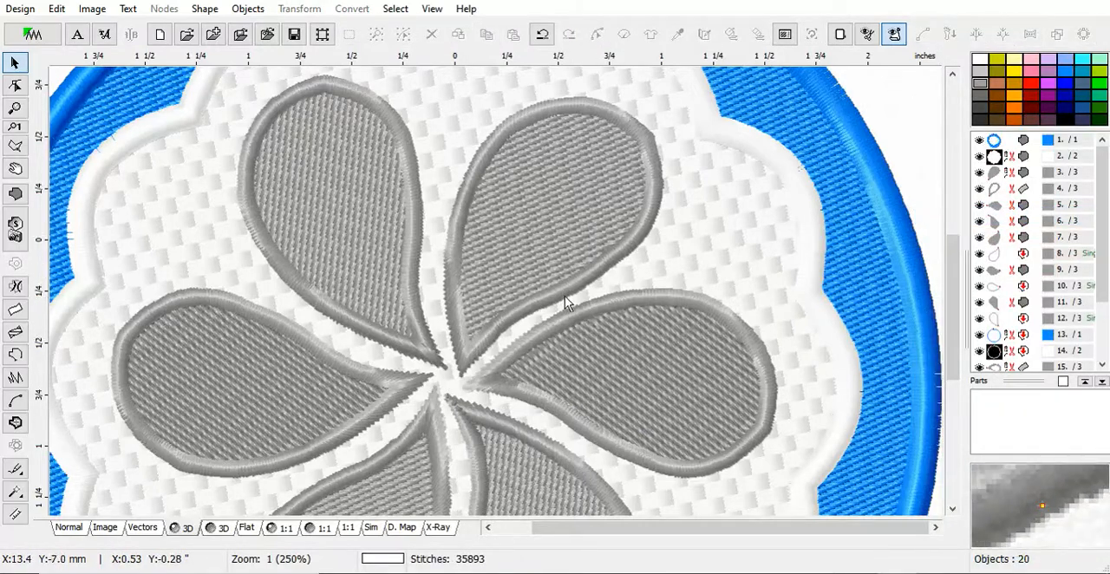
pyautogui.scroll(-2, 564, 296)
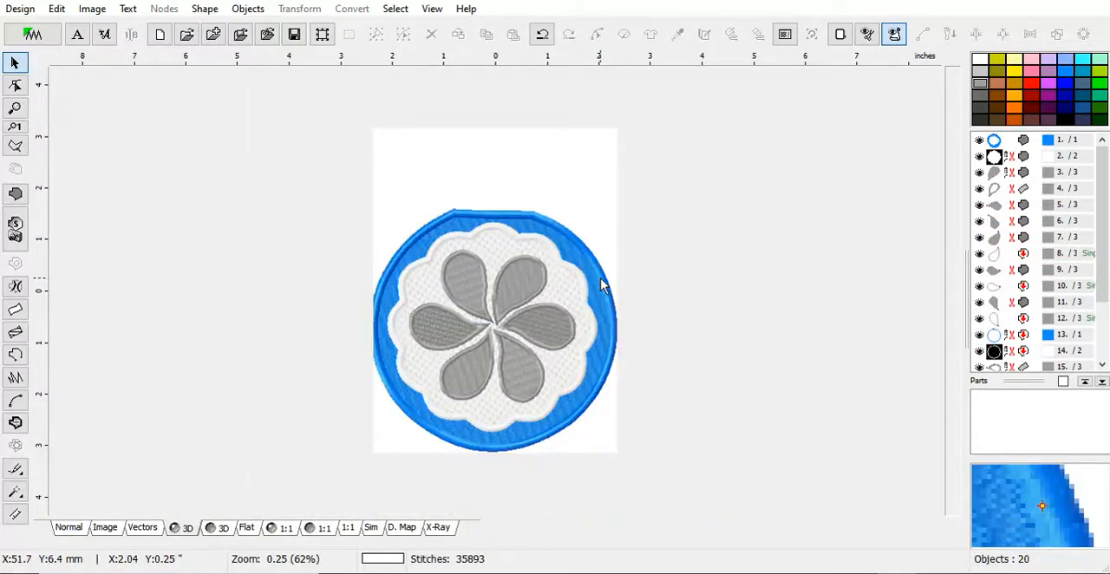
pyautogui.scroll(1, 482, 346)
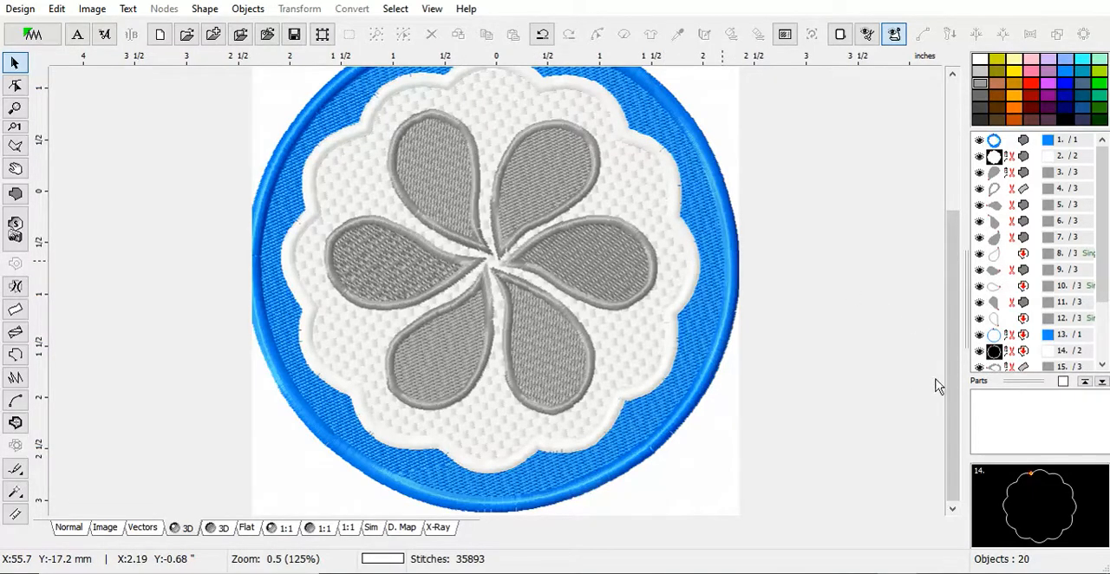
pyautogui.moveTo(952, 386); pyautogui.dragTo(945, 286)
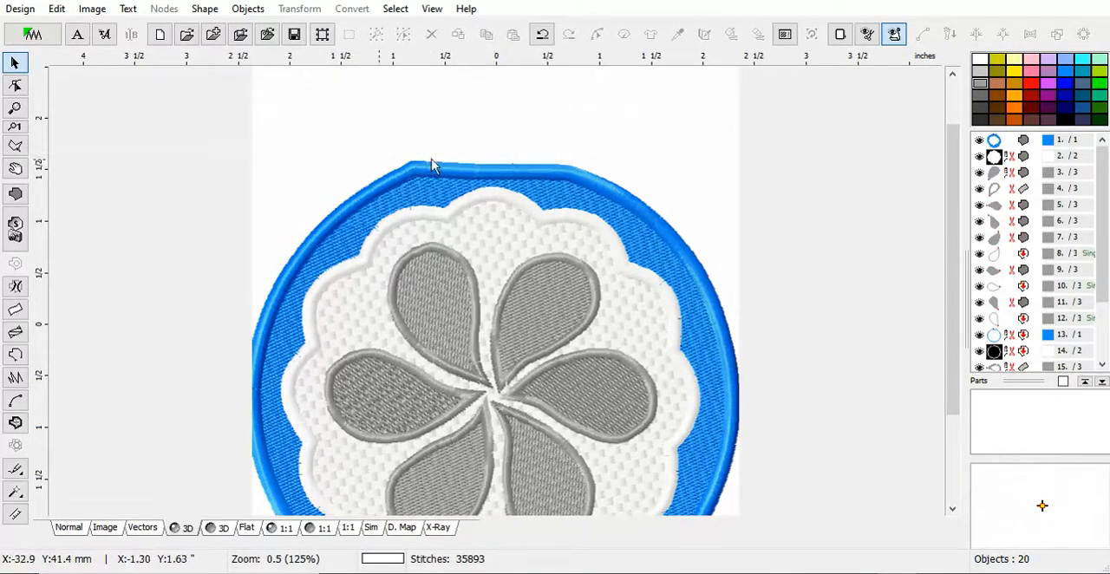
pyautogui.scroll(-1, 420, 263)
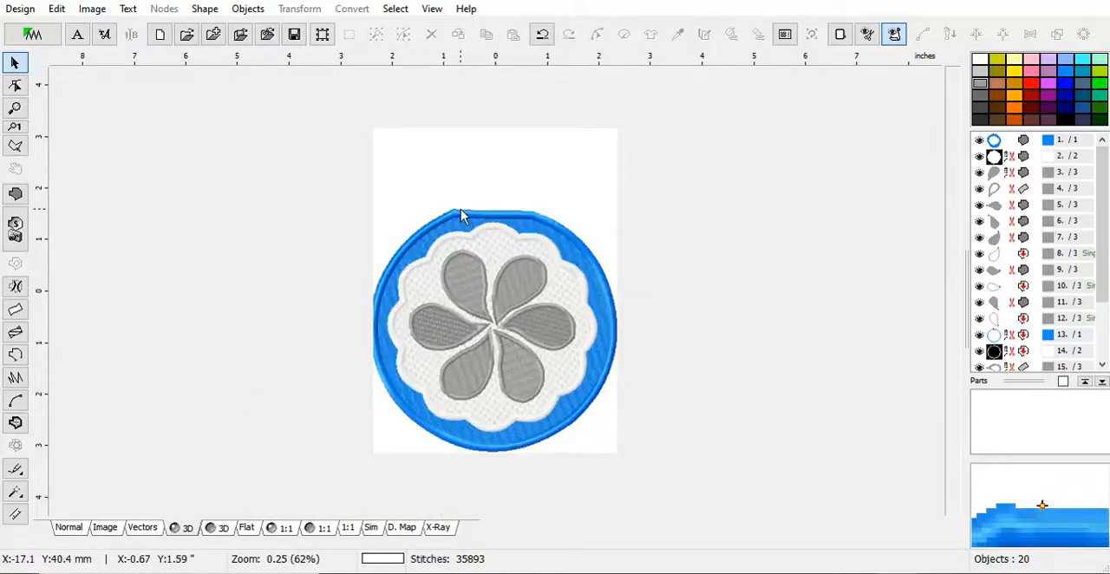
pyautogui.scroll(1, 461, 211)
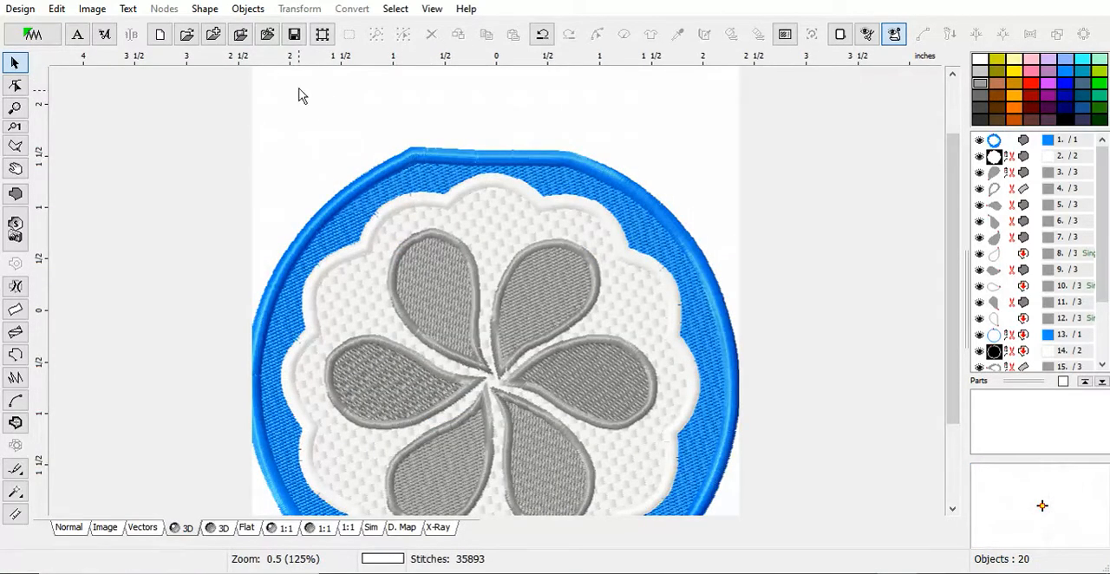
# Save the design in Embird Outline Format as Round 3.eof in the Applique Ornaments 4 folder, replacing the existing file.
pyautogui.click(294, 34)
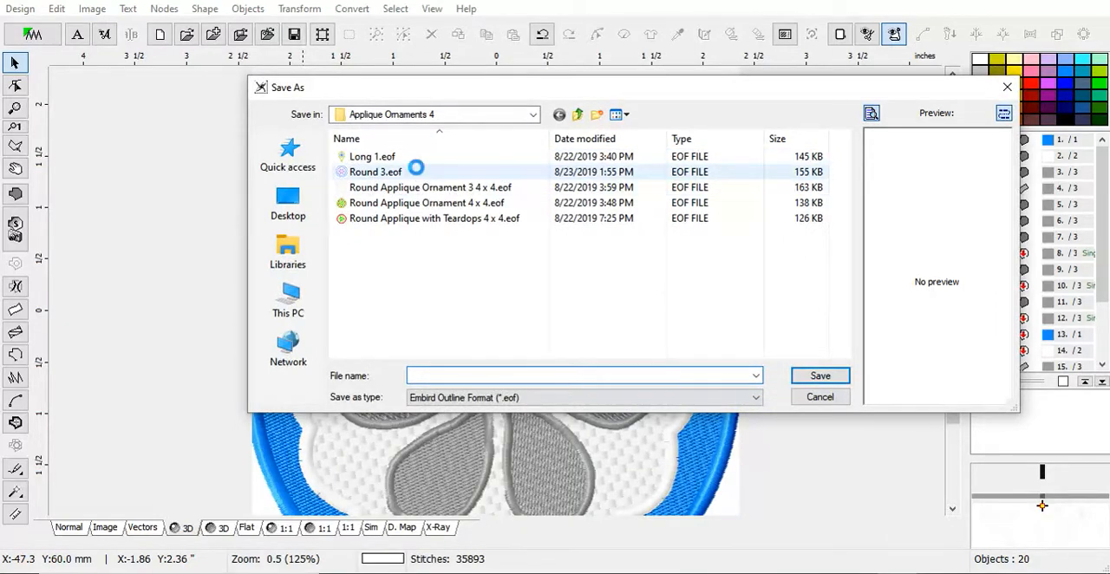
pyautogui.click(416, 167)
pyautogui.click(819, 376)
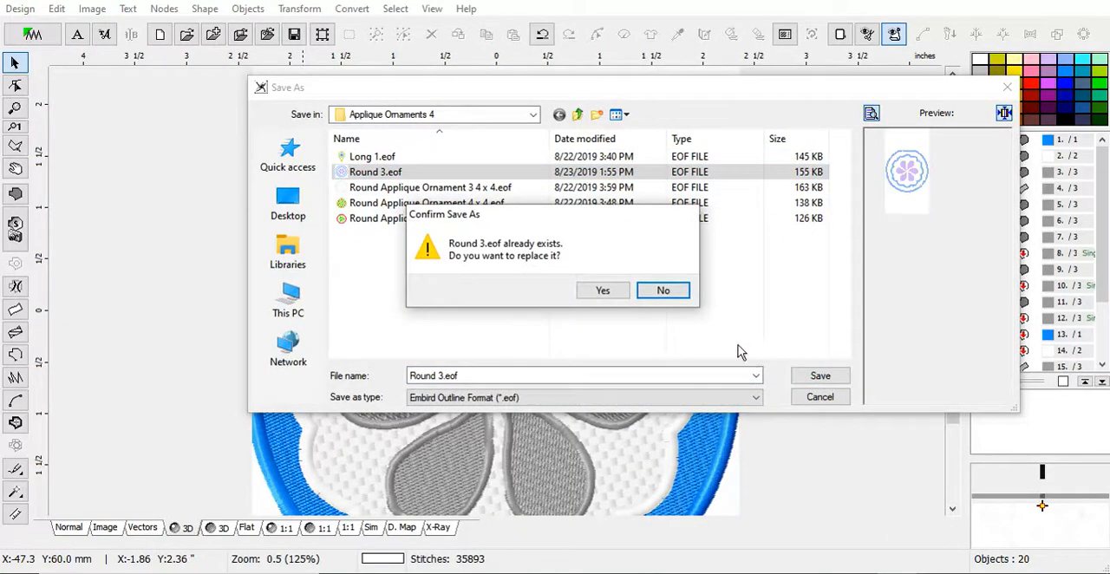
pyautogui.click(601, 291)
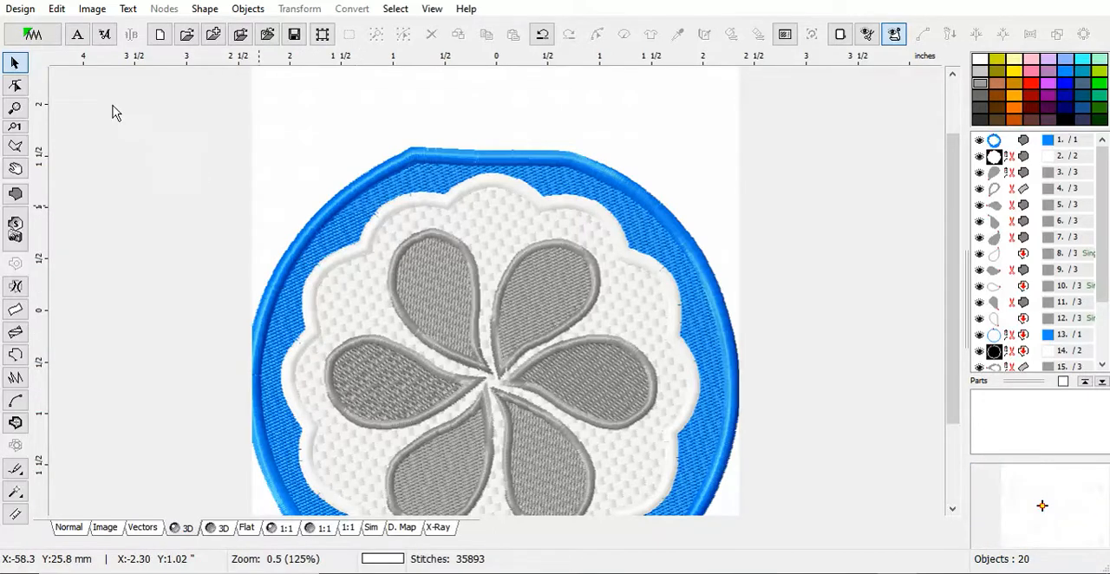
# Compile the design and put it into Embird Editor.
pyautogui.click(21, 11)
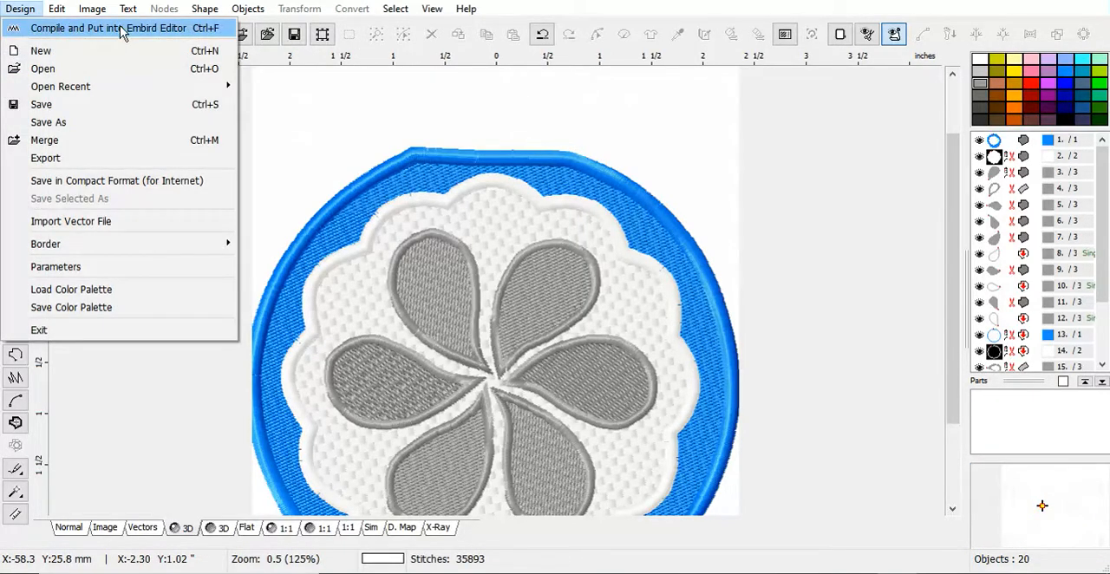
pyautogui.click(285, 141)
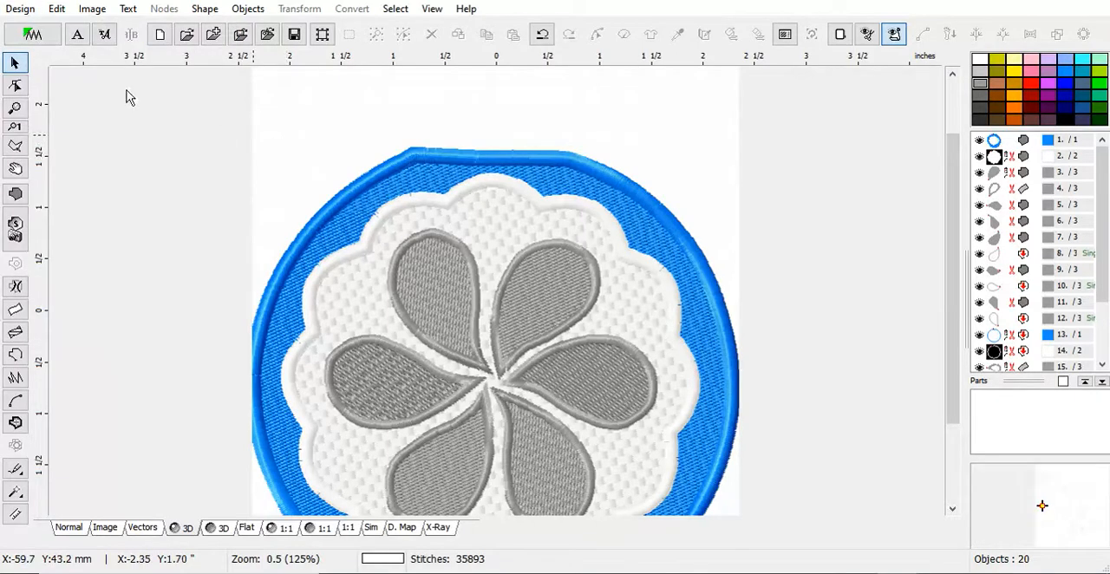
pyautogui.click(35, 34)
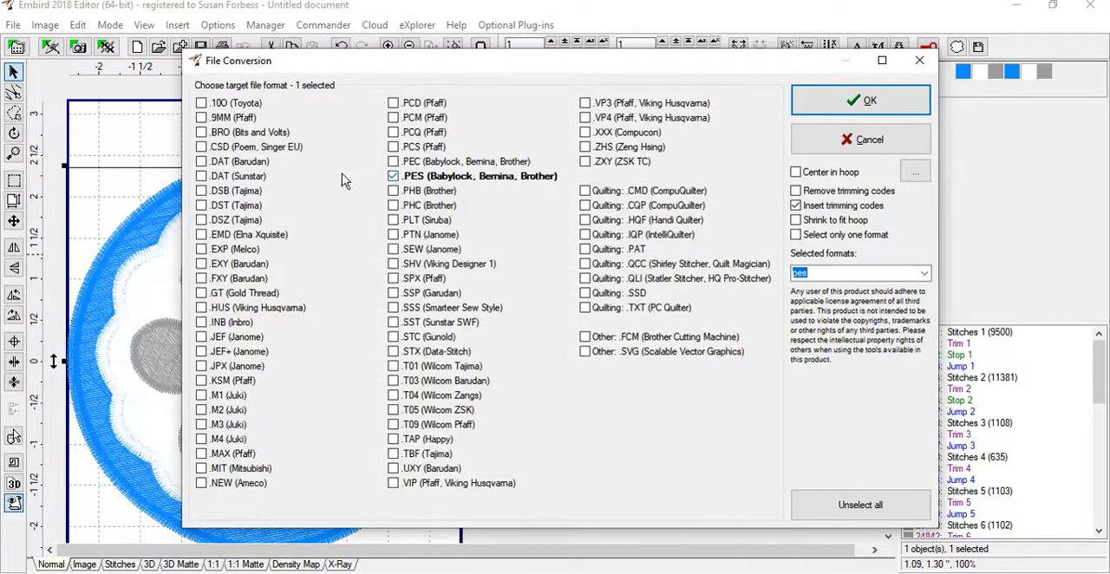
# Save the compiled design in PES format only, as Round 3.pes, replacing the existing file.
pyautogui.click(201, 250)
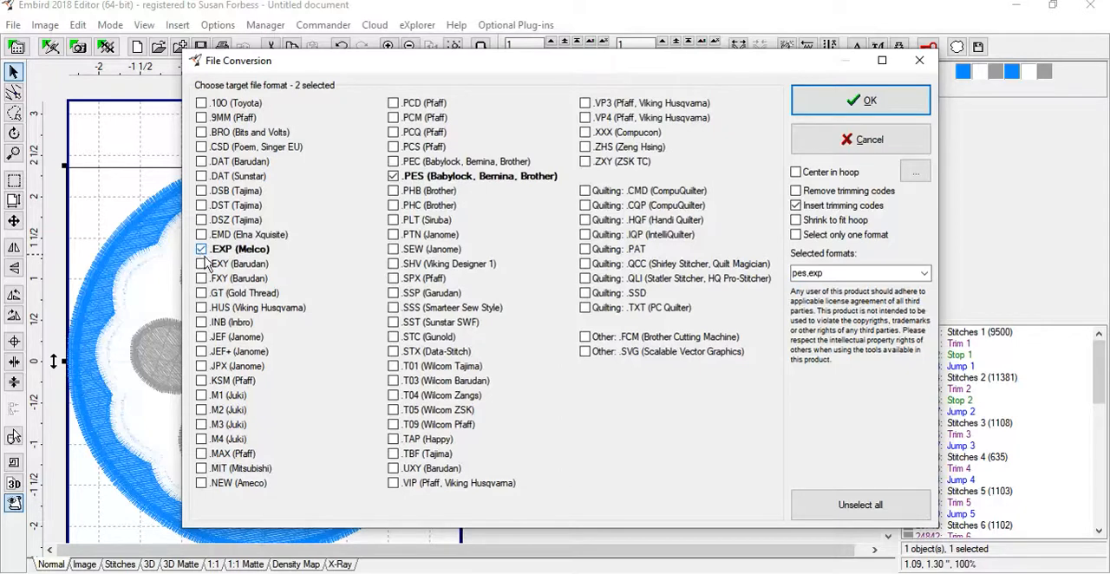
pyautogui.click(201, 249)
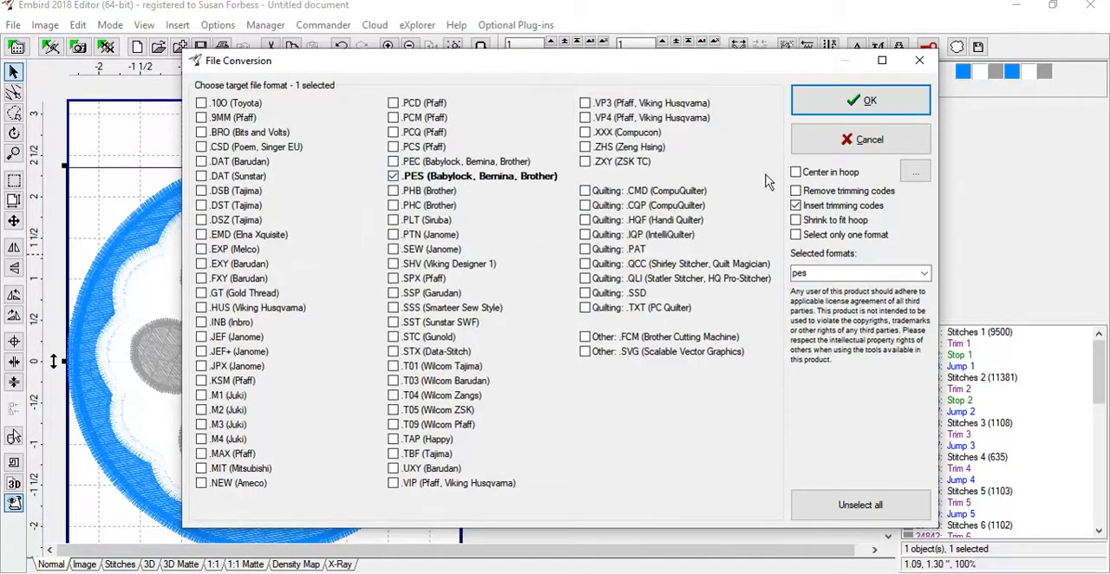
pyautogui.click(824, 104)
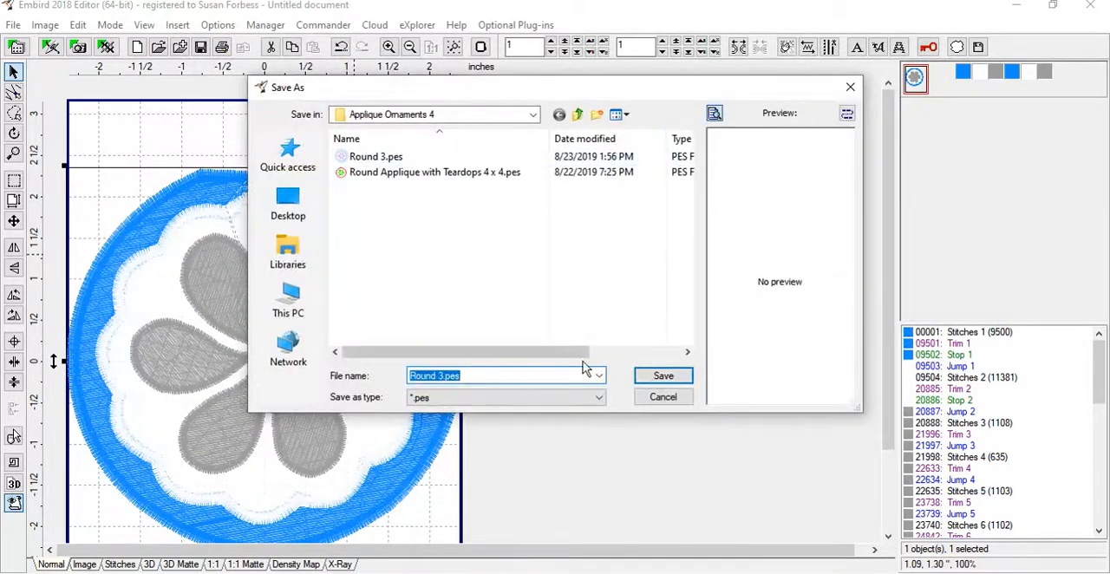
pyautogui.click(662, 378)
pyautogui.click(603, 291)
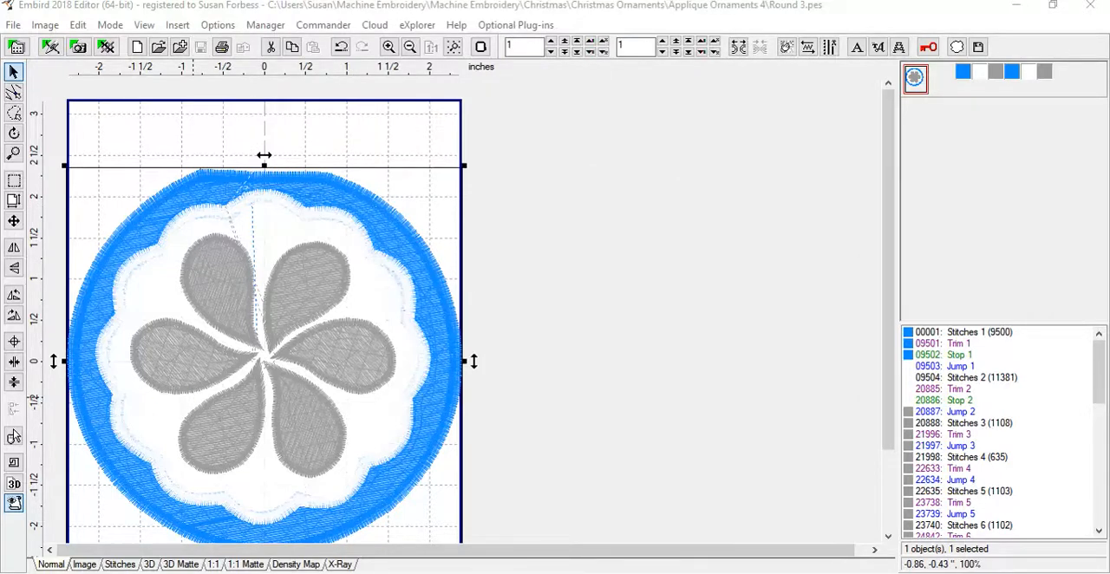
# Preview the design in 3D, then simulate its sewing, skipping ahead within the first blue section, and close the simulator.
pyautogui.click(13, 484)
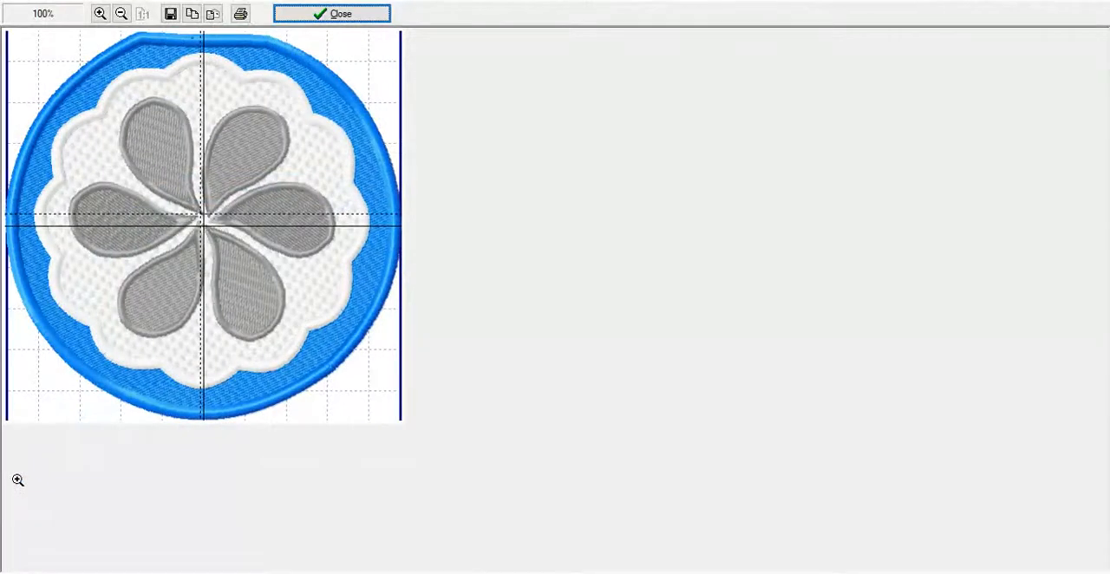
pyautogui.click(325, 15)
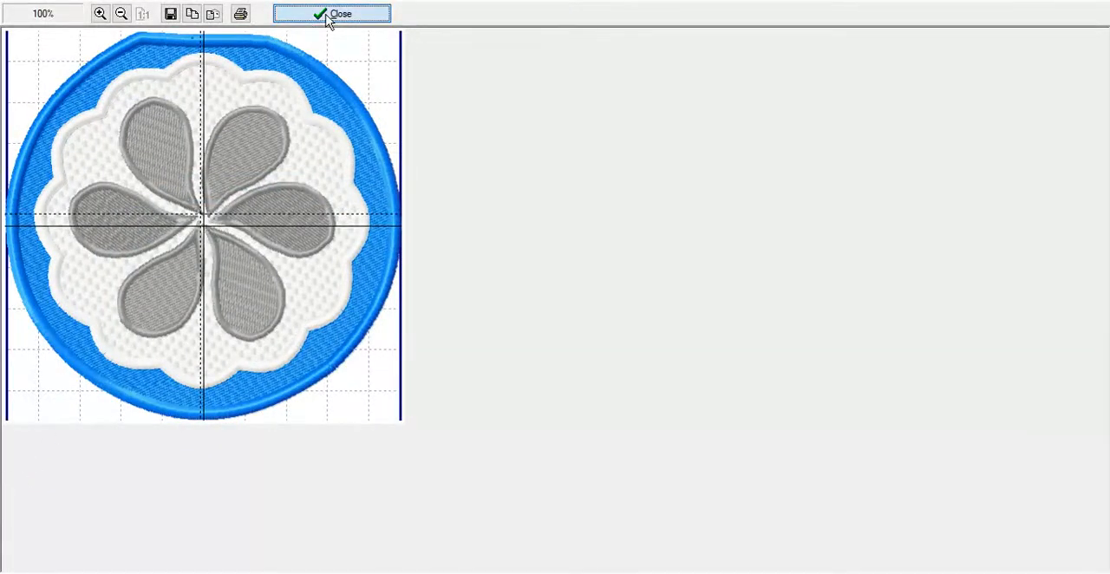
pyautogui.click(14, 463)
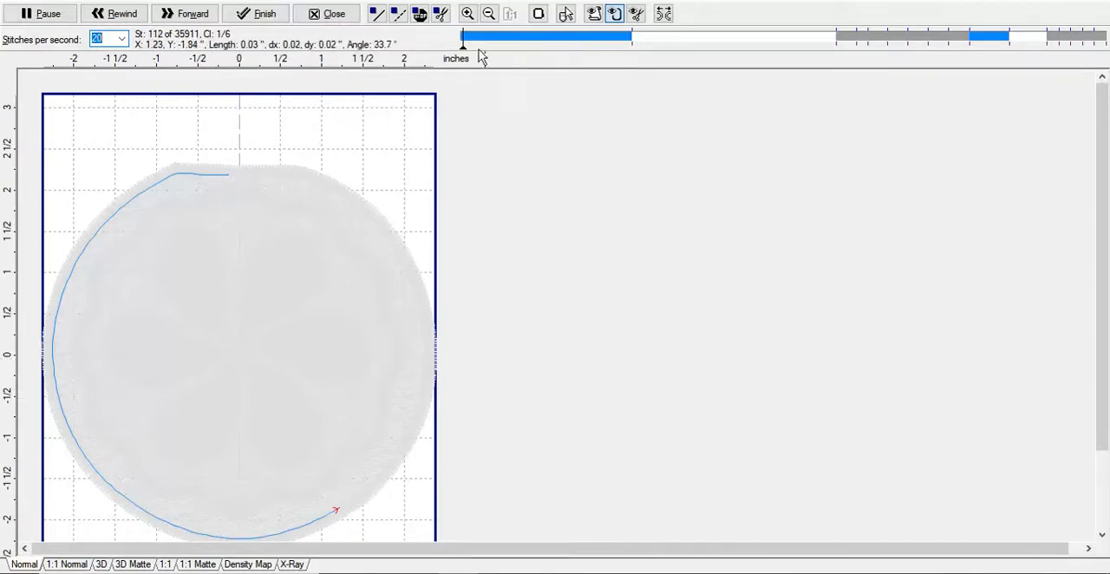
pyautogui.moveTo(460, 43); pyautogui.dragTo(599, 43)
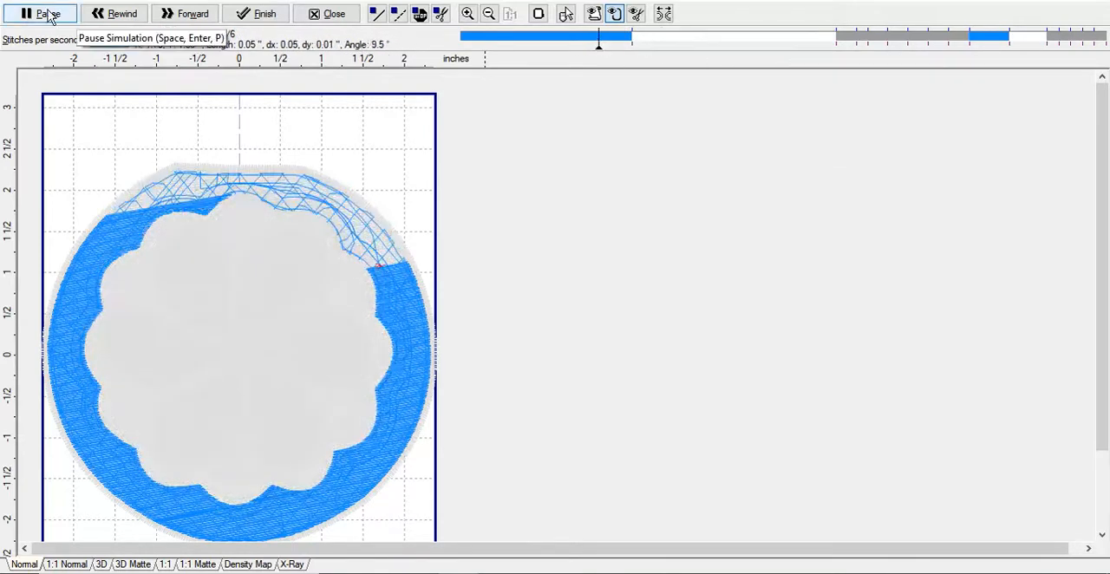
pyautogui.click(318, 15)
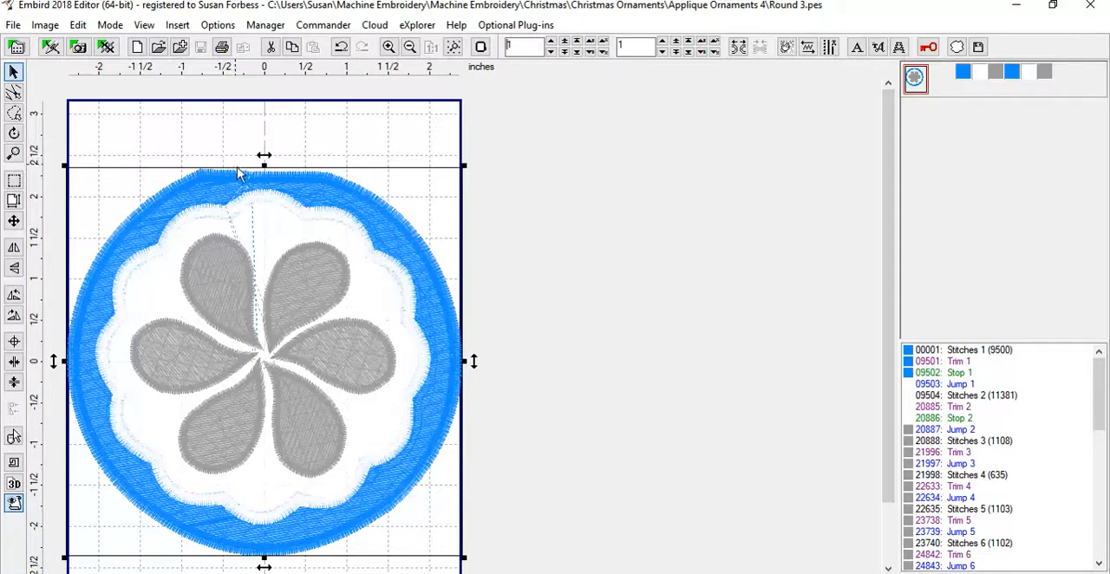
# Deselect the design and close Embird Editor.
pyautogui.click(287, 152)
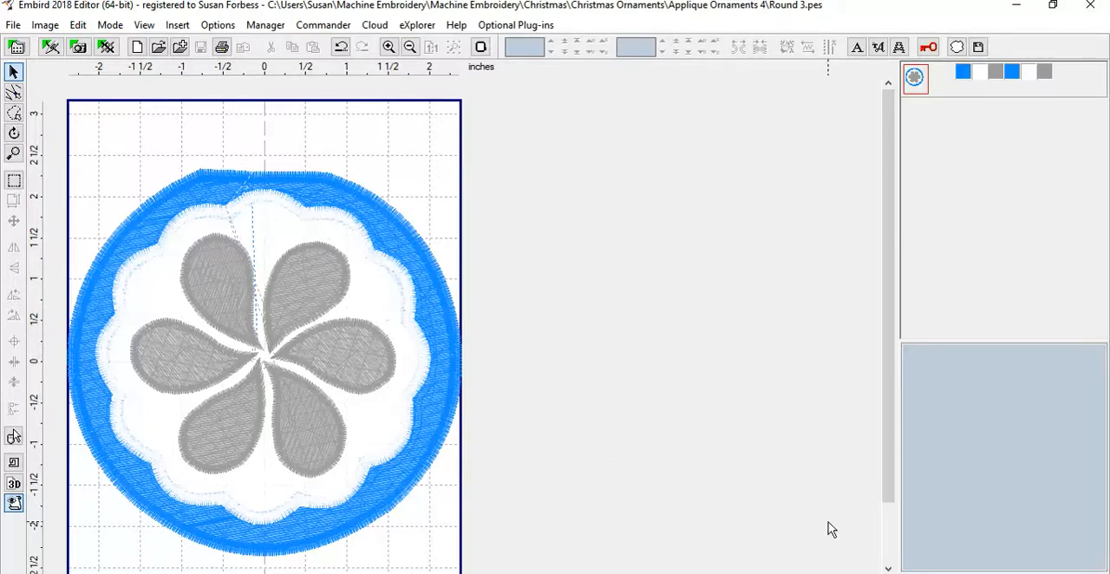
pyautogui.click(1090, 5)
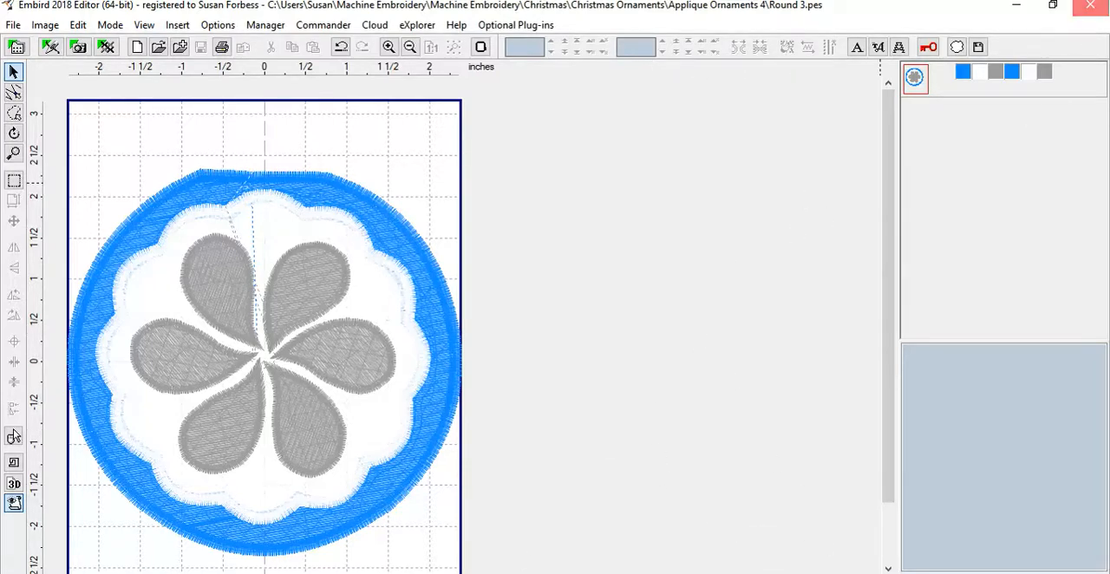